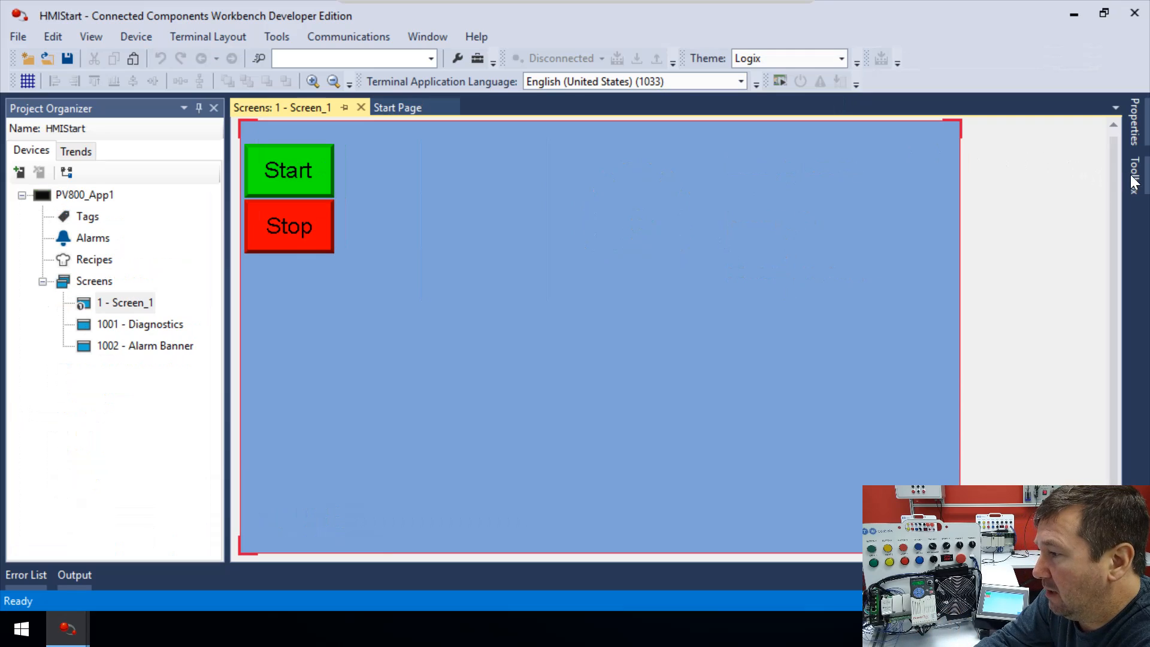
Place an Analog Gauge on Screen_1 beside the Start and Stop buttons, at about Left 250 and Top 27.
click(1134, 176)
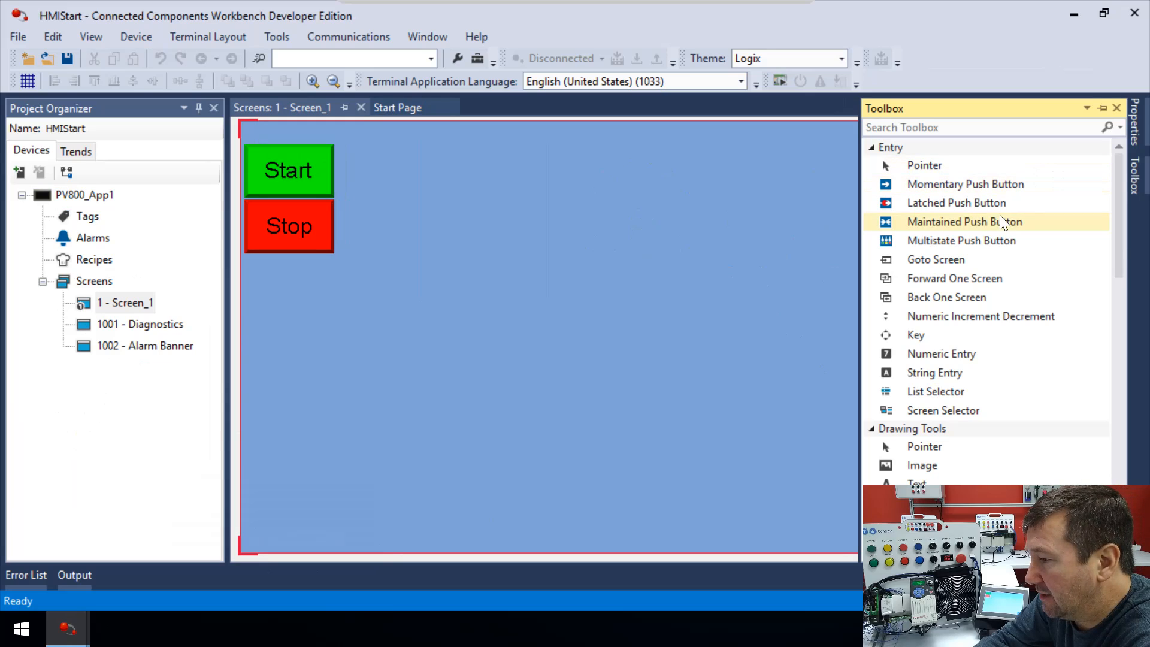
scroll(1000, 215, down, 9)
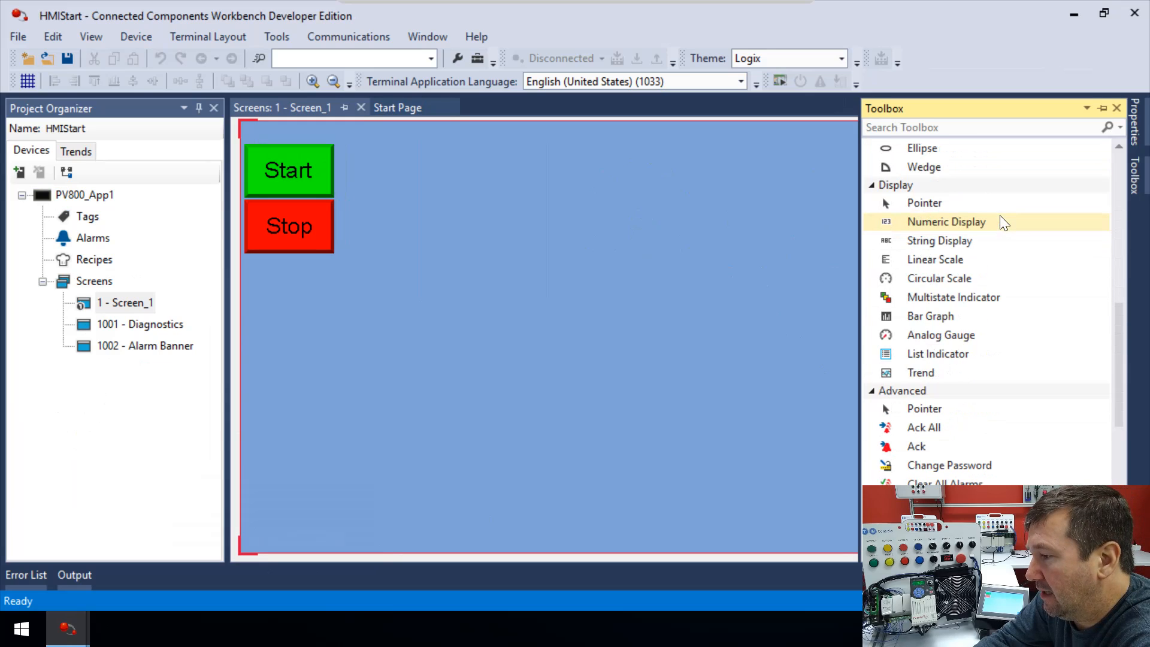
click(949, 342)
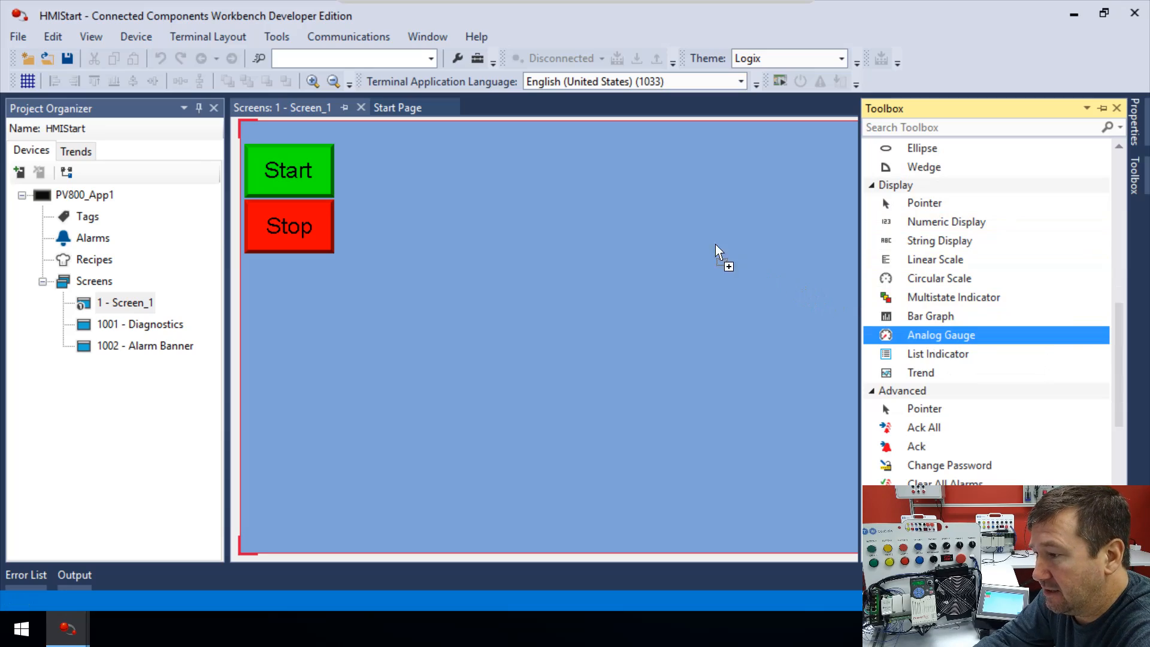
drag(574, 228, 574, 228)
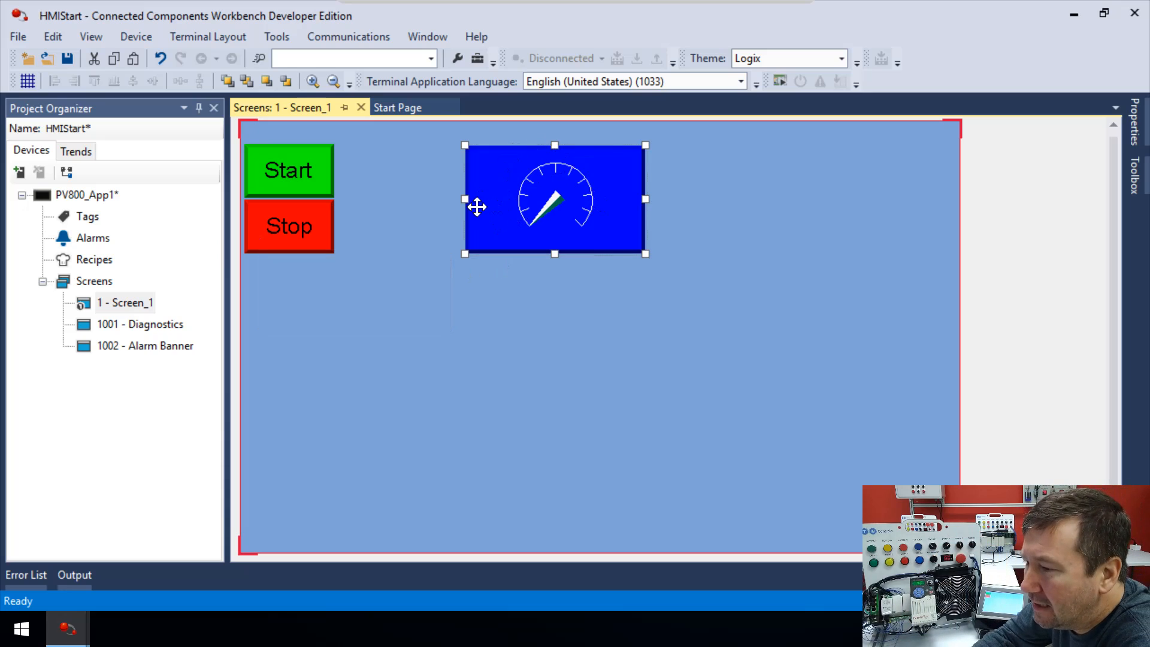
Set the analog gauge's background color to the recently used light blue #7DA2D6.
click(1133, 128)
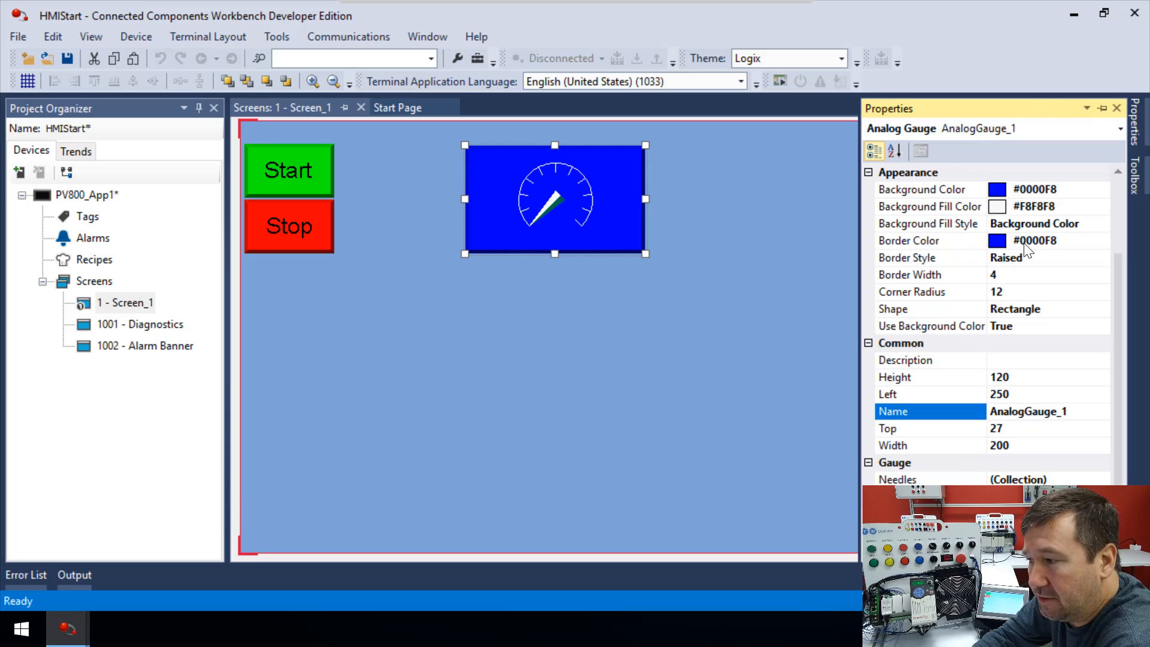
click(1052, 190)
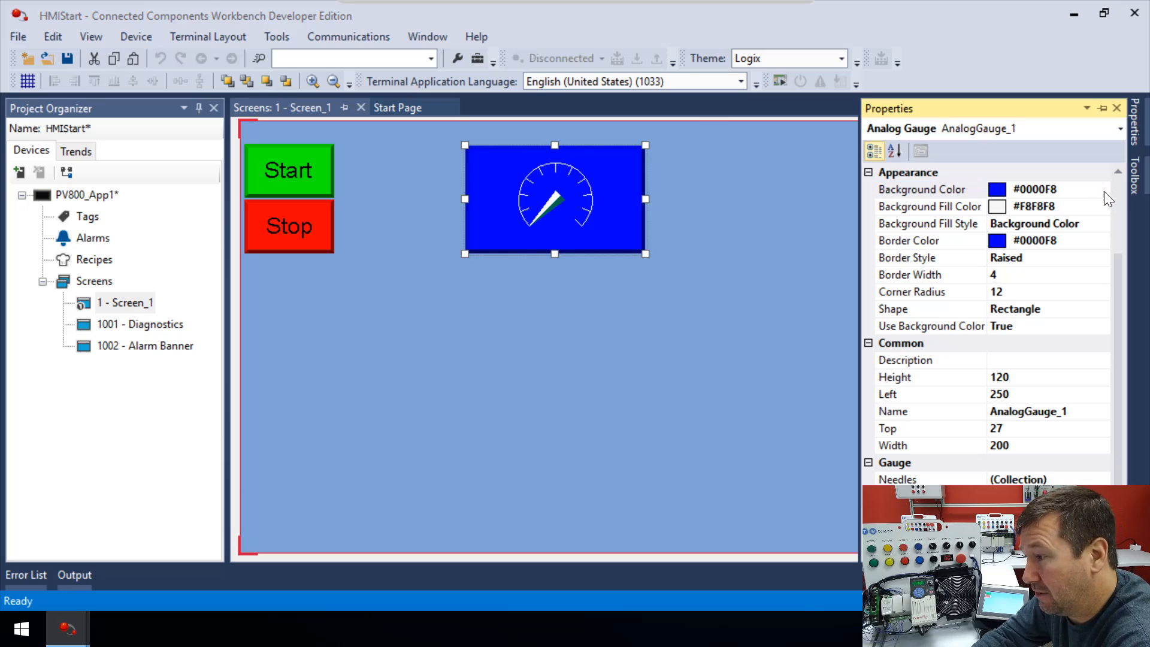
click(1102, 191)
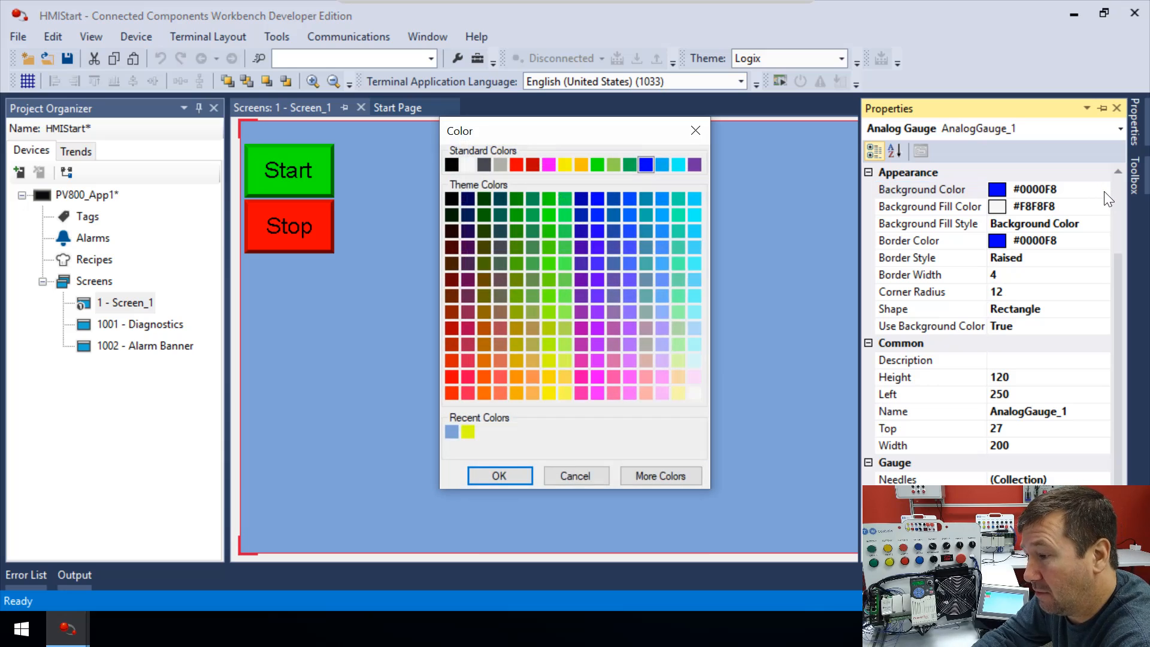
double_click(446, 436)
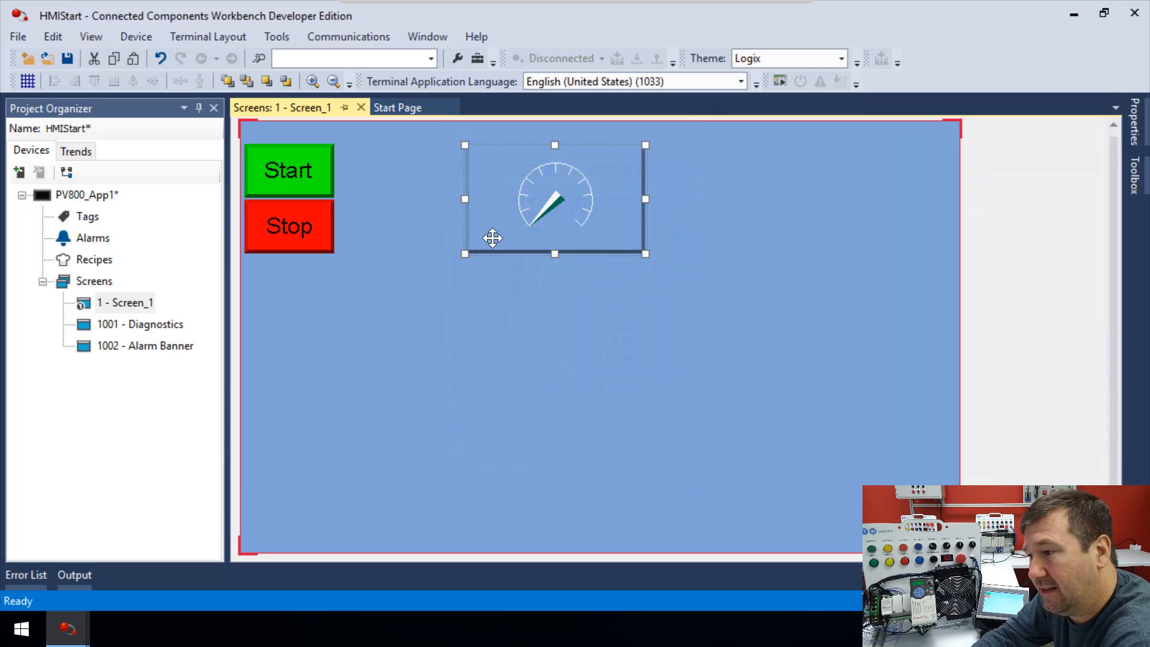
click(543, 336)
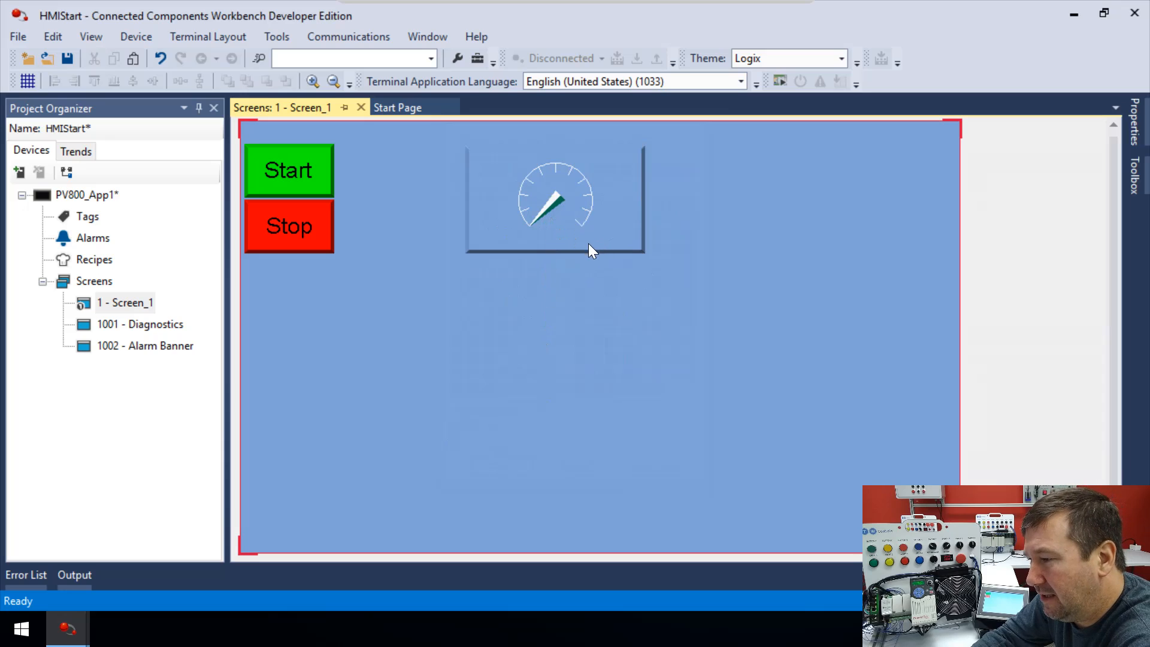
Set the analog gauge's border style to None.
click(609, 193)
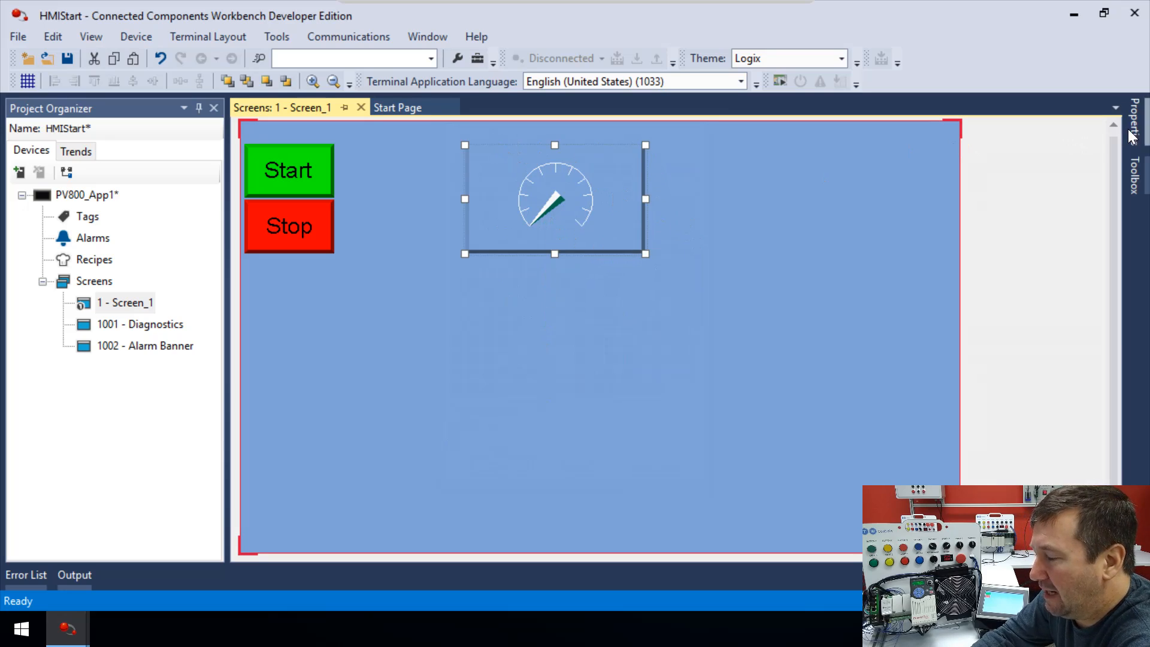
click(1130, 131)
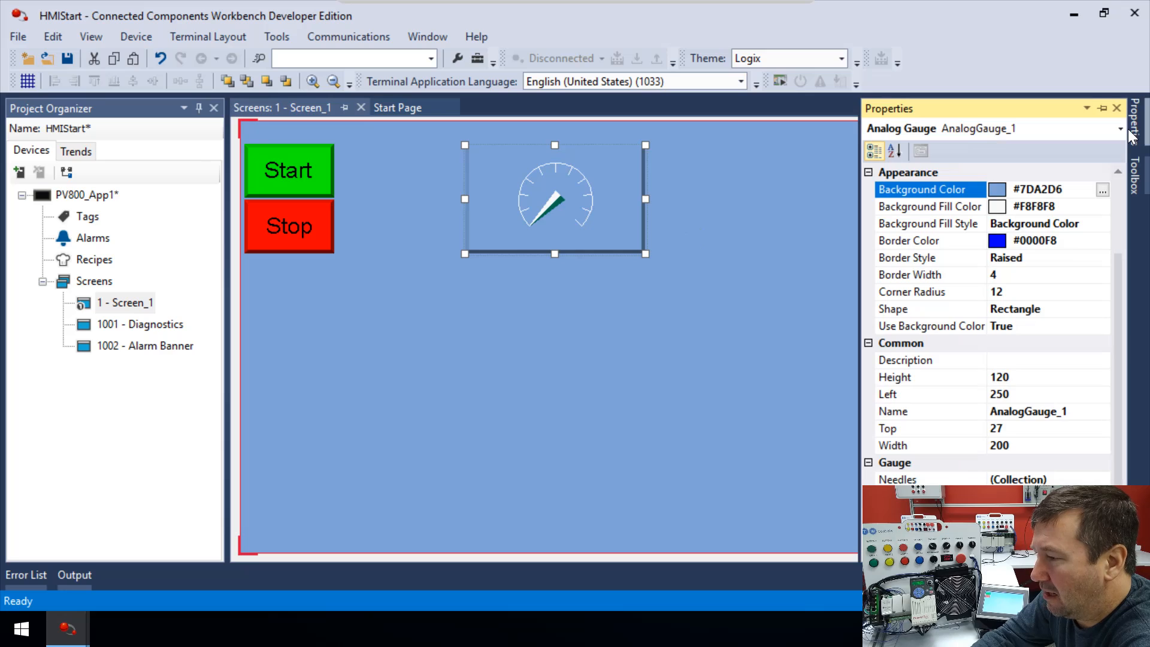
click(1006, 259)
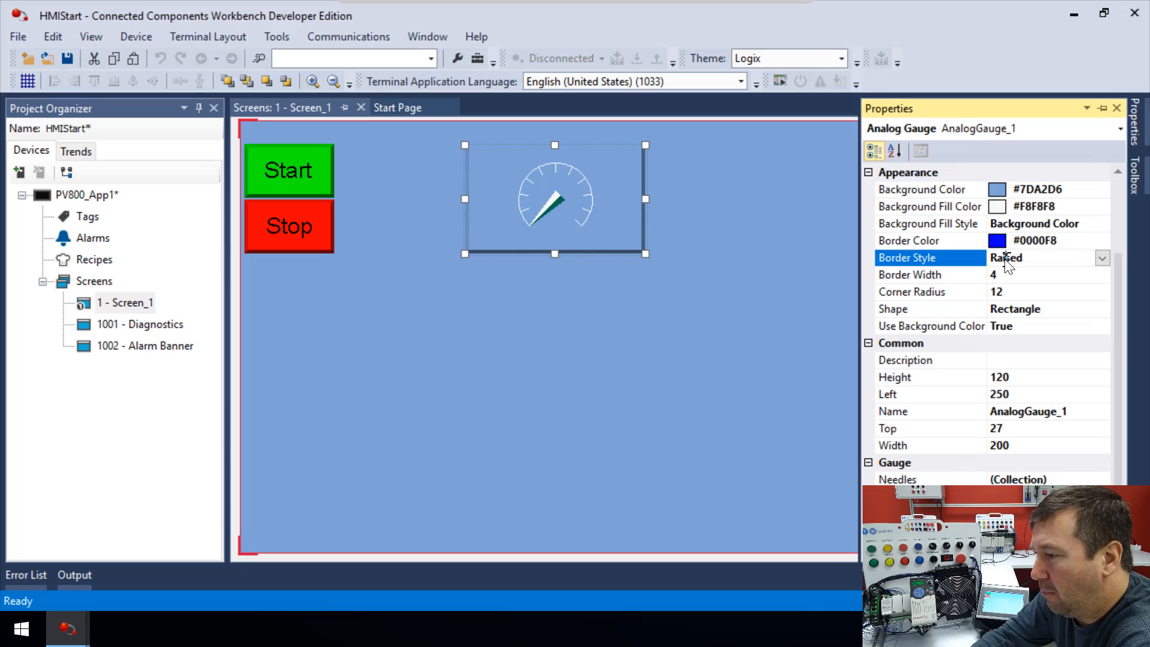
click(1101, 258)
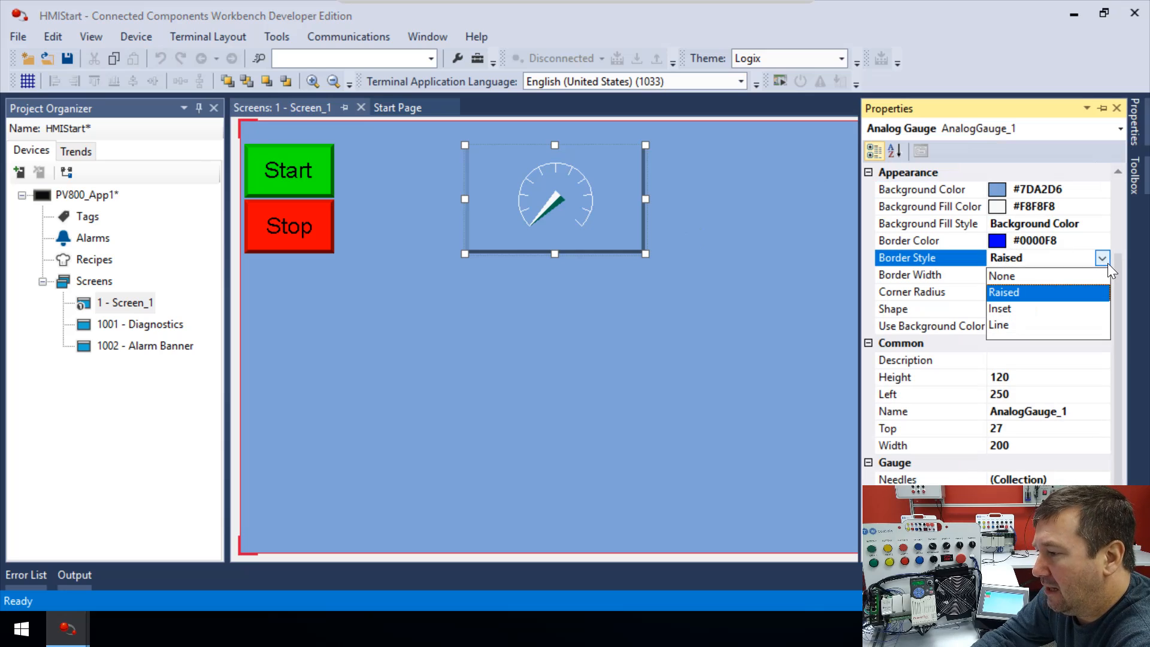
click(1016, 277)
click(690, 375)
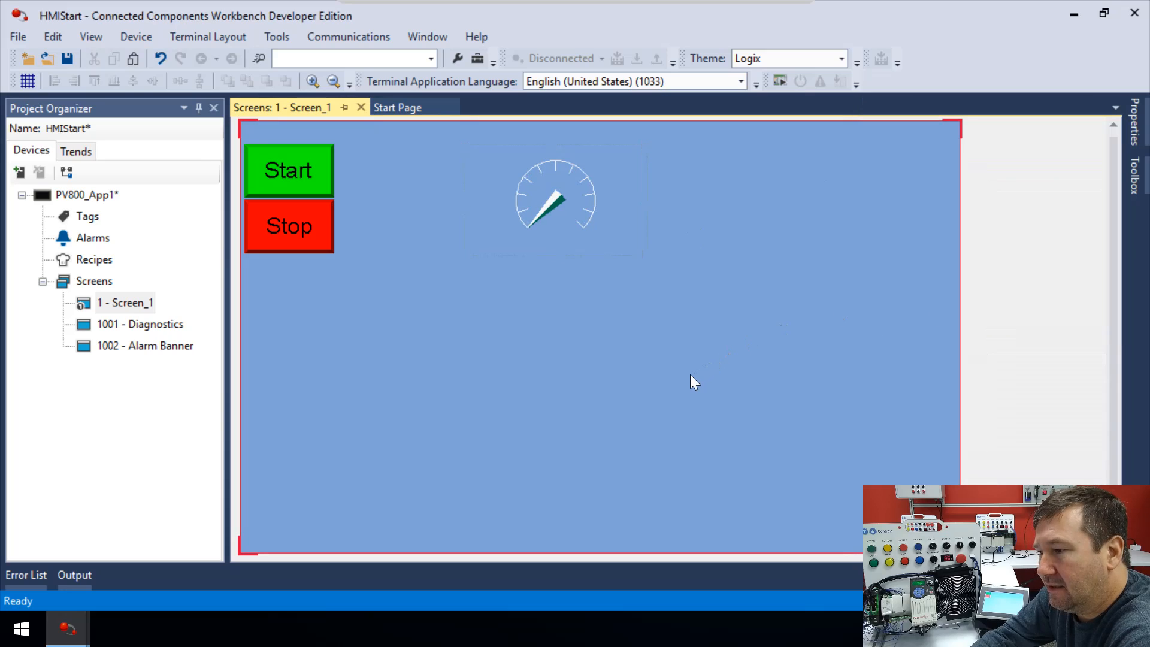
Enlarge the analog gauge by extending its lower-right corner, and move it further right on the screen.
click(554, 197)
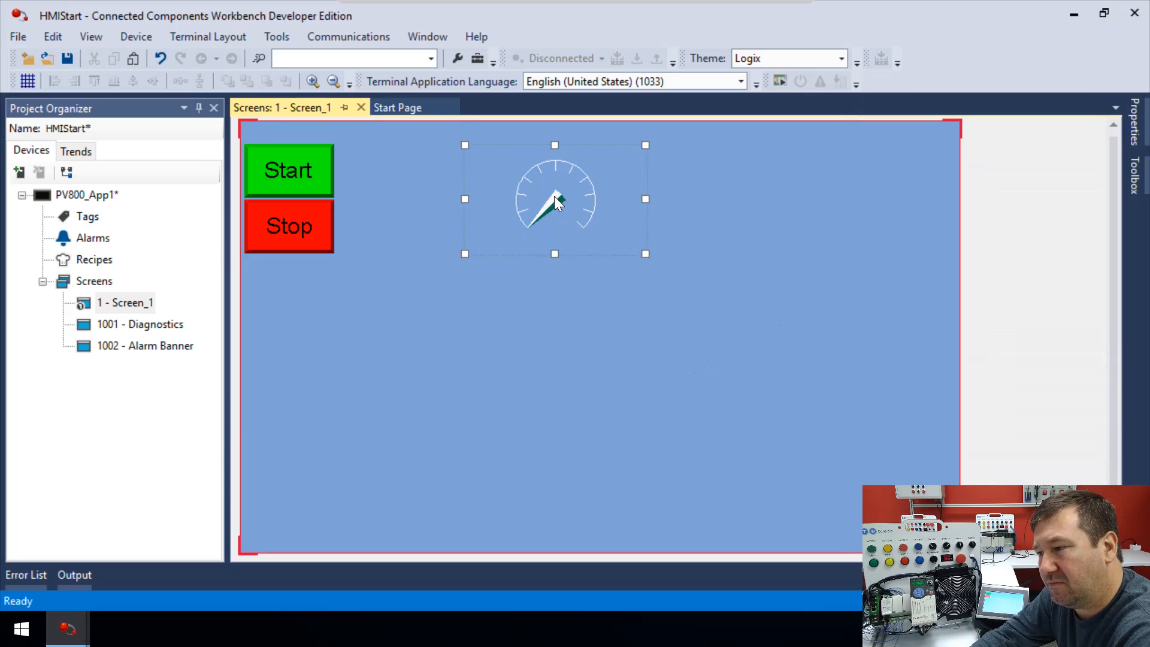
drag(644, 252, 741, 299)
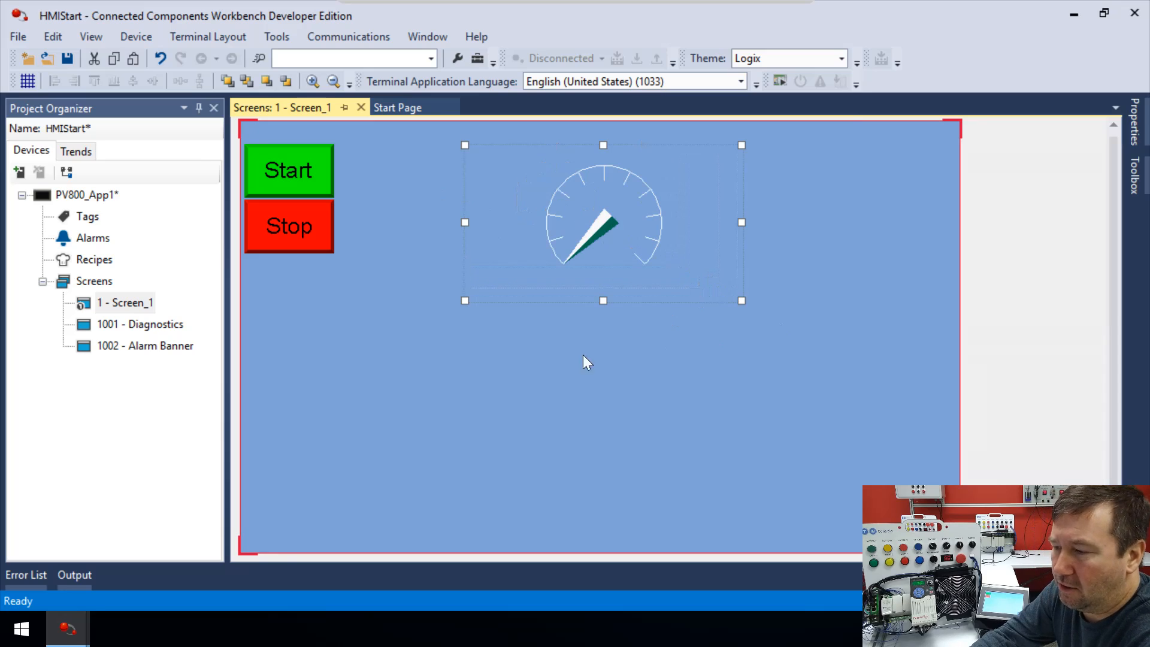
drag(613, 239, 678, 239)
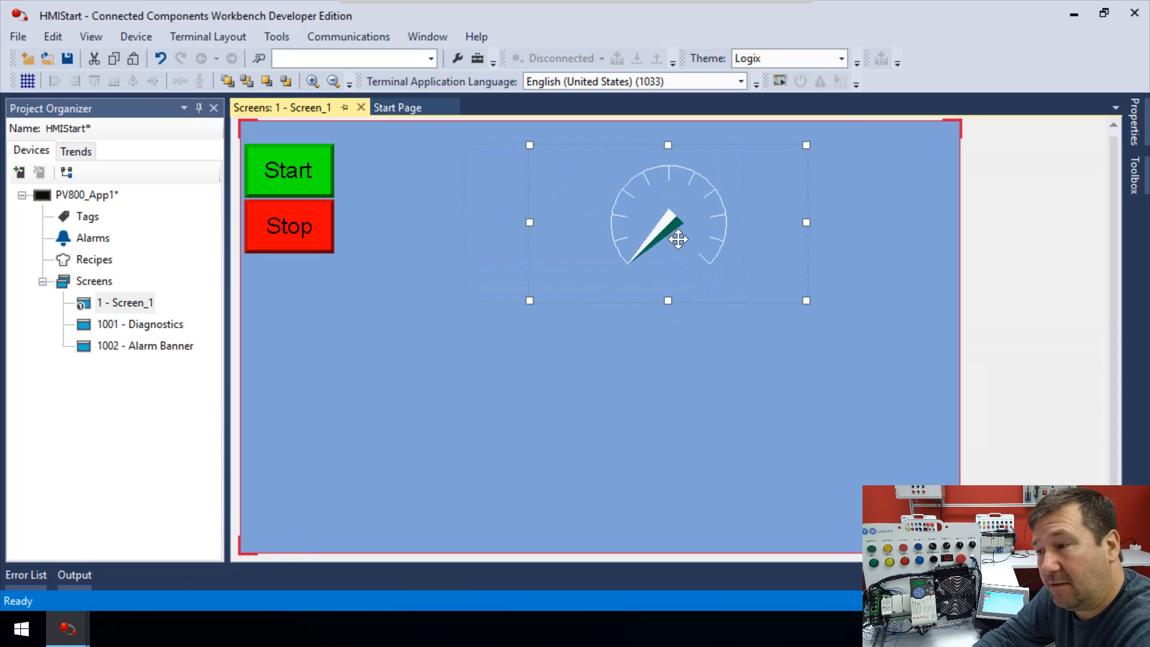
Add an external tag named ActualSpeed with the data type Real.
mouse_move(259, 226)
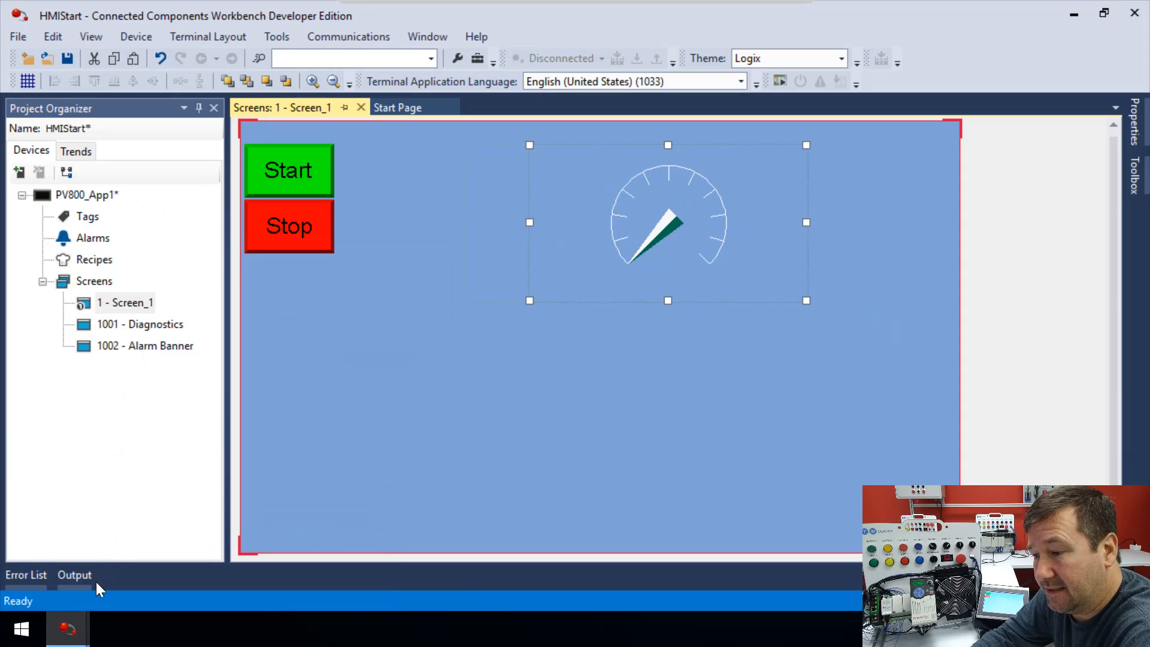
double_click(74, 217)
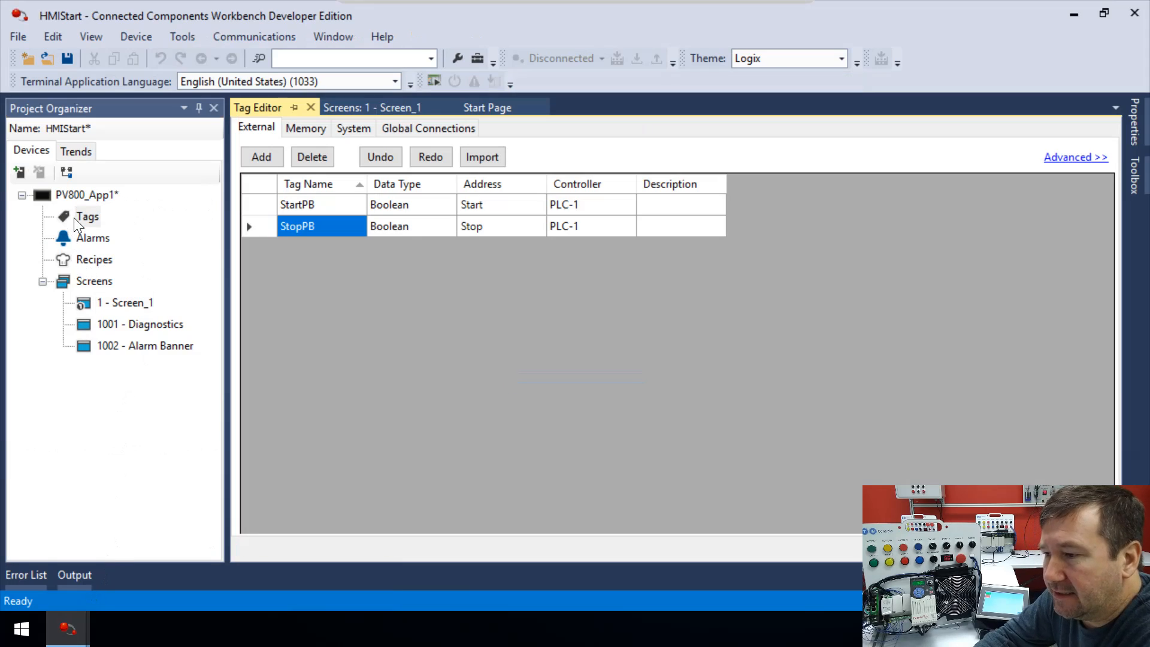
click(265, 154)
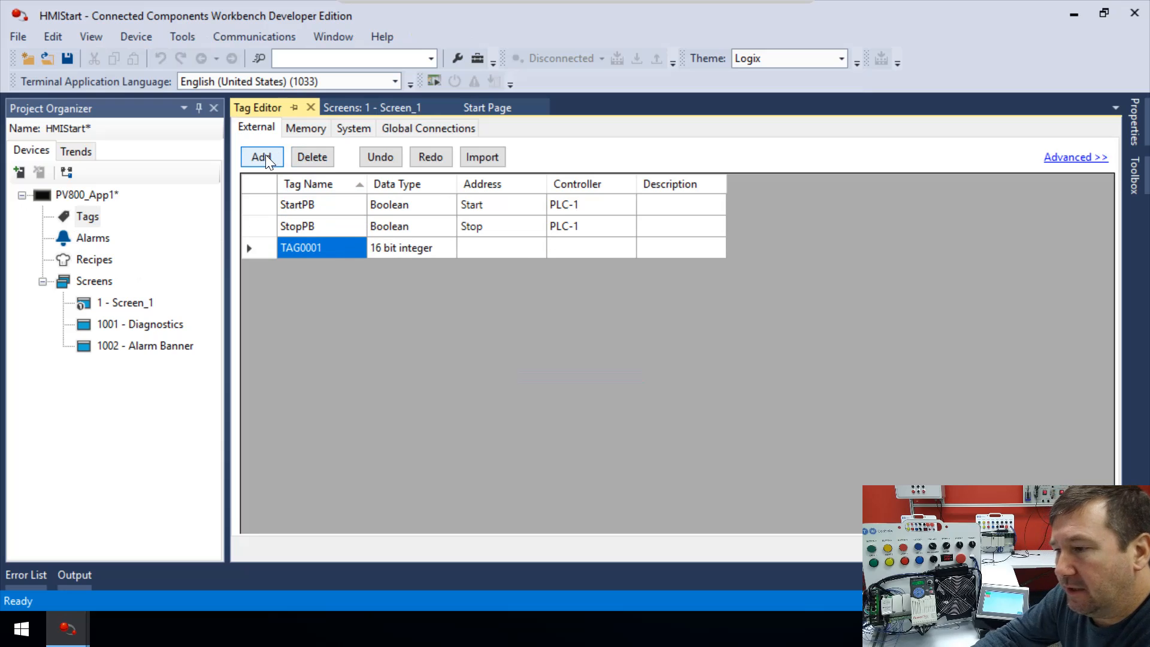
click(321, 247)
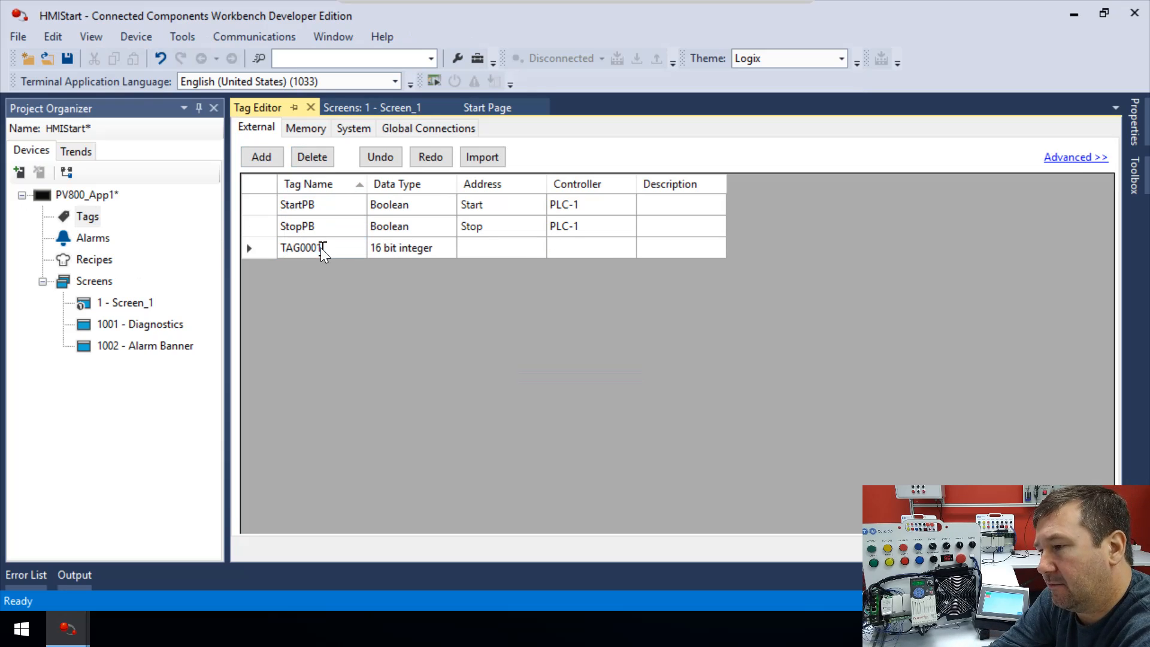
double_click(321, 247)
text(Actua)
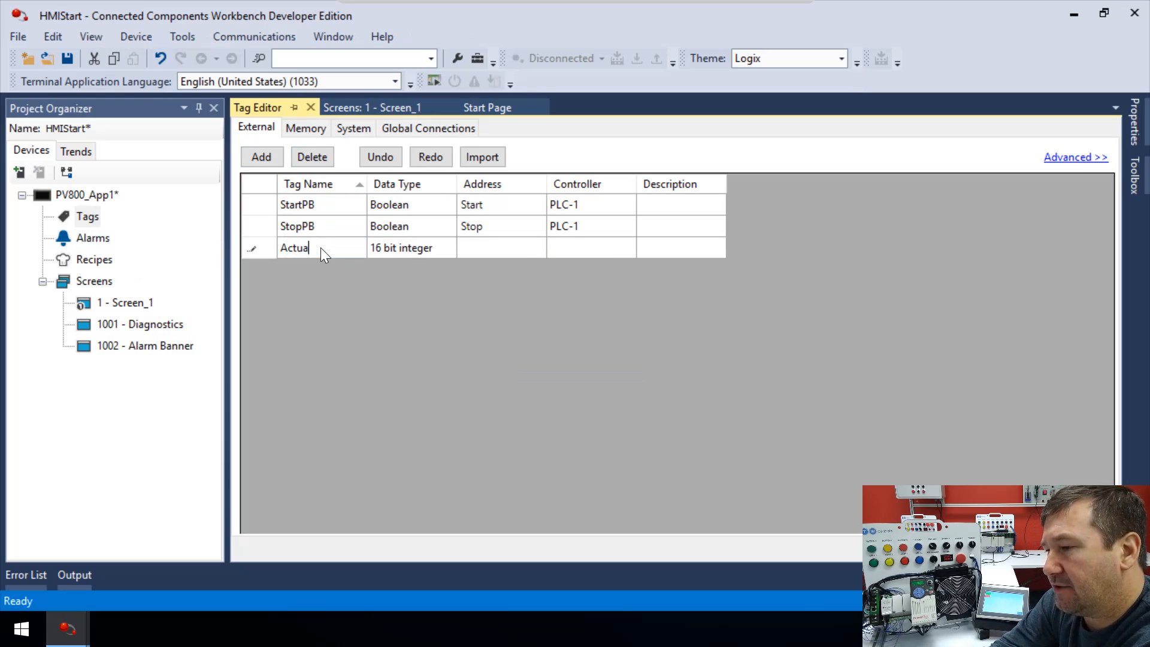
text(lSpeed)
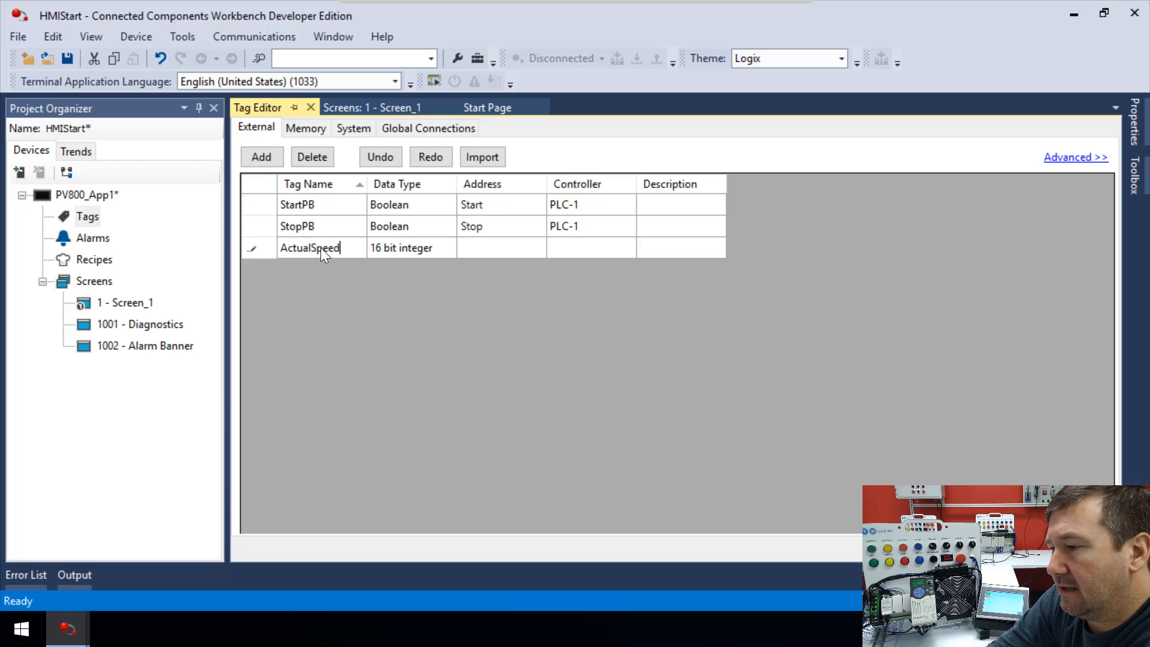
key(Tab)
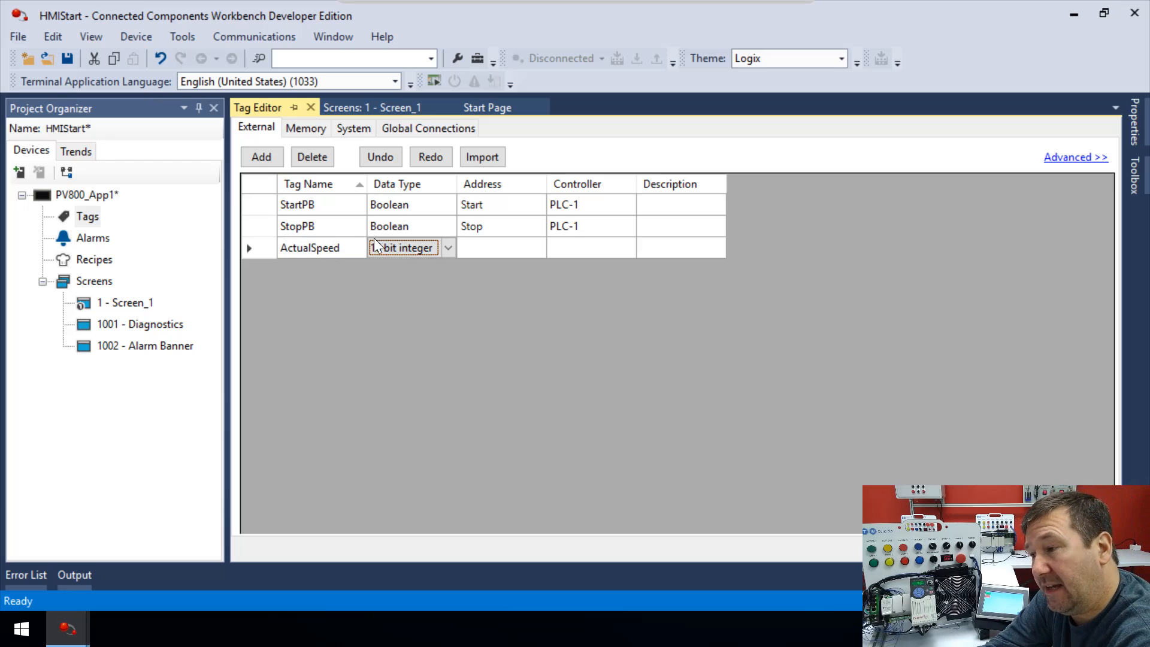
click(446, 248)
click(412, 300)
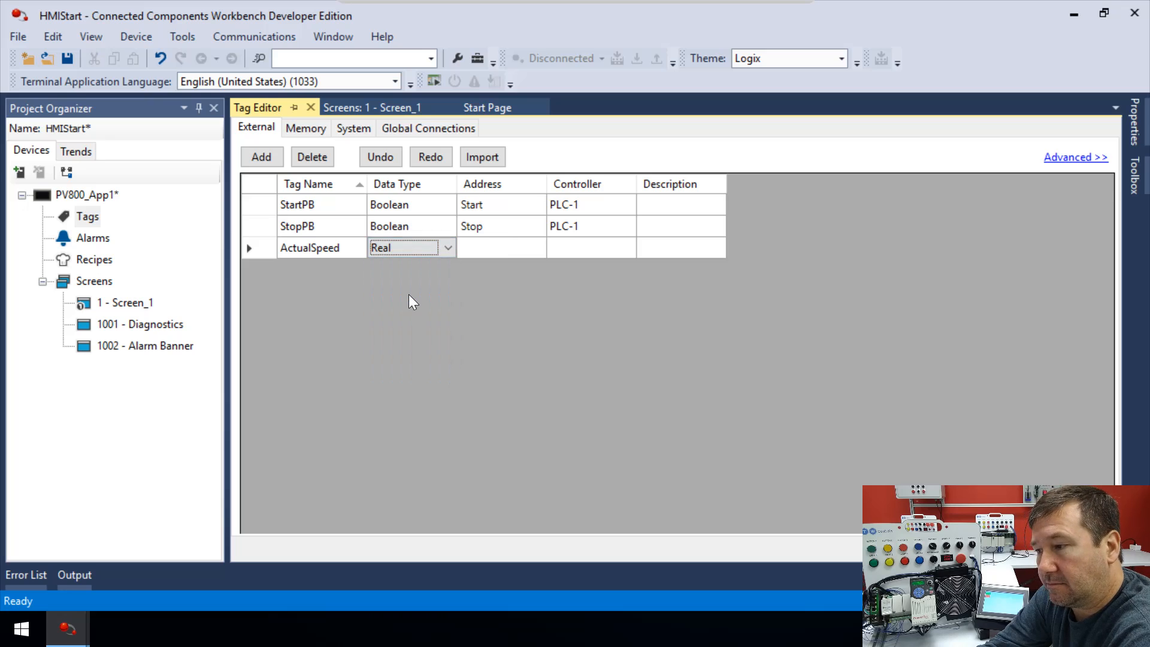
Set the ActualSpeed tag's address to ActualSpeed and its controller to PLC-1.
click(485, 248)
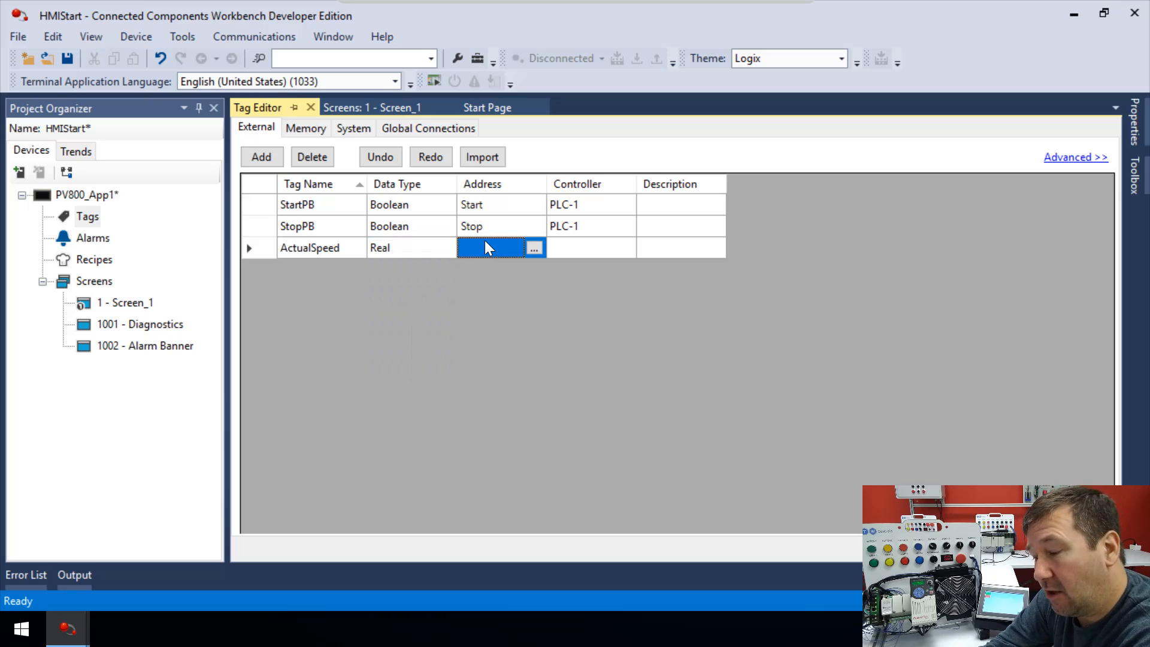
text(ActualSpeed)
key(Tab)
text(p)
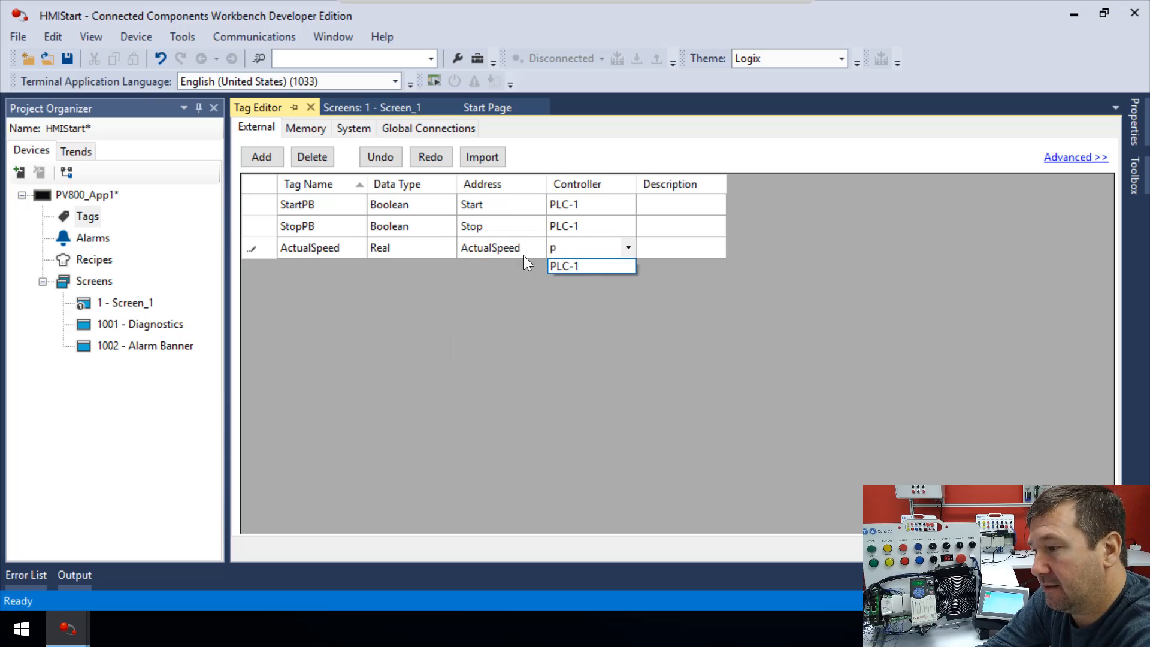
click(567, 267)
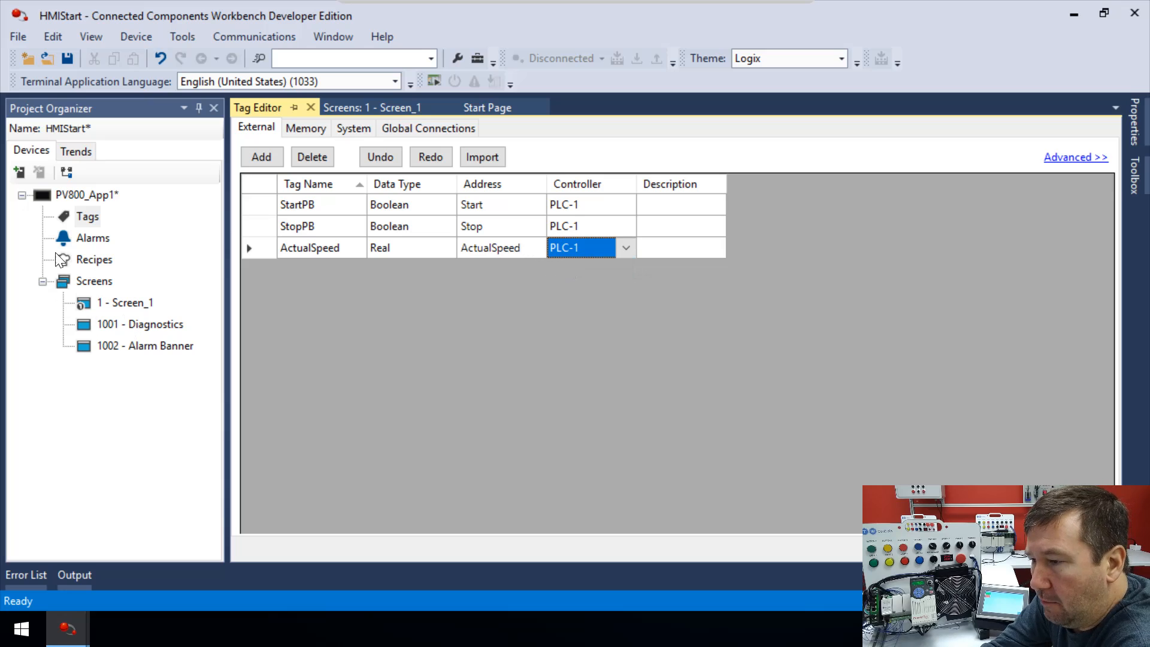
Assign ActualSpeed as the read tag of the needle of the gauge on Screen_1.
double_click(109, 303)
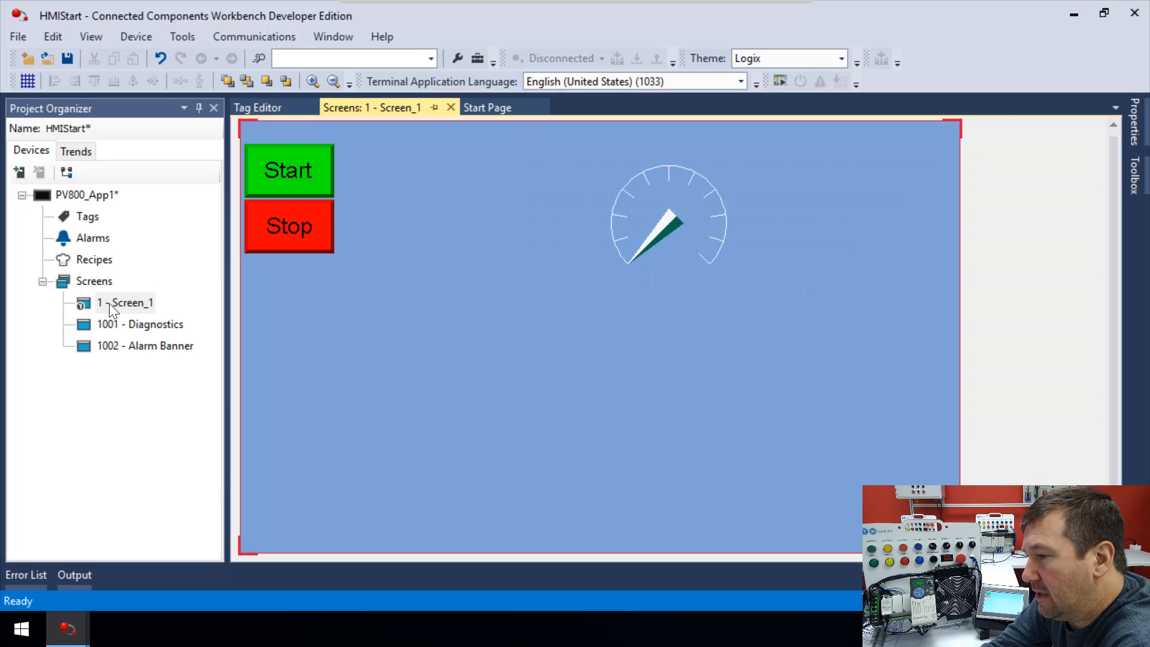
double_click(676, 210)
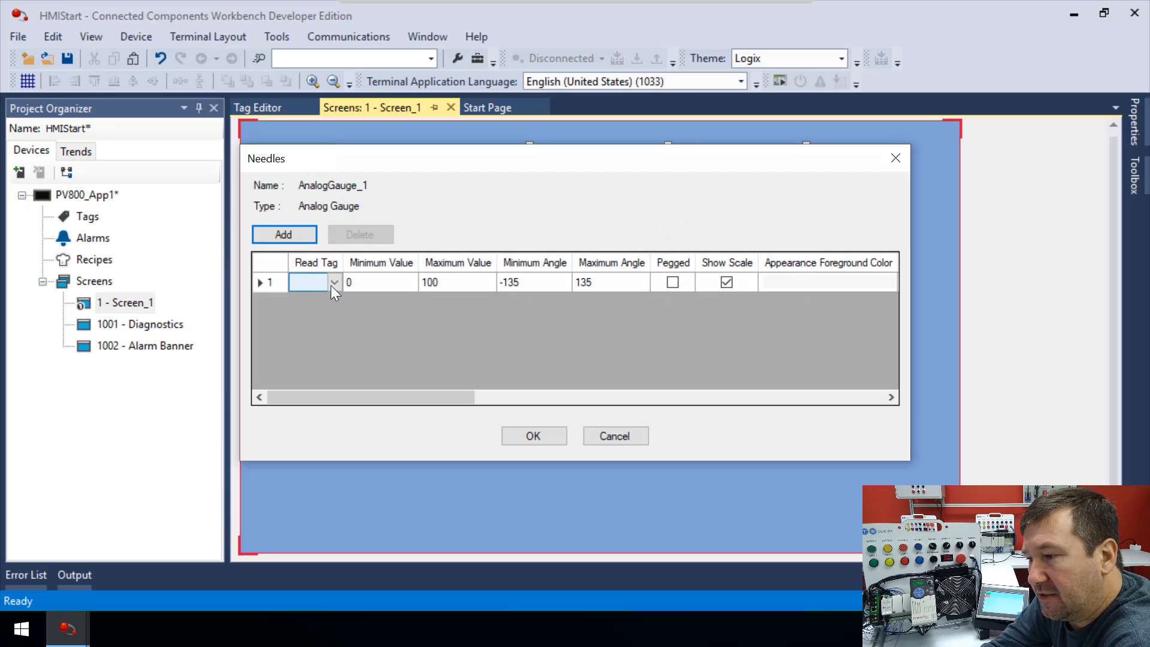
click(332, 283)
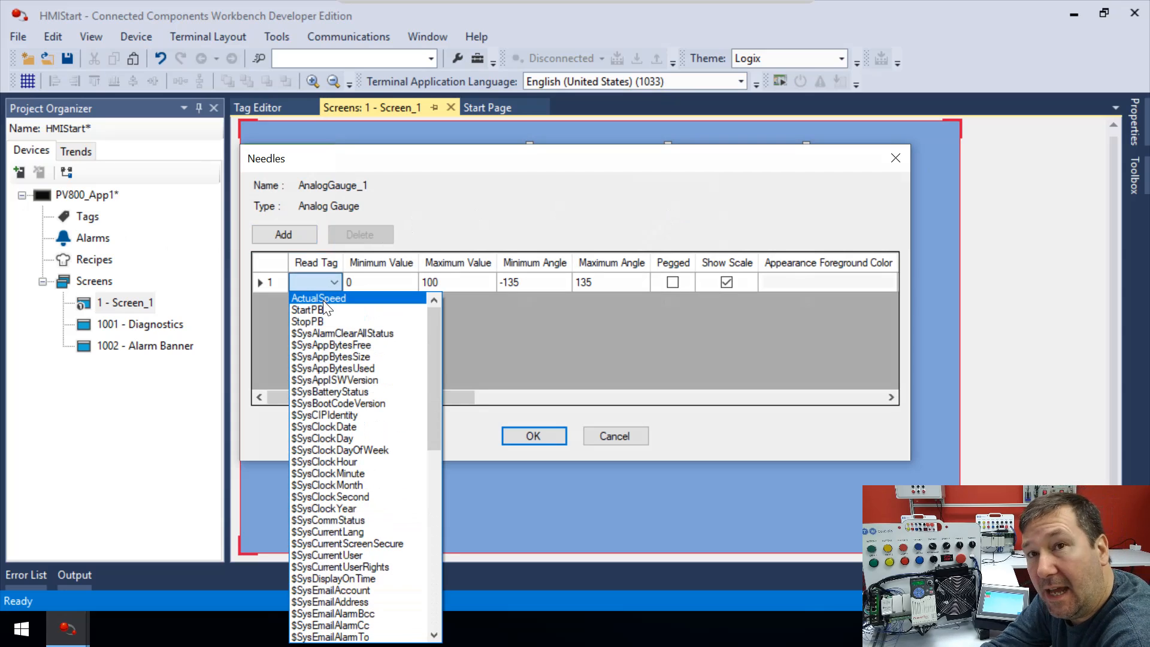
click(323, 299)
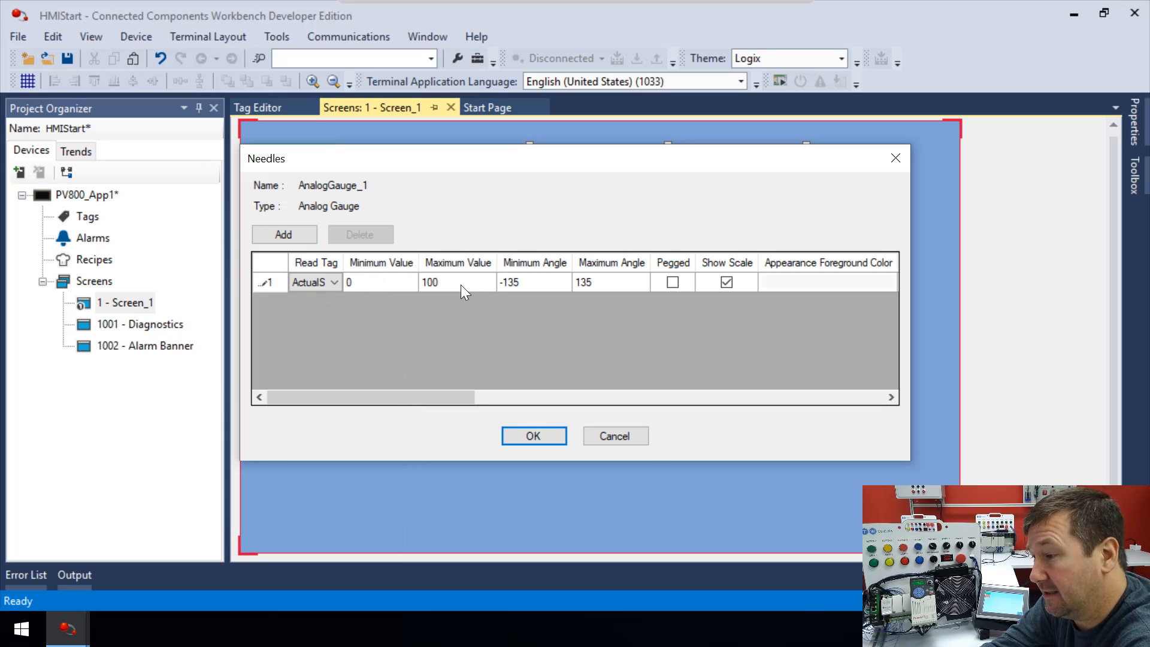
key(Return)
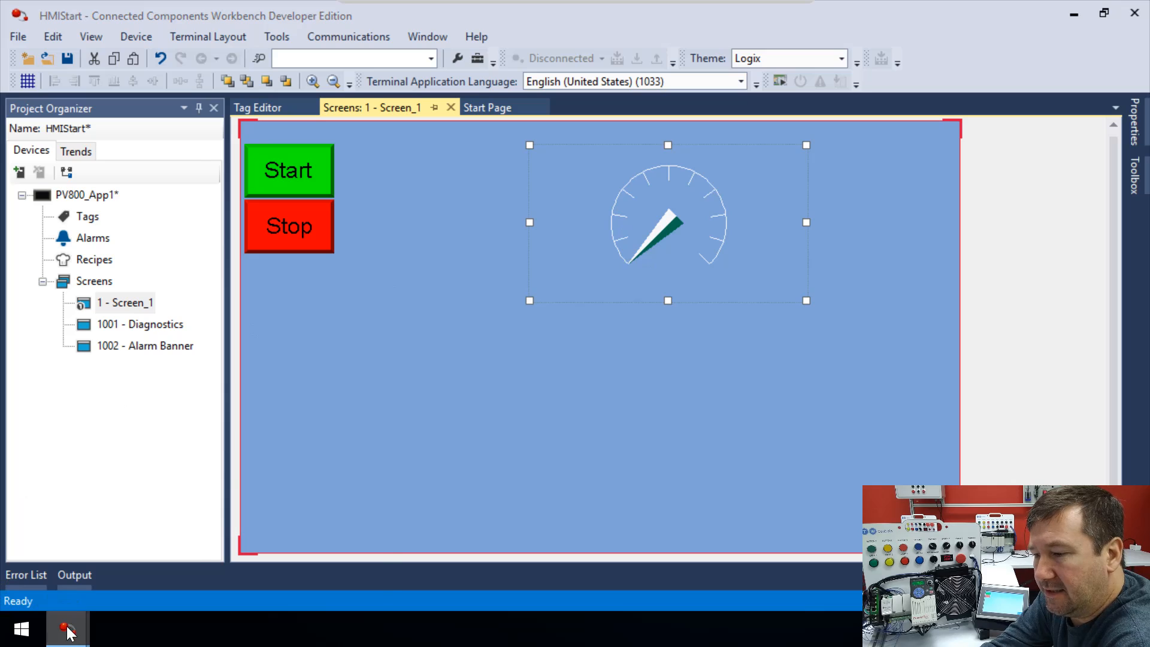
Examine the finished screen layout in the test print project, and return to the HMIStart project.
mouse_move(68, 627)
click(89, 541)
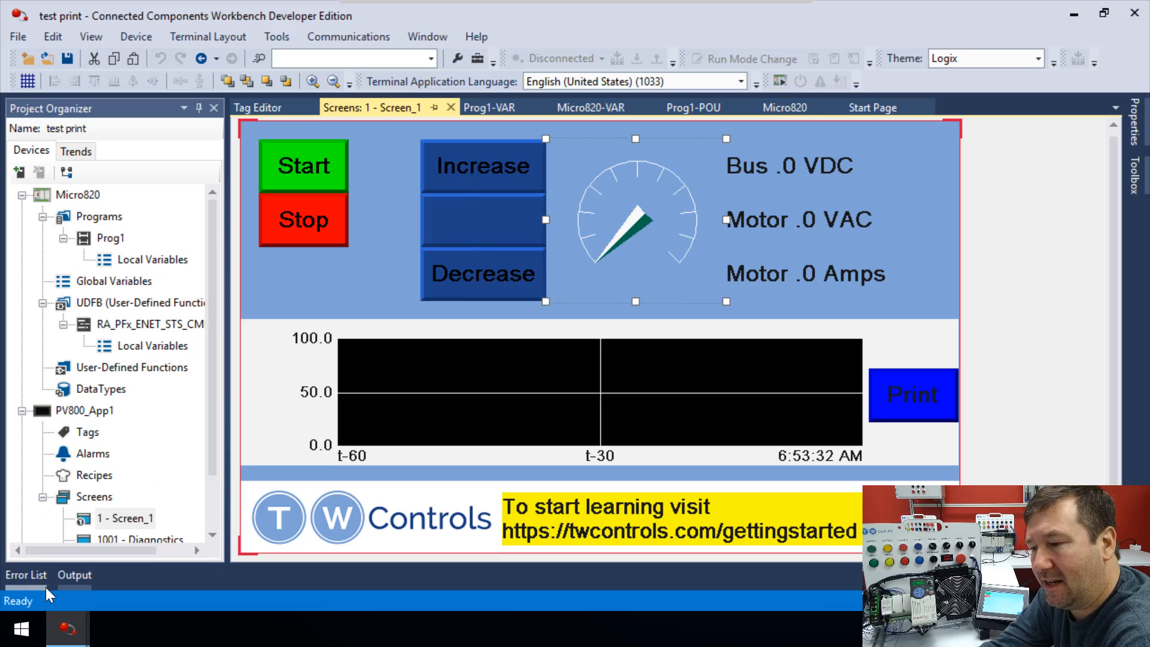
mouse_move(69, 626)
click(264, 549)
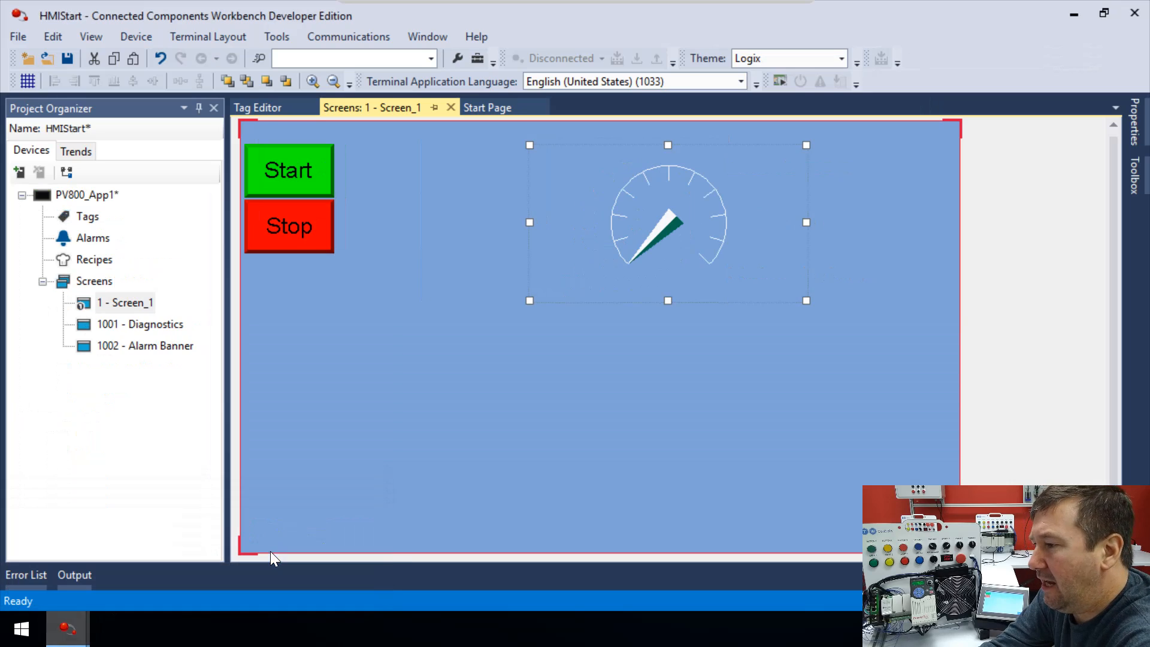
Add a text object reading Speed to Screen_1 and place it directly below the gauge.
click(1136, 175)
scroll(898, 383, up, 5)
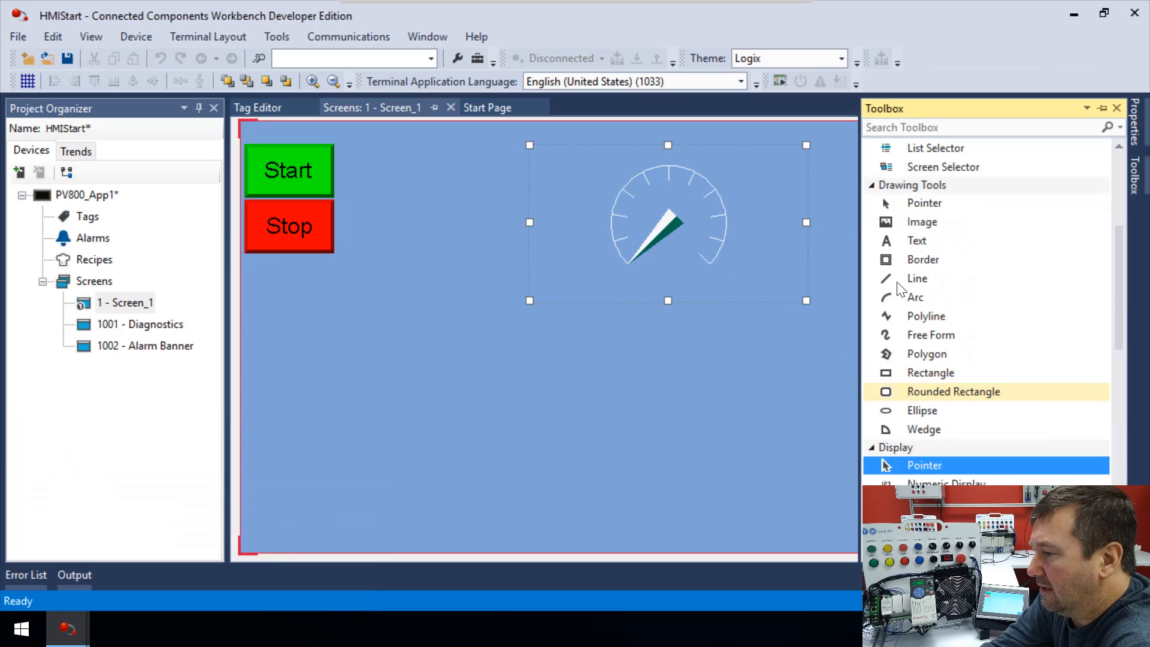
click(914, 242)
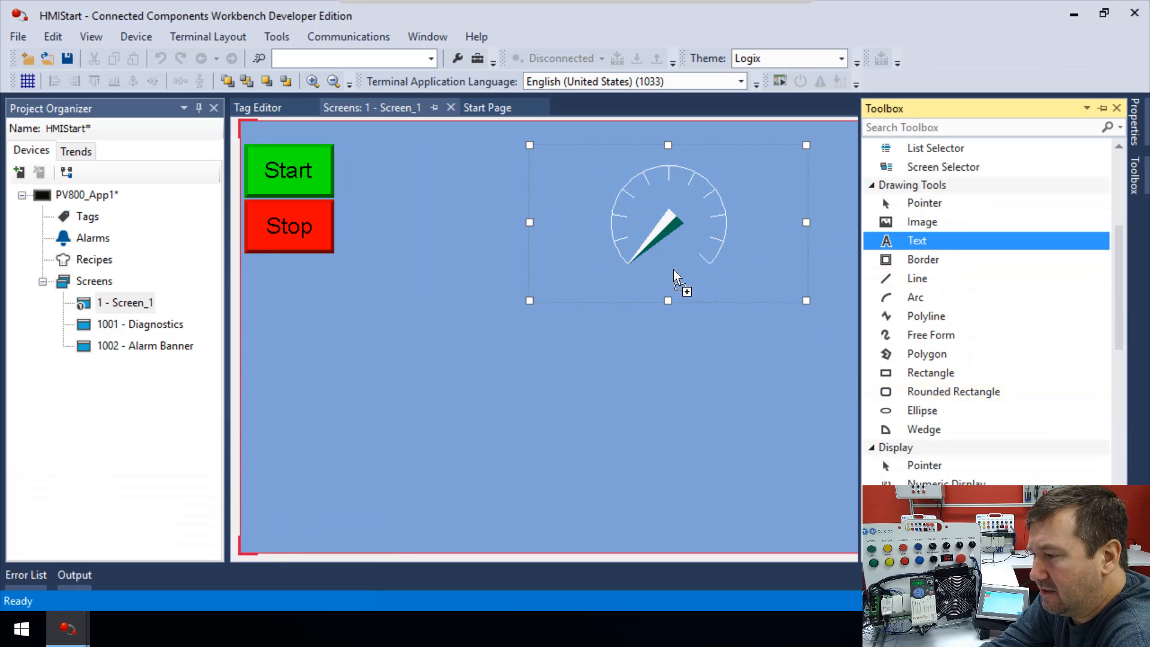
click(637, 289)
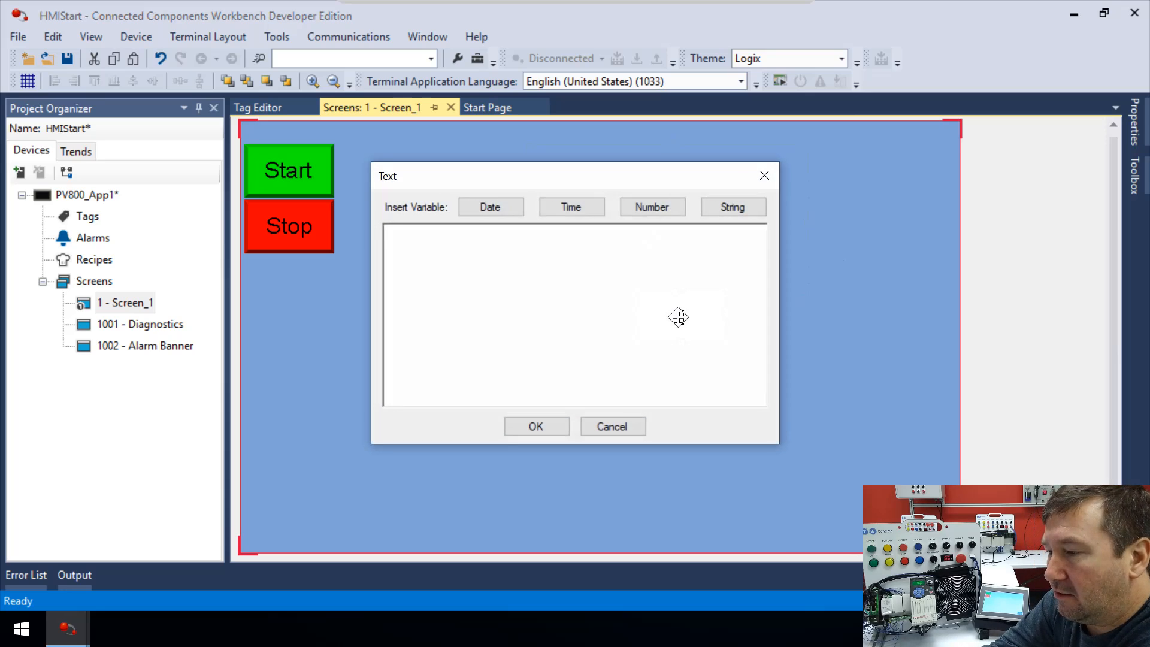
text(Speed)
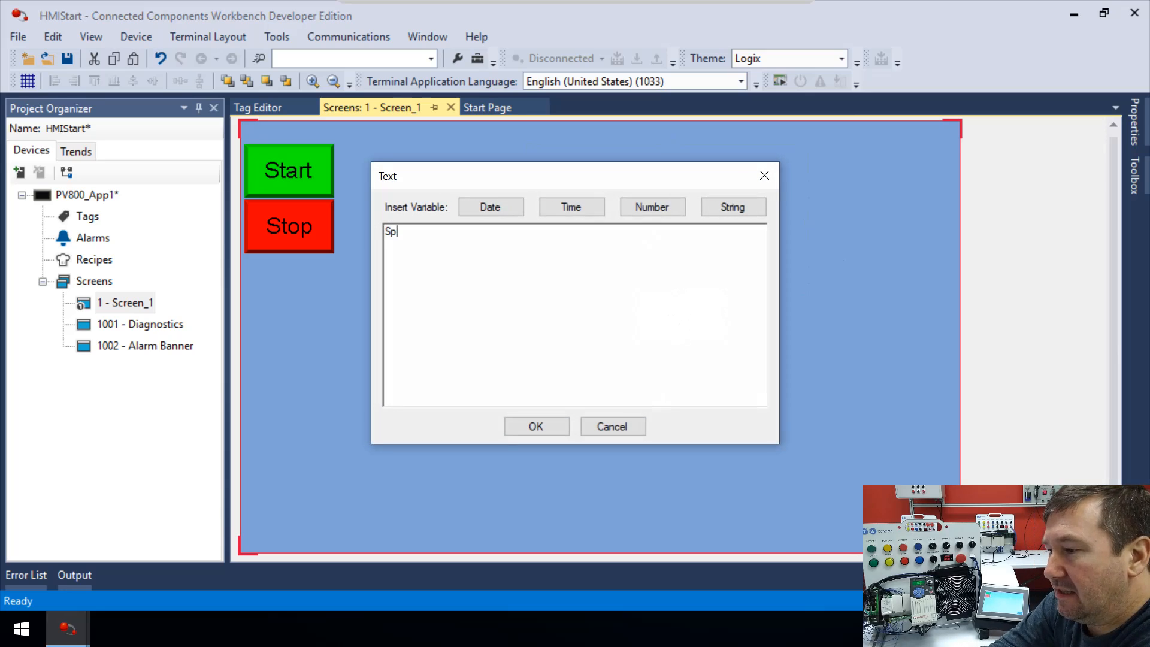
click(532, 434)
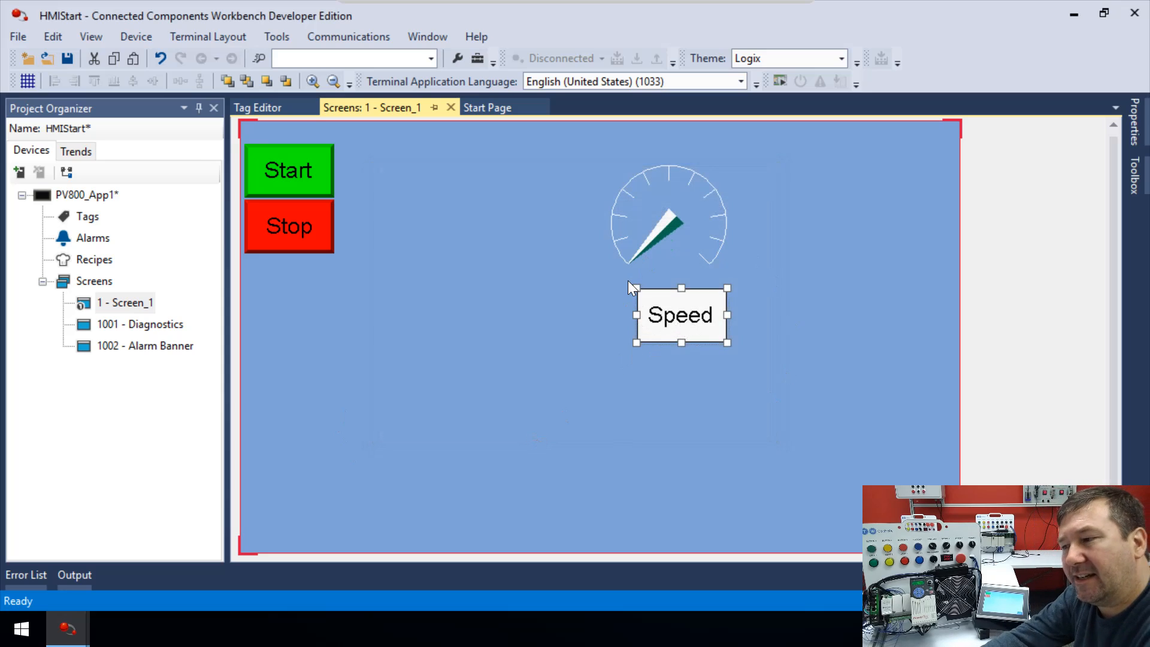
drag(671, 323, 653, 307)
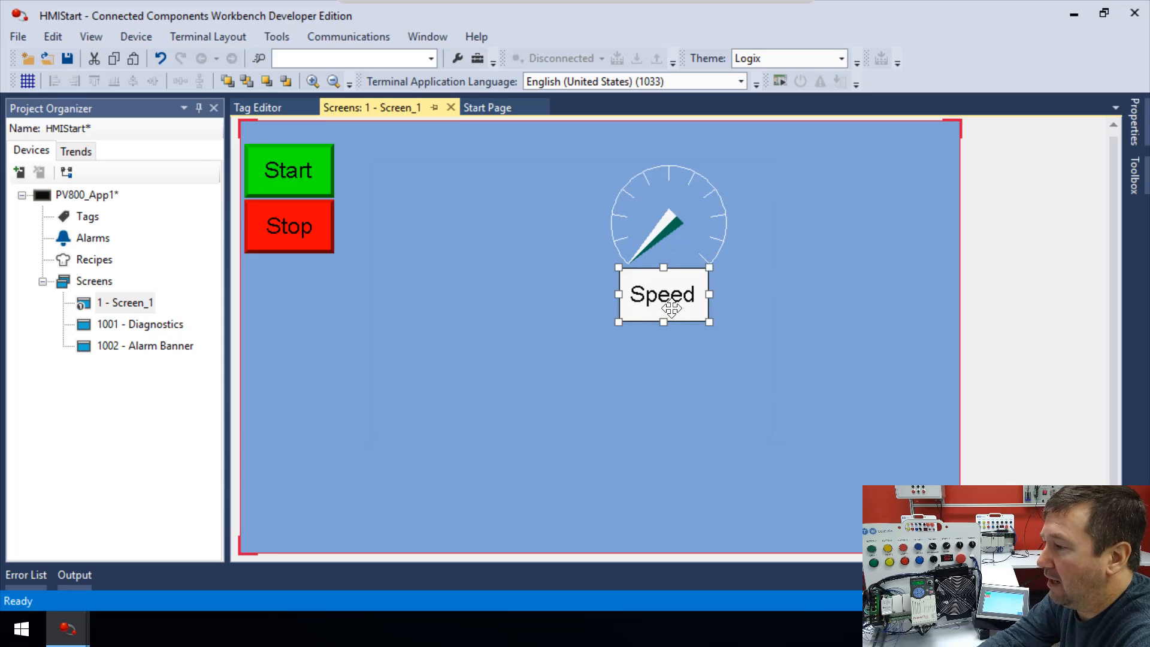
Set the Speed label's background color to the recently used blue #7DA2D6 that matches the screen.
click(1134, 133)
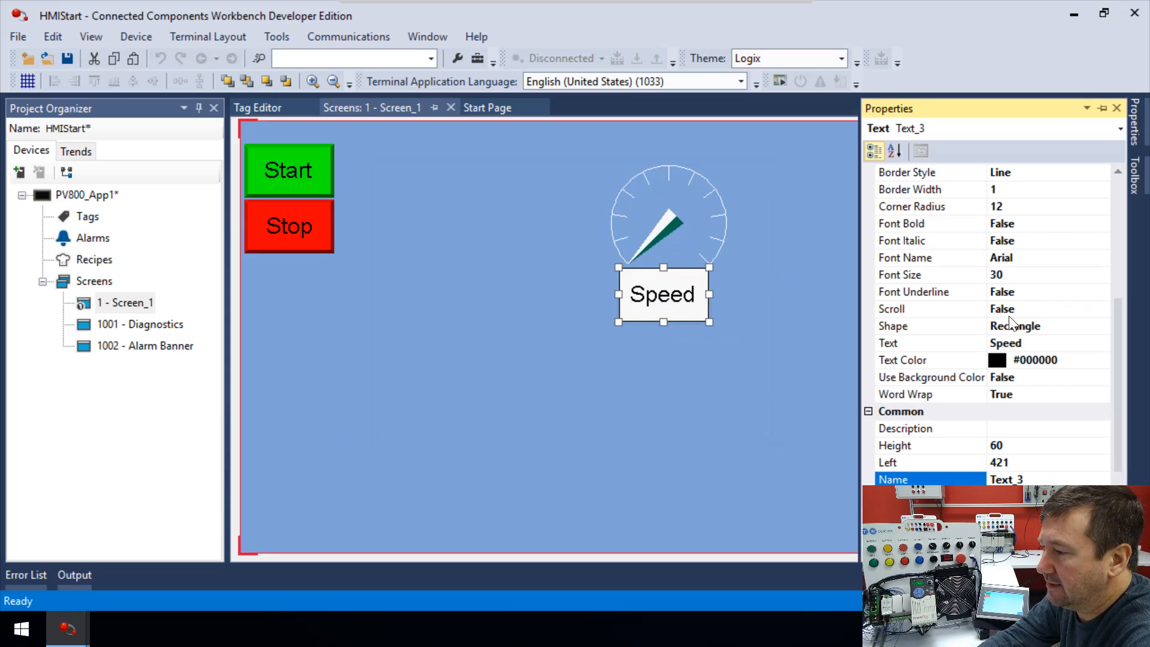
scroll(1014, 323, up, 5)
click(1048, 307)
click(1102, 309)
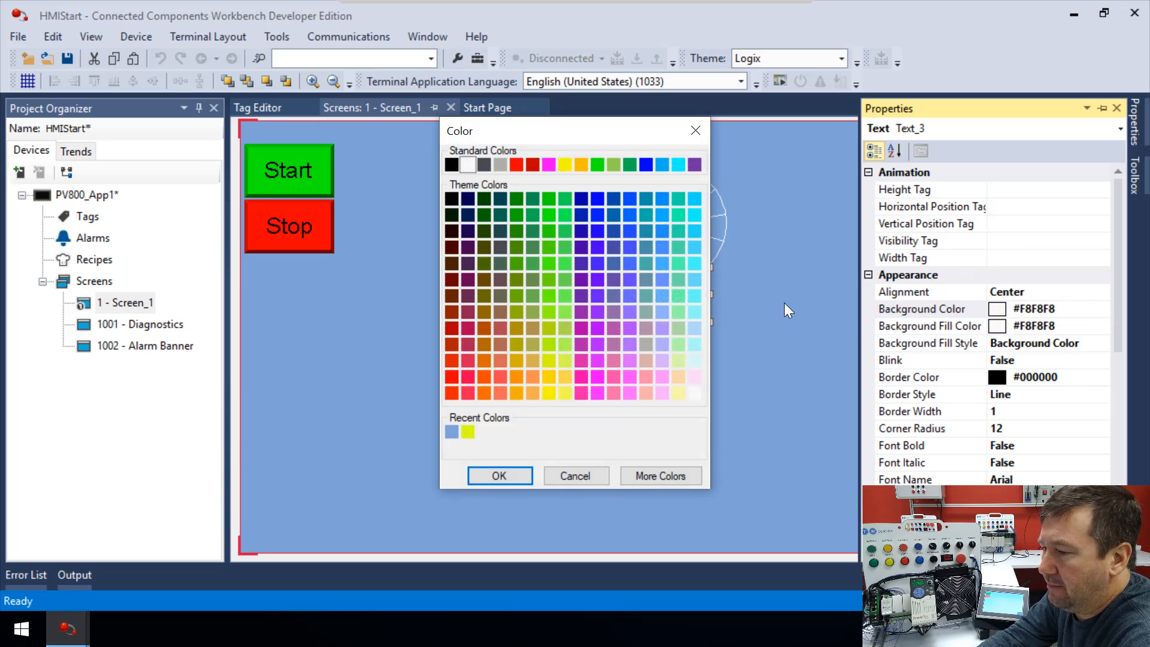
click(449, 432)
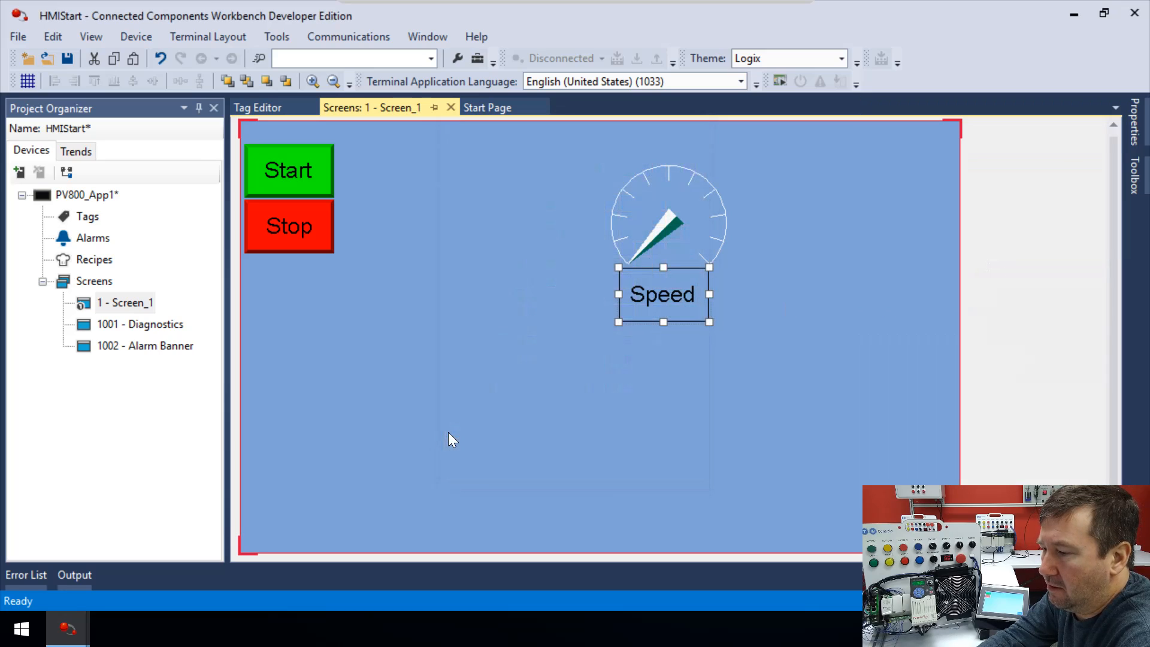
Set the Speed label's border style to None.
click(1014, 395)
click(1101, 394)
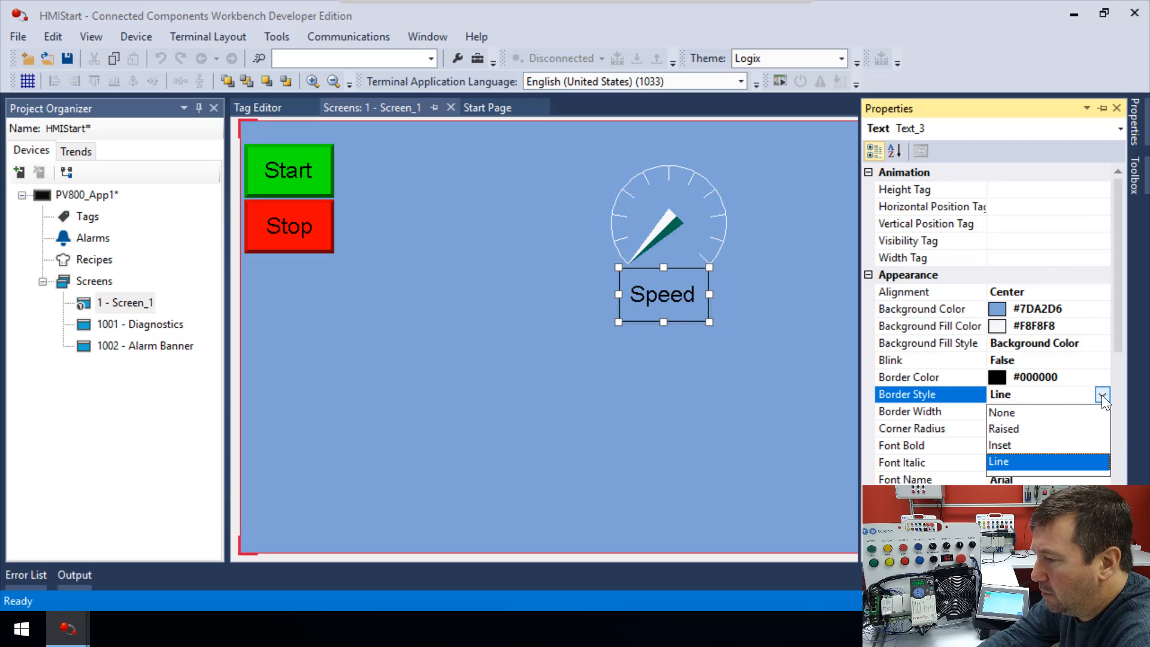
click(1025, 414)
click(663, 387)
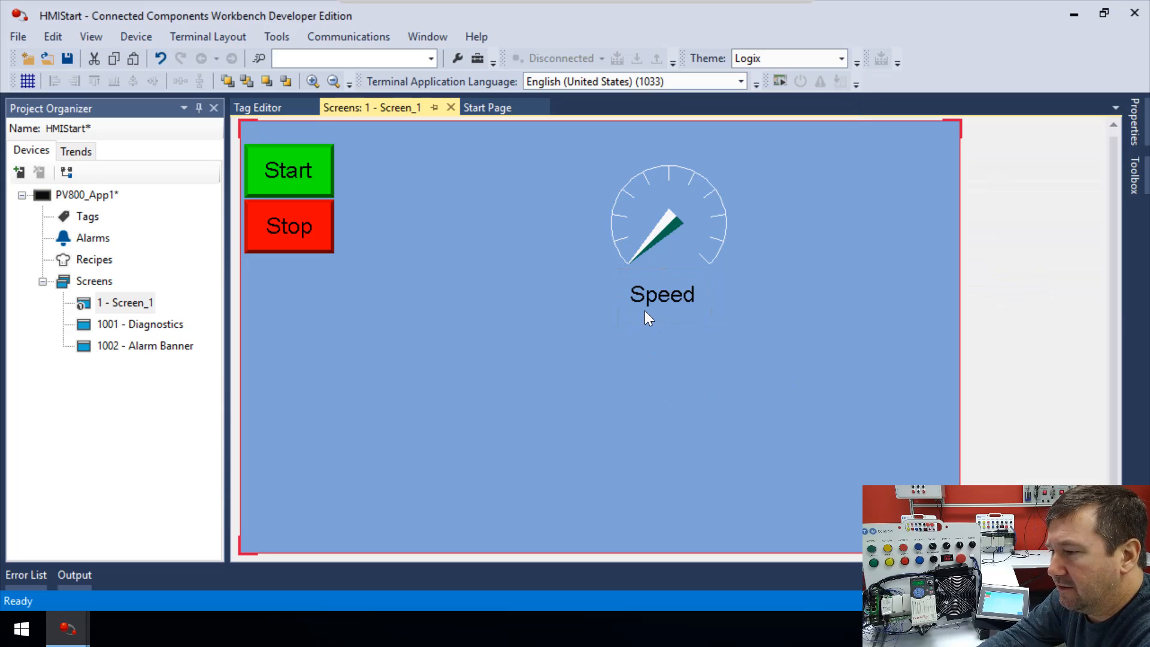
Reduce the Speed label's height and center it close beneath the gauge.
mouse_move(650, 300)
mouse_down()
mouse_move(651, 288)
mouse_move(665, 293)
mouse_move(669, 254)
mouse_move(665, 302)
mouse_up()
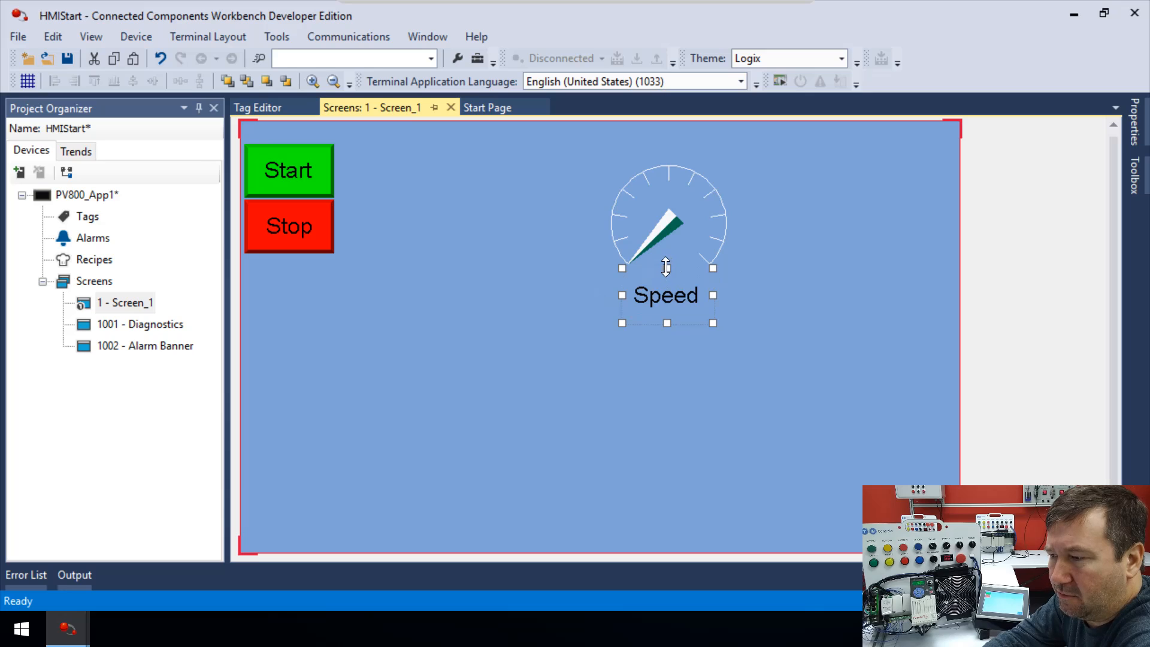
mouse_move(665, 267)
mouse_down()
mouse_move(670, 305)
mouse_move(667, 283)
mouse_up()
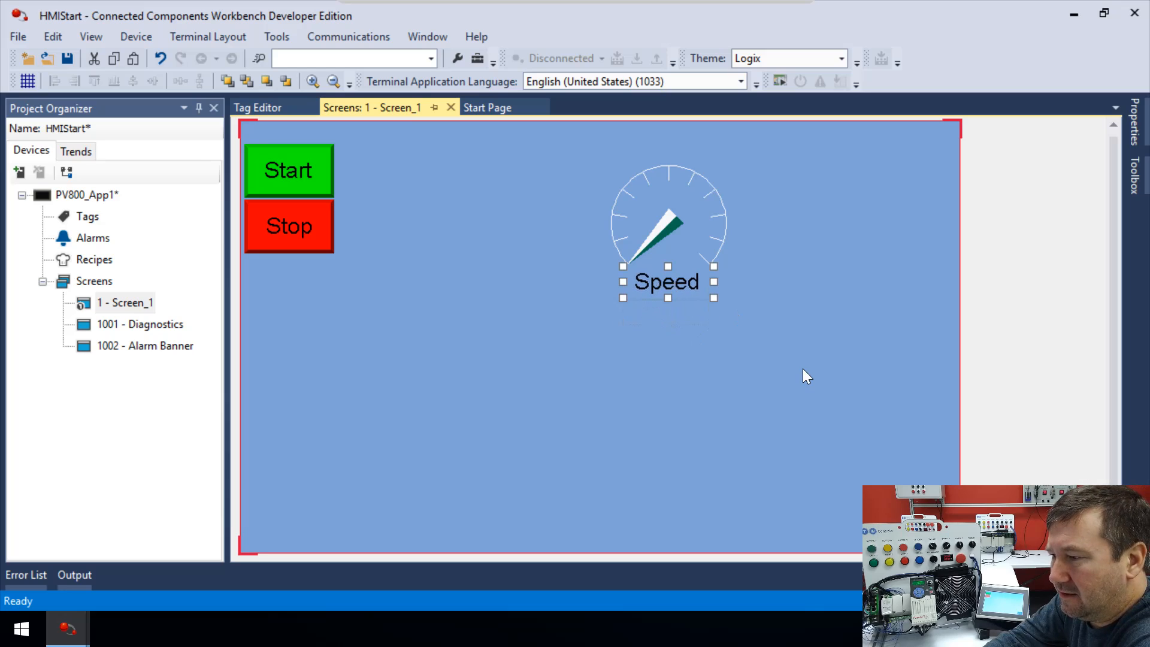
click(802, 369)
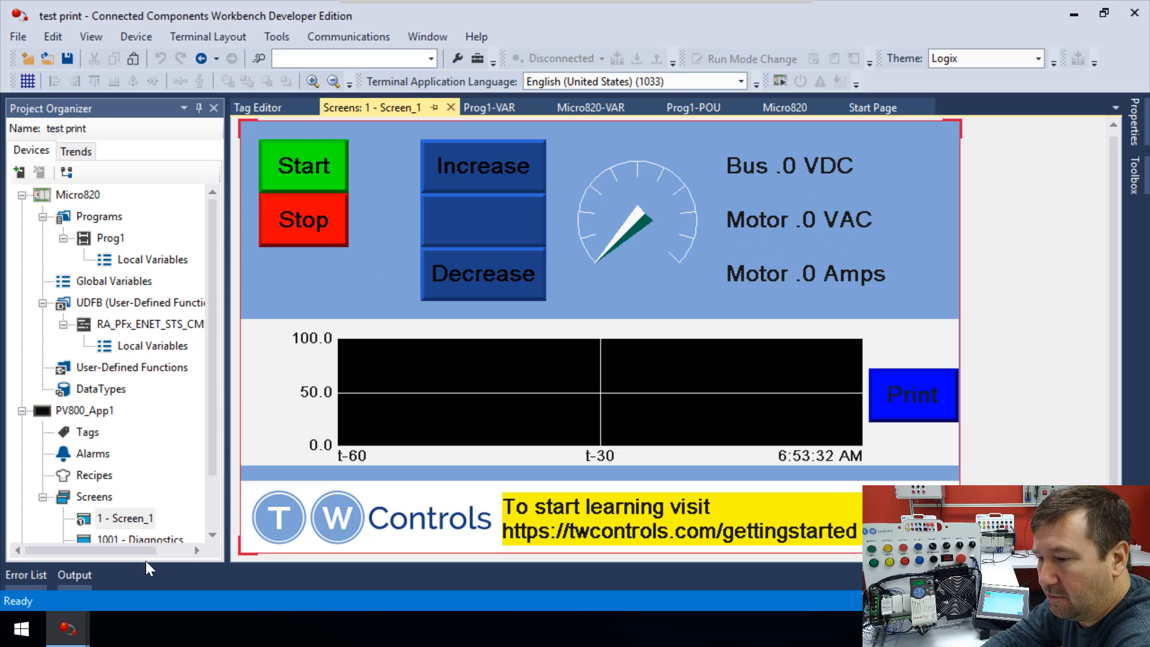
Switch from the test print project back to the HMIStart project and open its tag list.
mouse_move(59, 629)
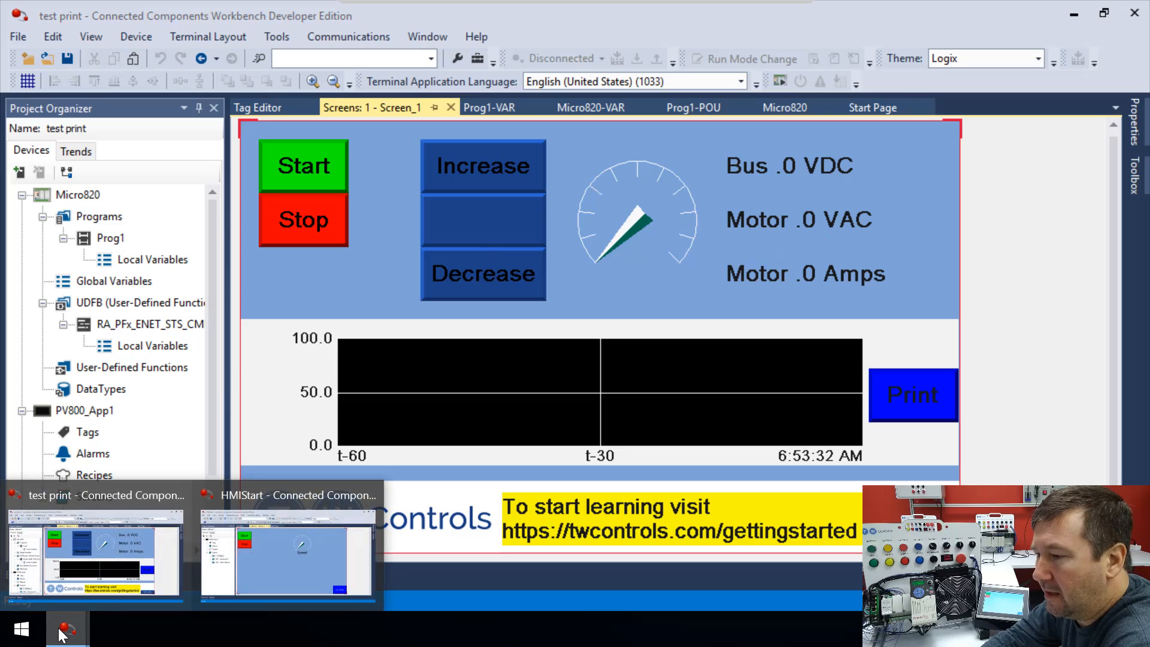
click(223, 570)
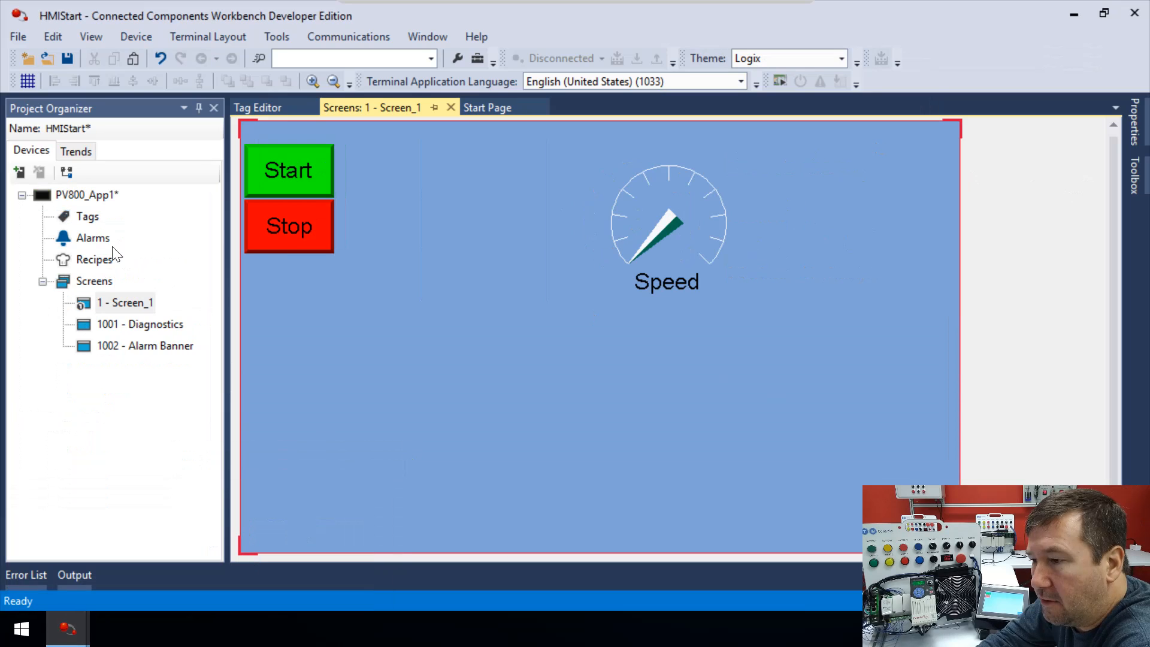
click(84, 217)
double_click(83, 217)
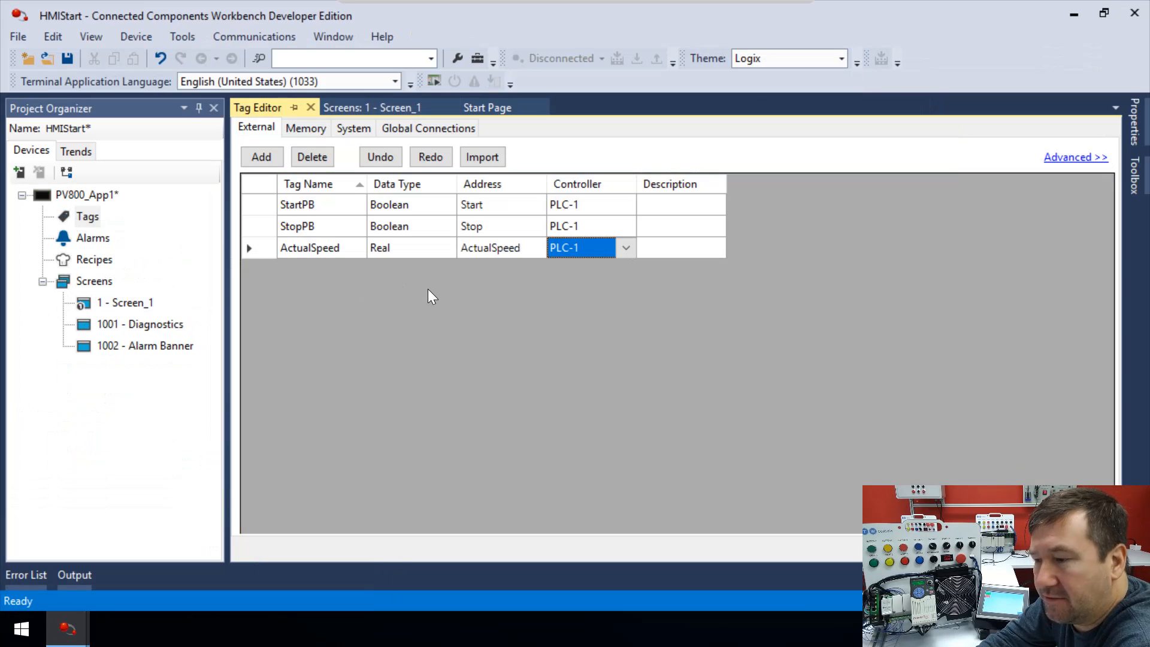
Add an external tag named BusVoltage with the data type Real.
click(262, 158)
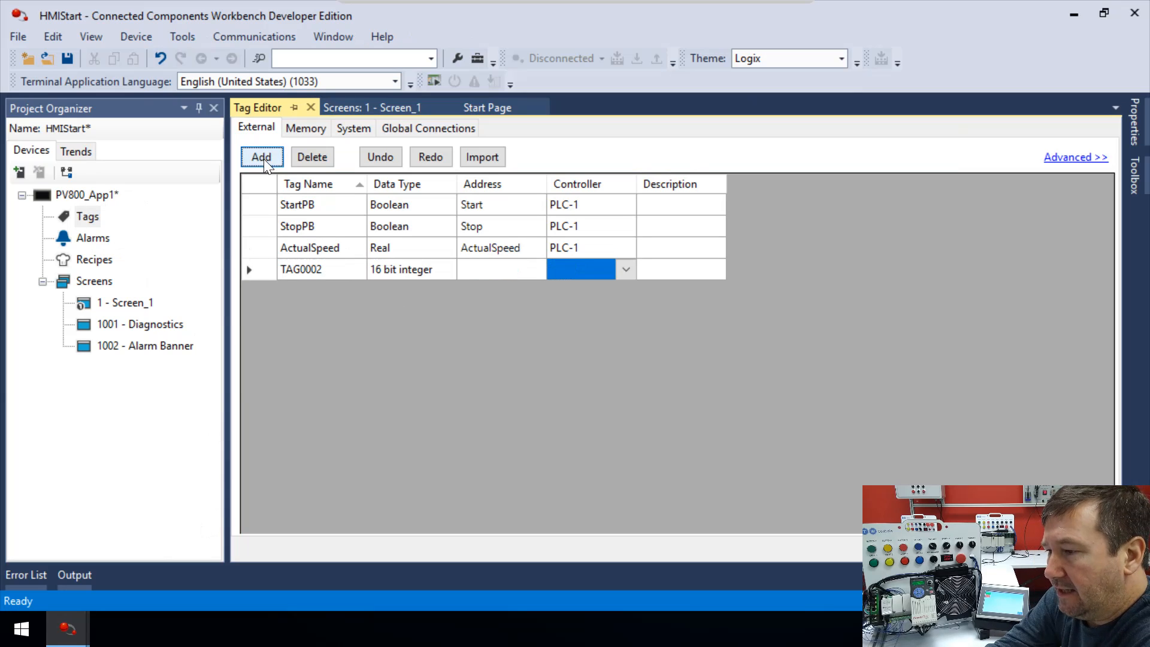
click(306, 268)
click(306, 268)
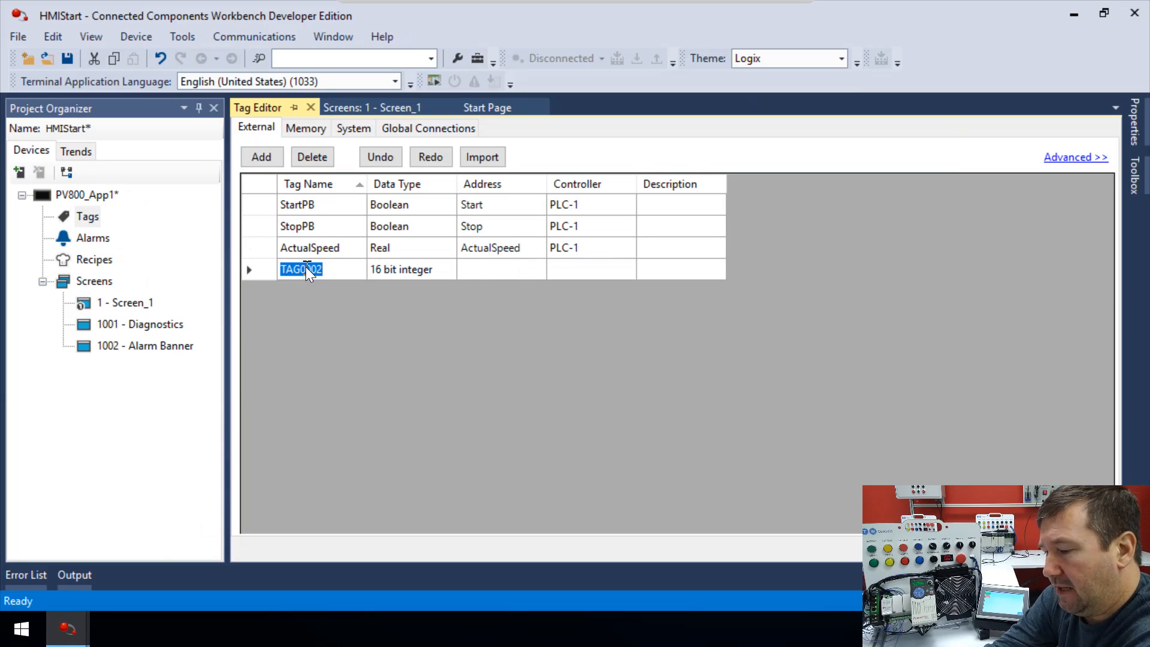
text(BusV)
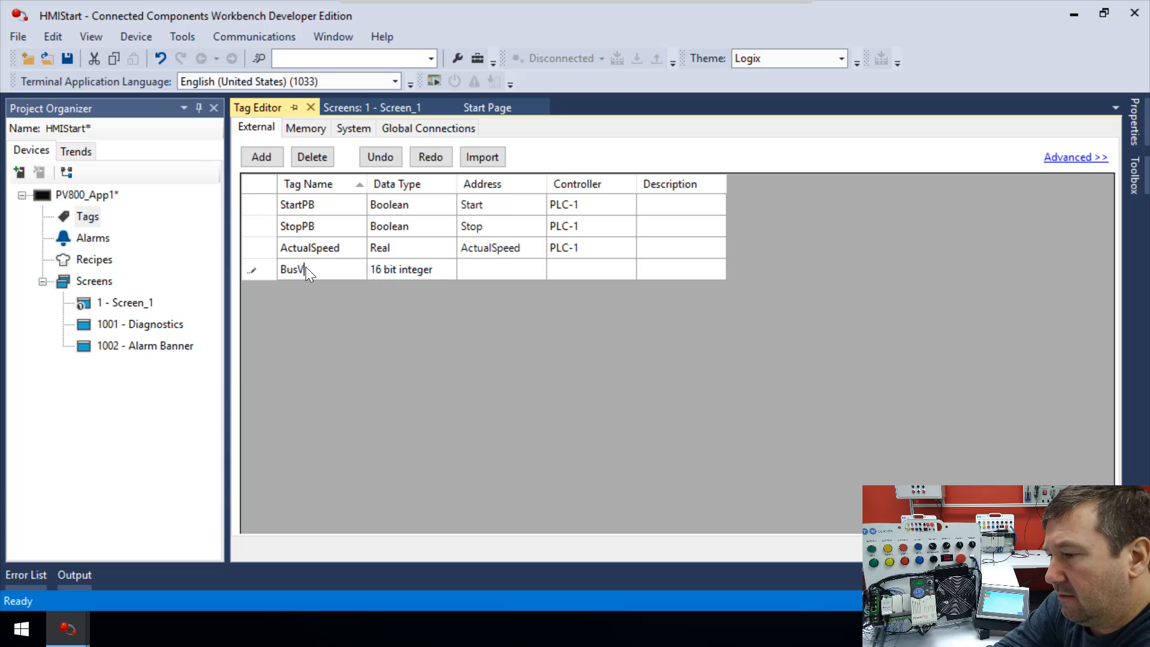
text(oltage)
key(Tab)
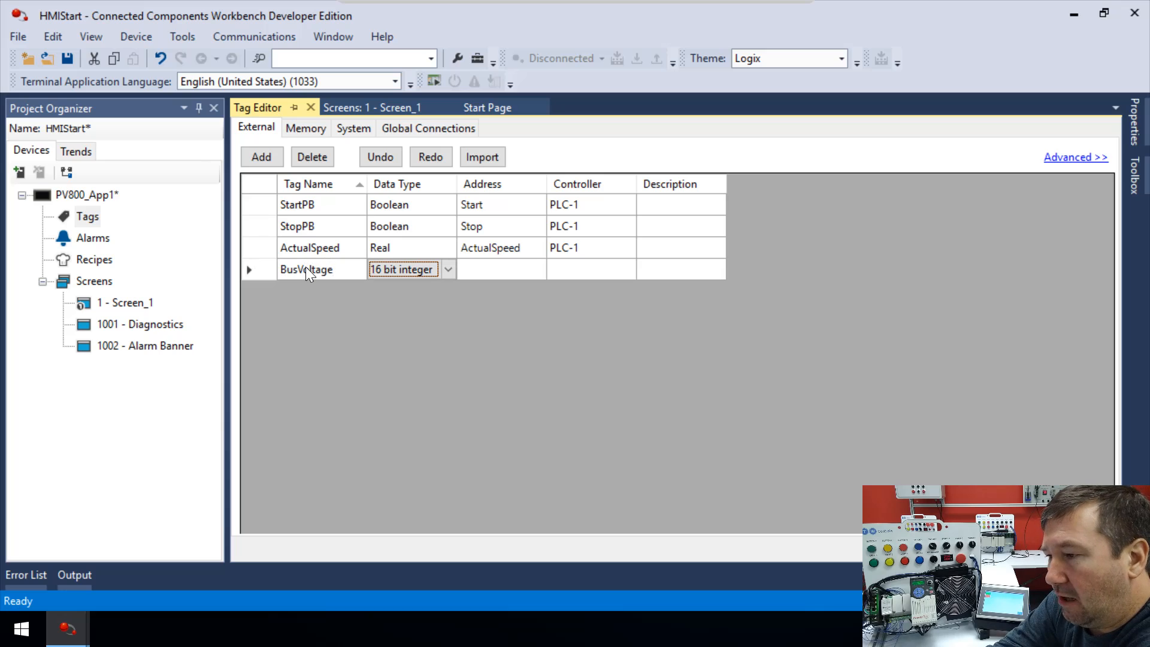
key(r)
key(Tab)
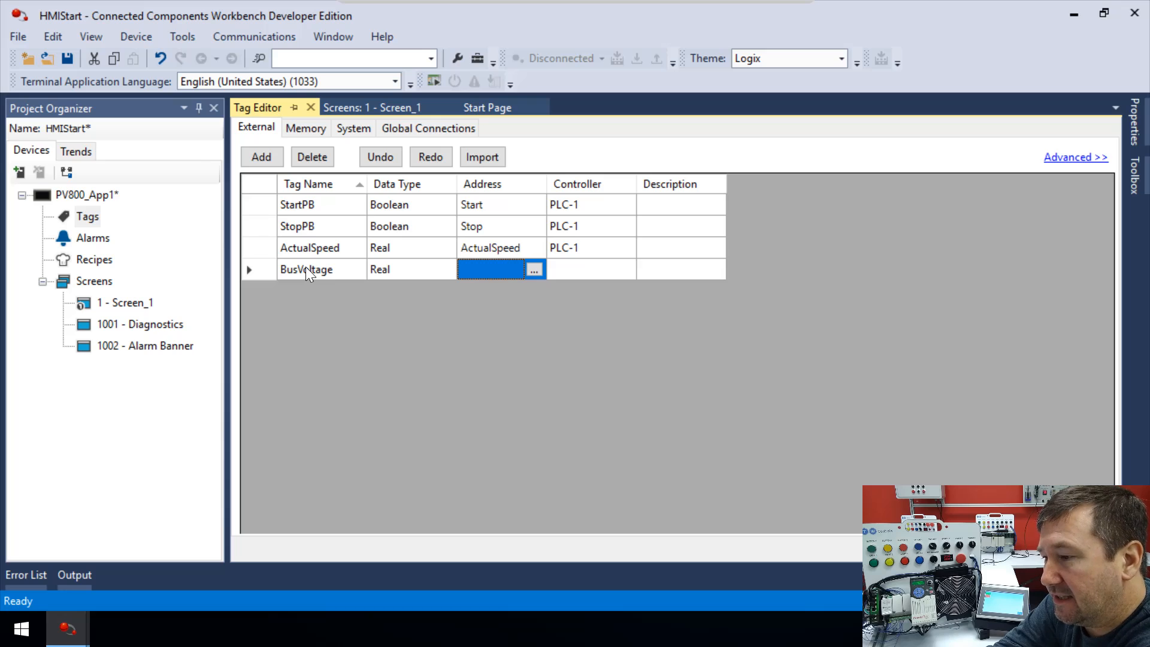
Set the BusVoltage tag's address to BusVoltage and its controller to PLC-1.
text(BusVoltage)
key(Tab)
text(p)
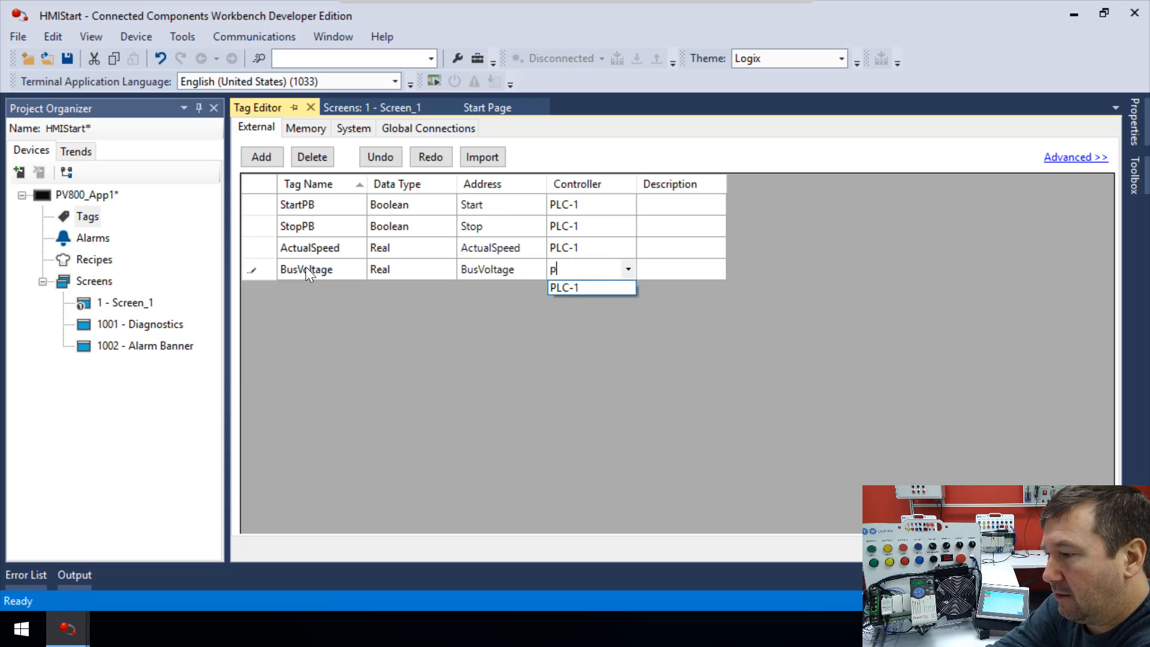
key(Down)
key(Return)
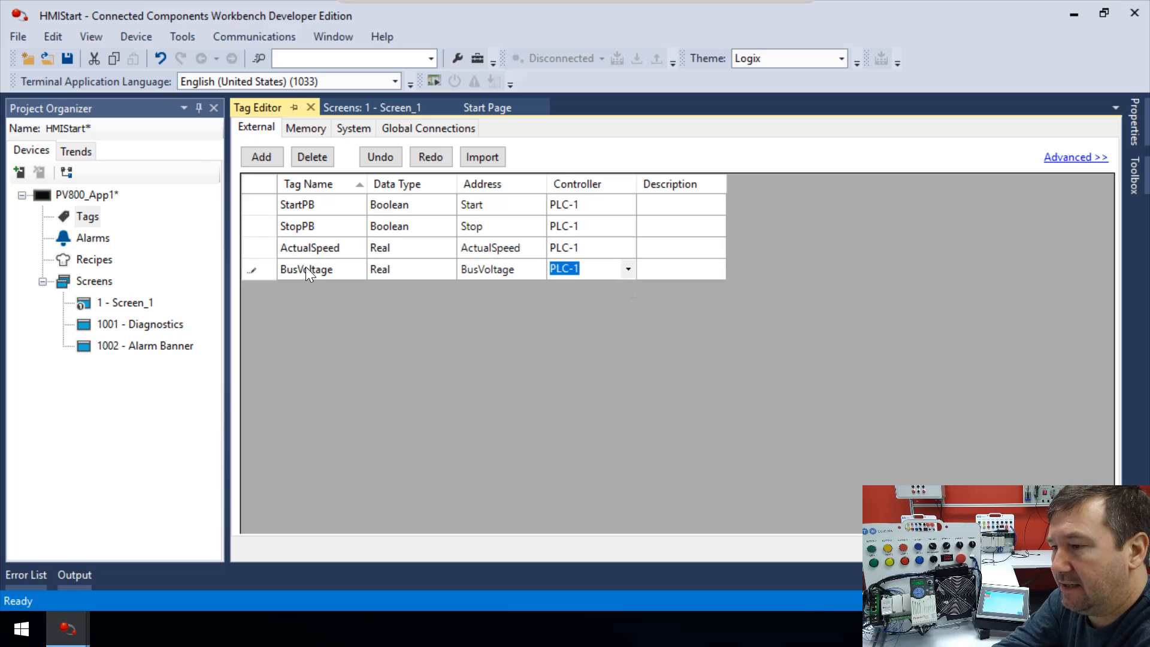
Add an external tag named MotorVoltage with the data type Real.
click(269, 159)
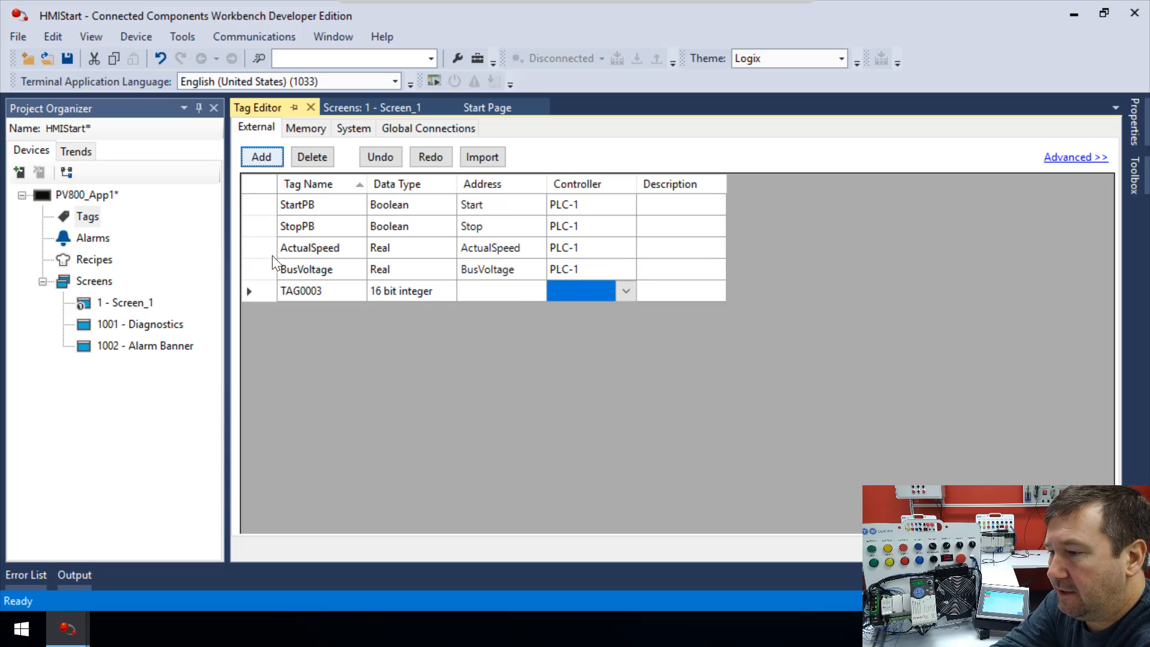
click(309, 295)
click(309, 295)
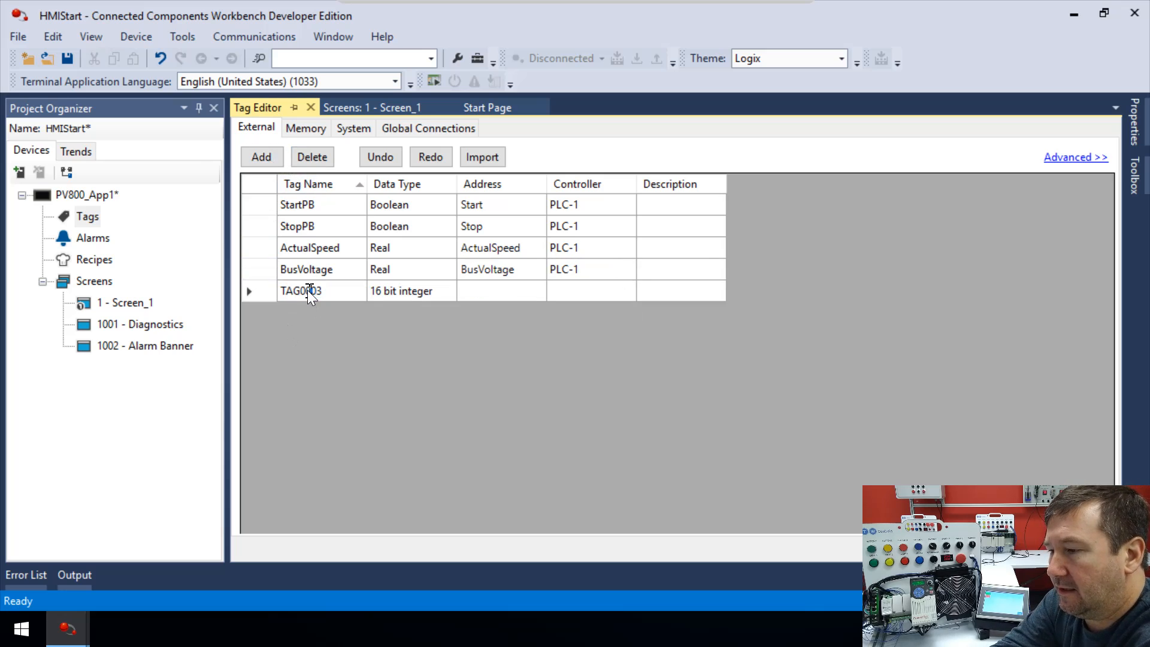
text(M)
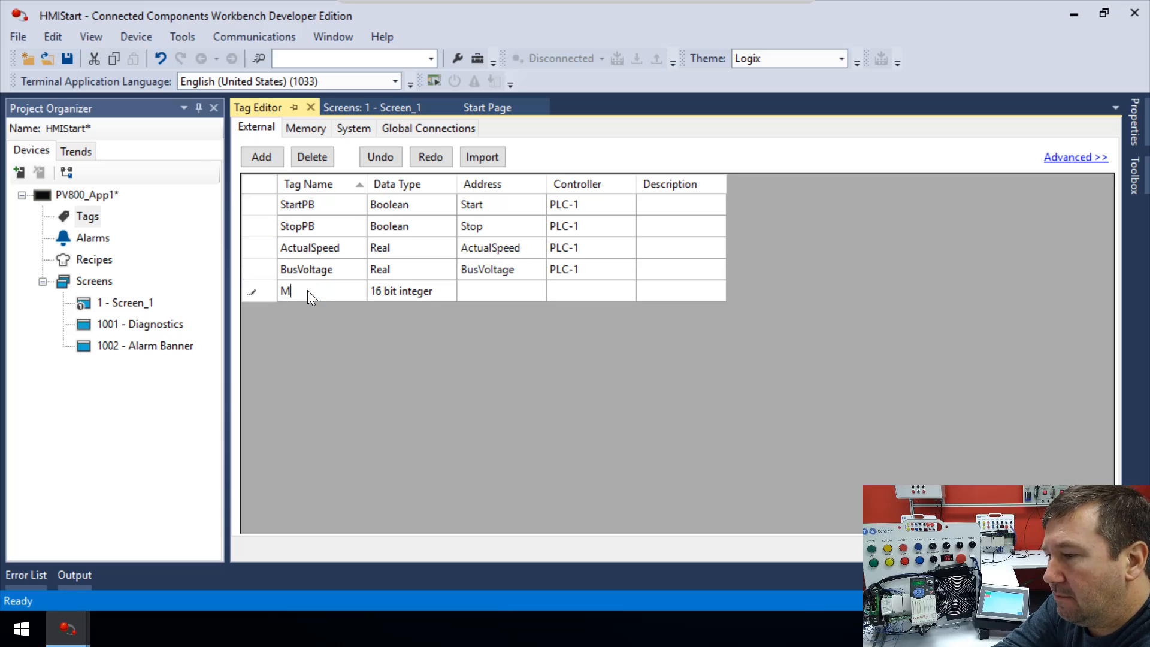
text(otorVoltage)
key(Tab)
key(r)
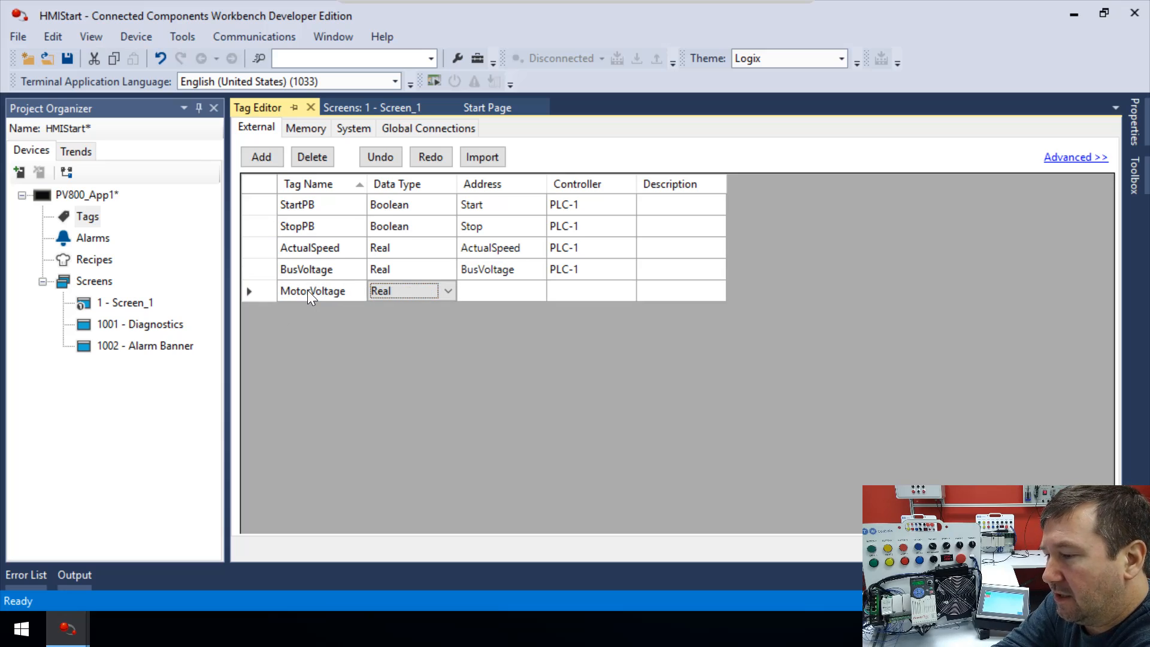
key(Tab)
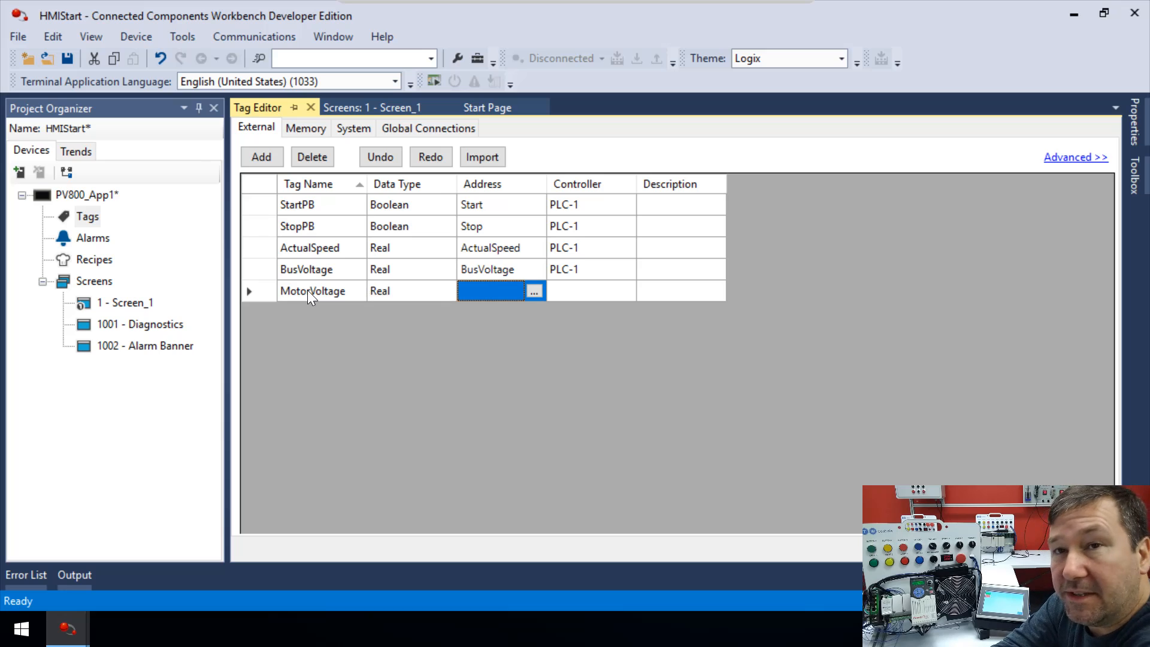
Set the MotorVoltage tag's address to MotorVoltage and its controller to PLC-1.
text(Mo)
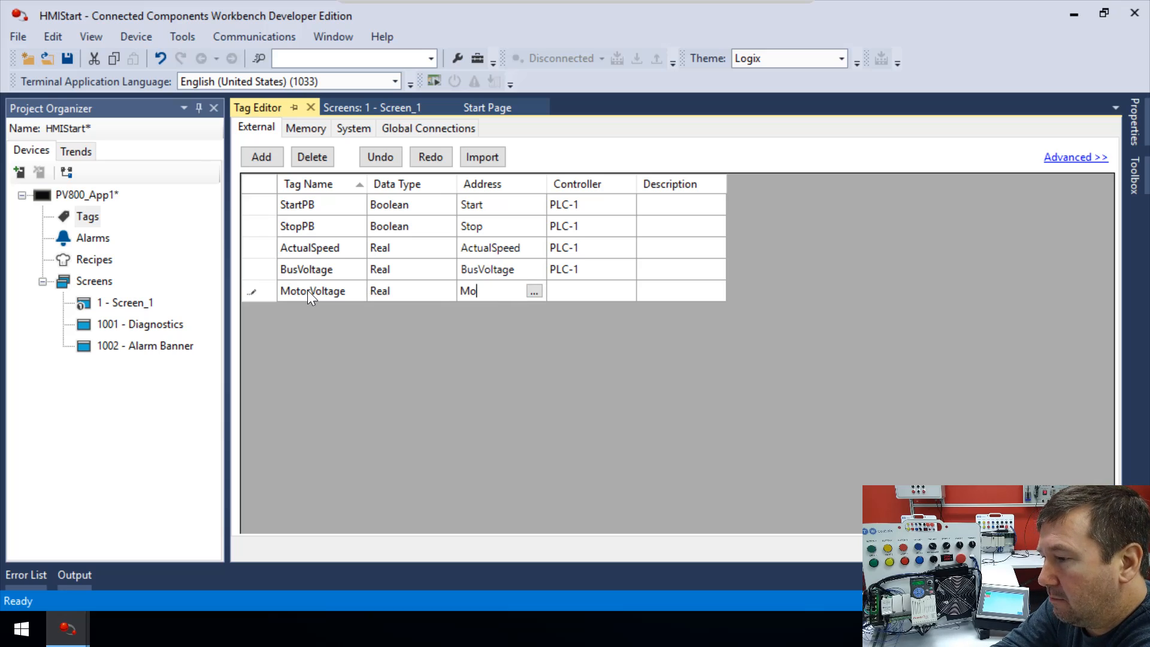
text(torVoltage)
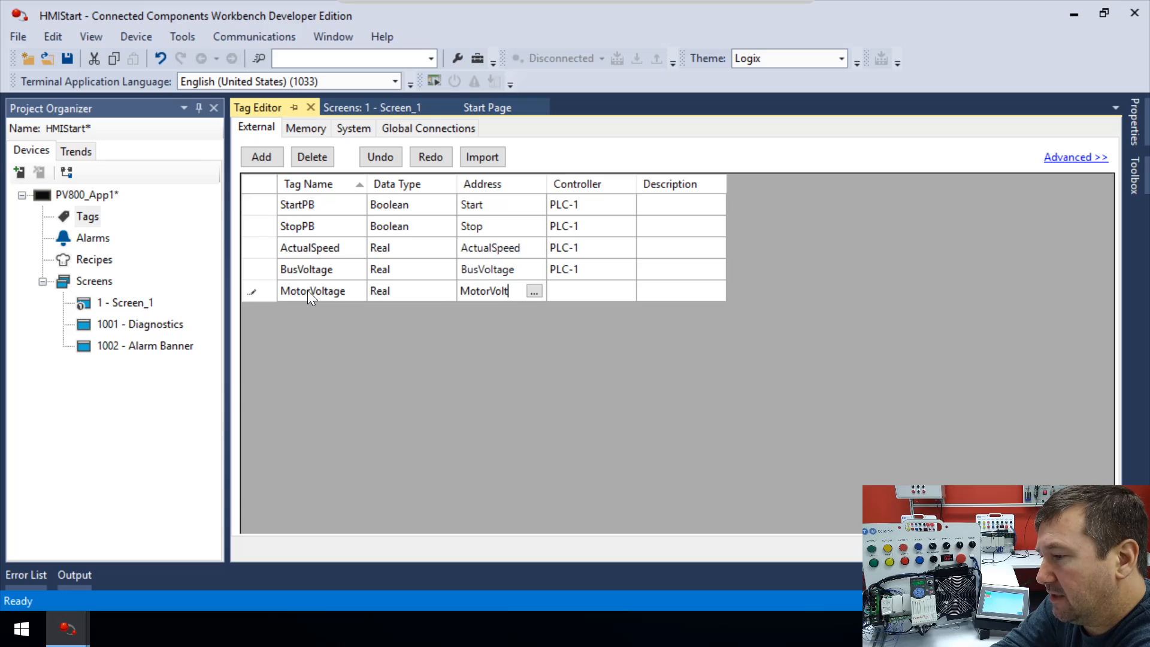
key(Tab)
text(p)
key(Return)
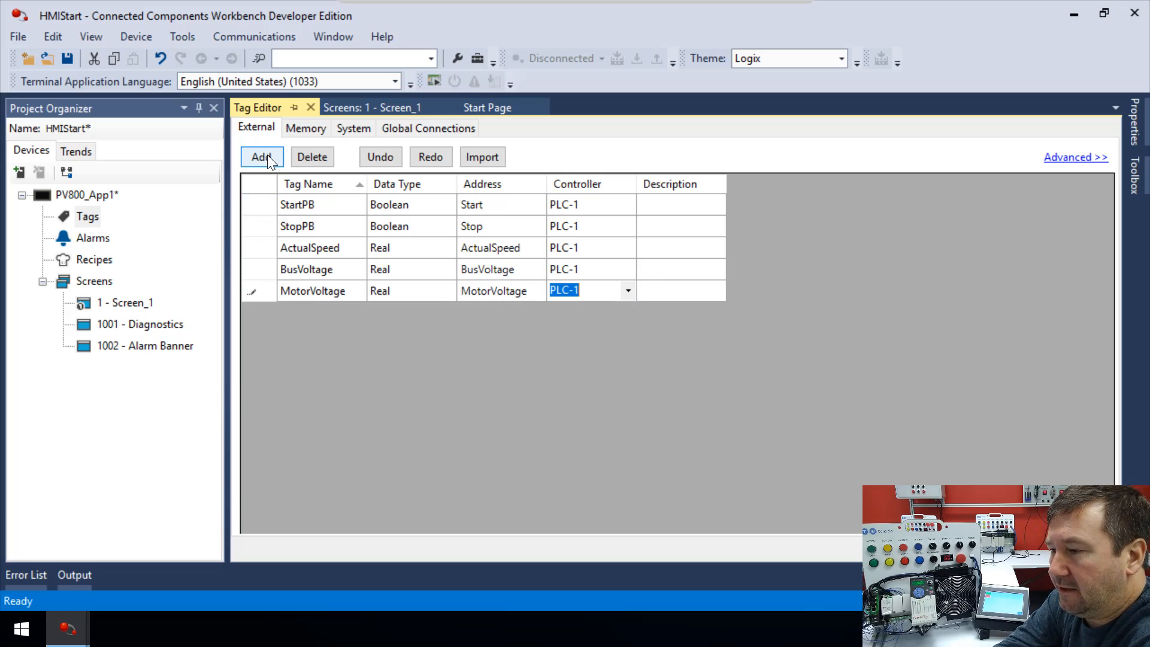
Add an external tag named MotorAmps with the data type Real.
click(267, 155)
click(304, 316)
click(303, 316)
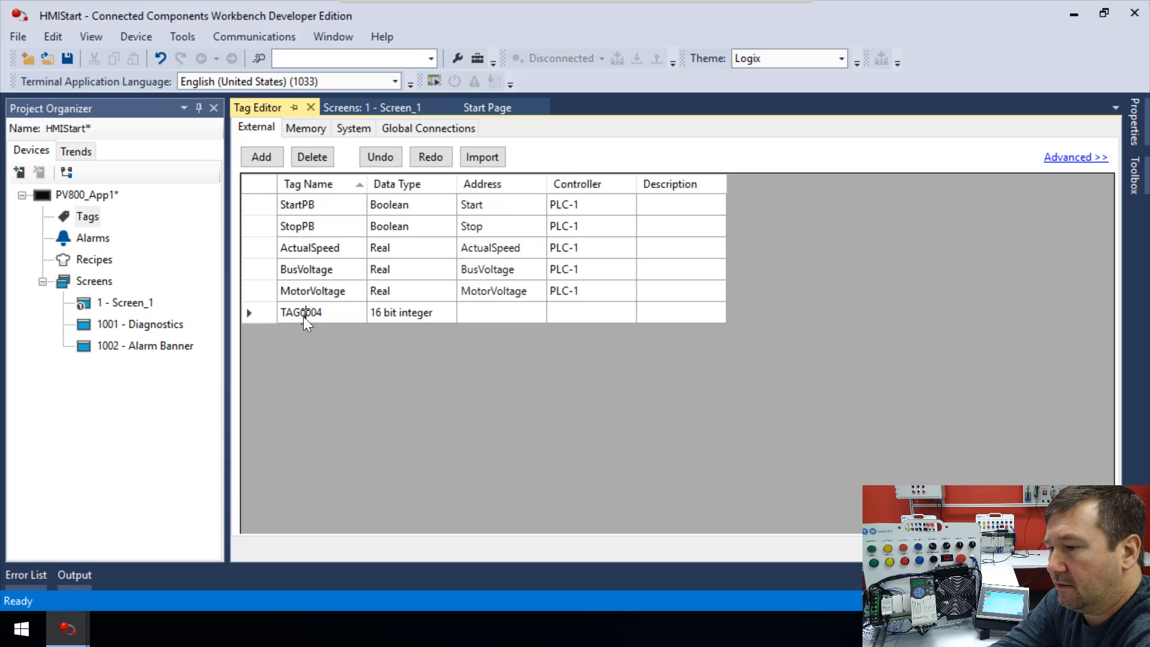
text(MotorAmps)
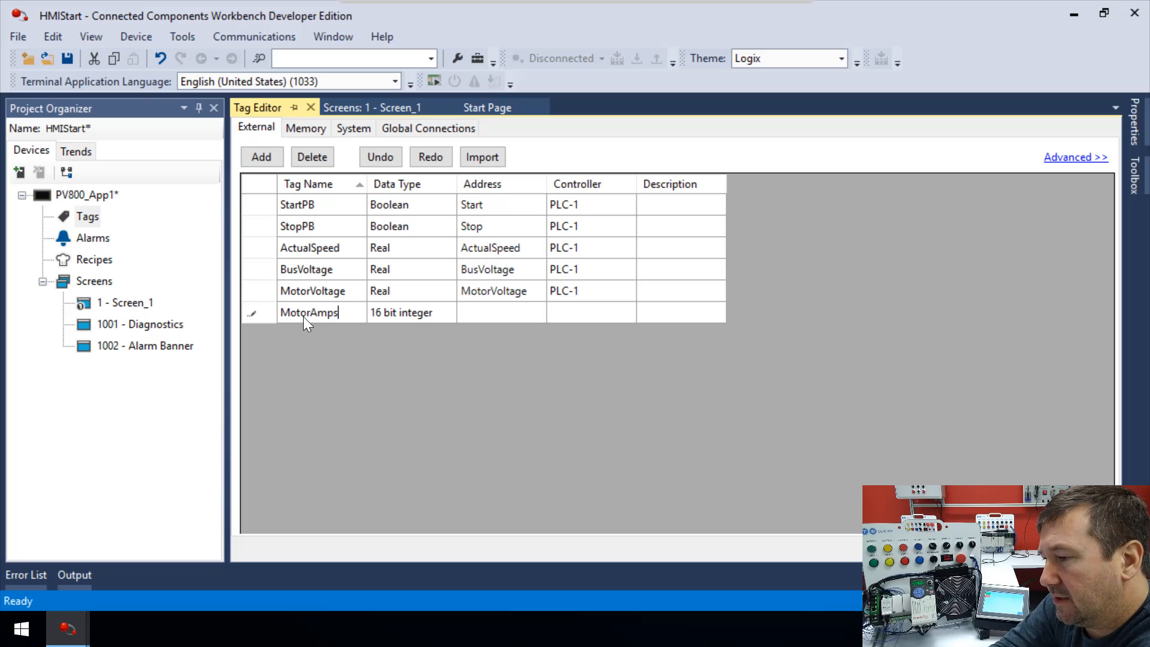
key(Tab)
text(r)
key(Tab)
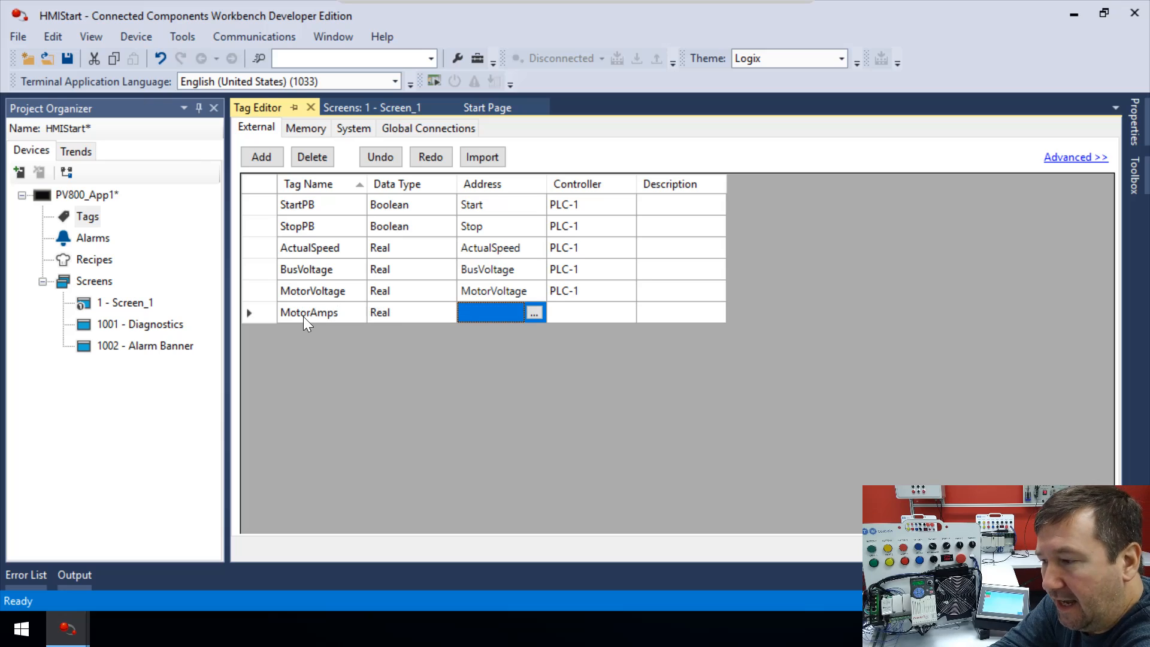
Set the MotorAmps tag's address to MotorAmps and its controller to PLC-1.
text(MotorAmps)
key(Tab)
text(p)
key(Return)
key(Return)
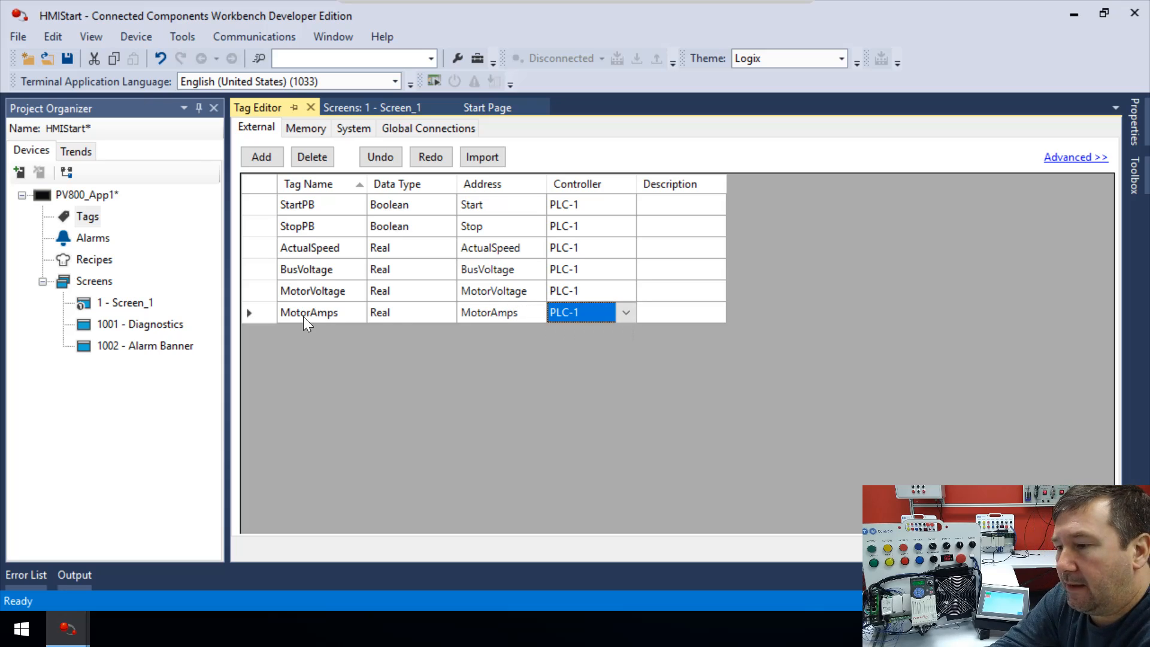
Open Screen_1 and place a new text object below the speed gauge.
double_click(107, 304)
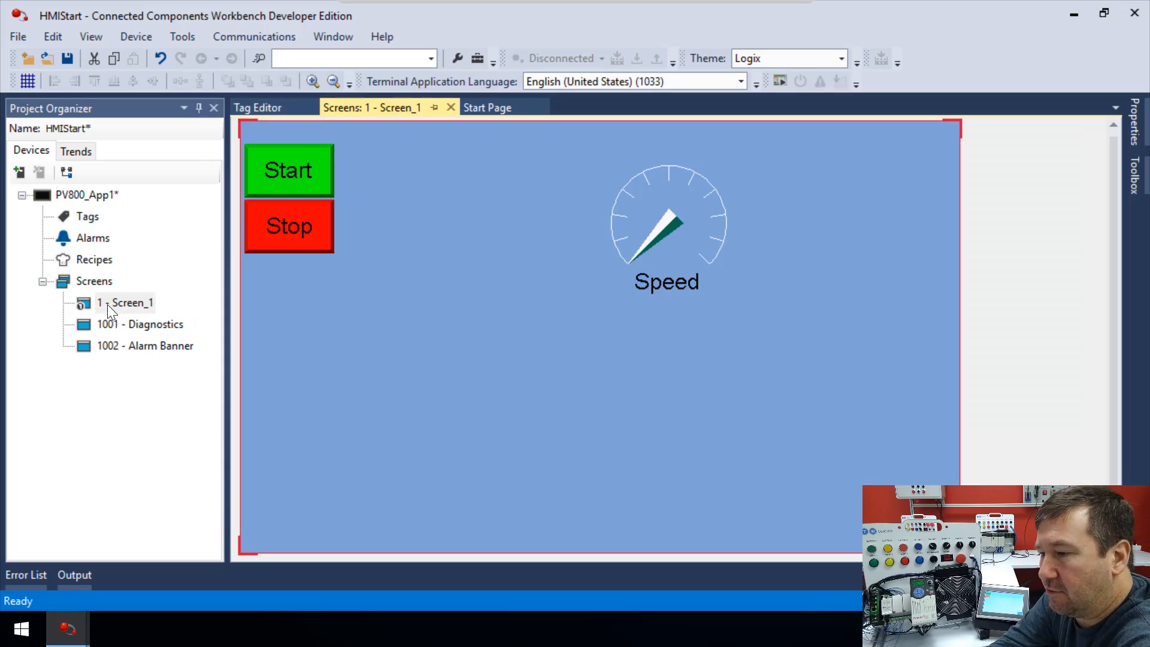
click(1131, 179)
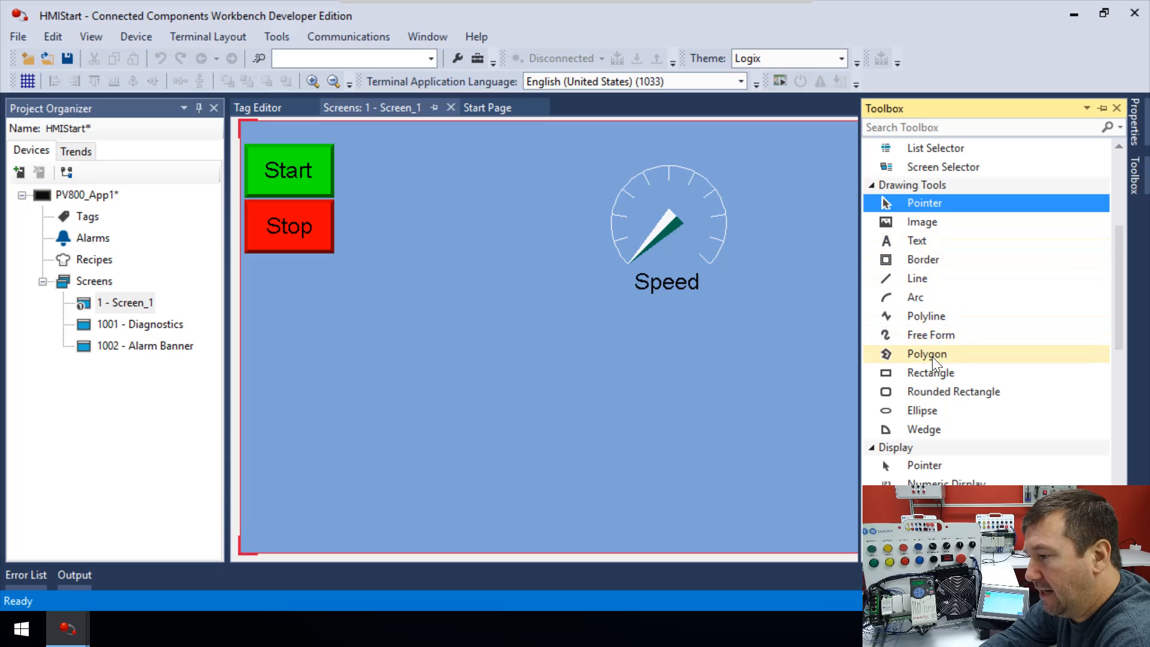
drag(930, 372, 664, 353)
click(666, 285)
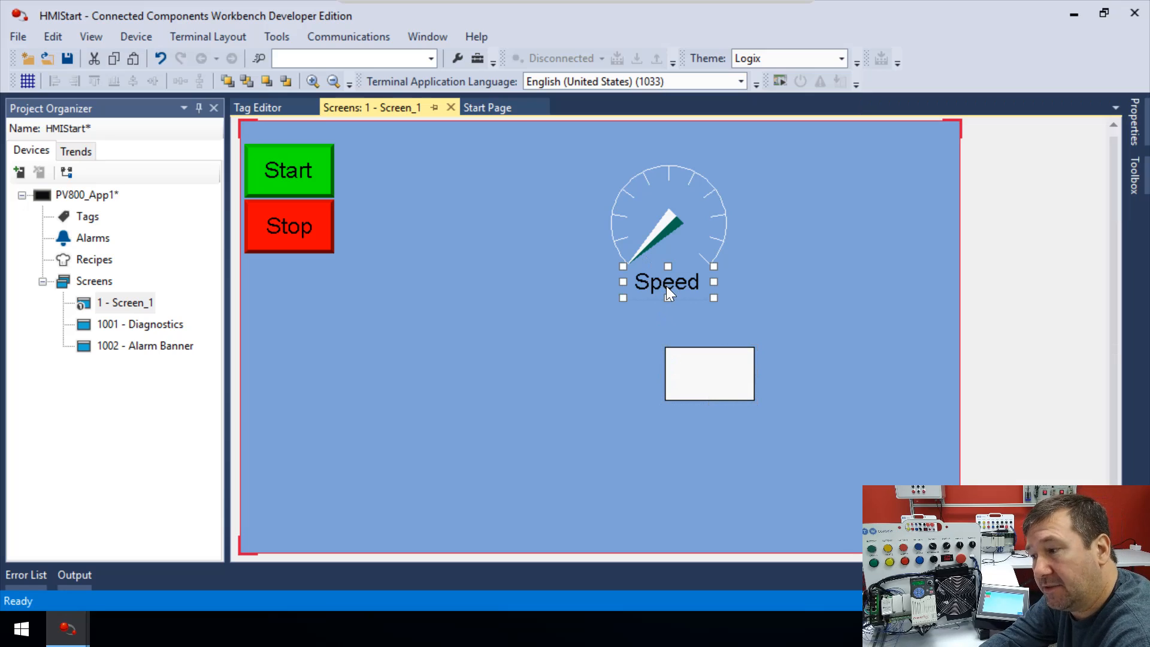
Begin the new text object's content with "Bus " and insert a number variable that uses the BusVoltage tag.
double_click(730, 386)
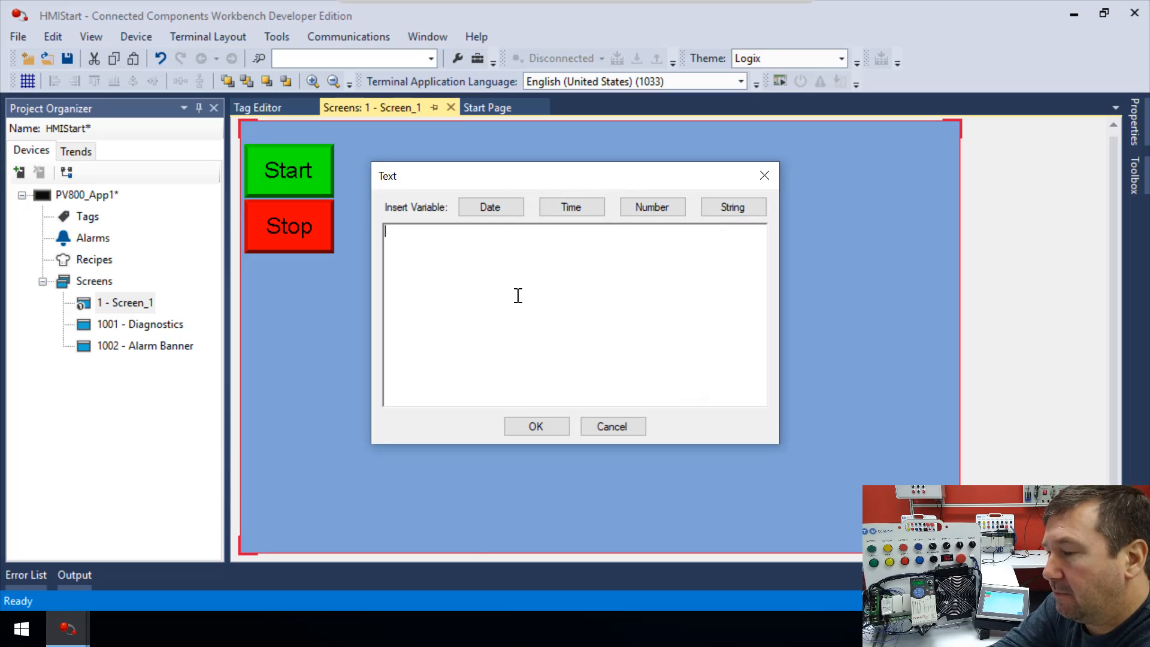
text(Bus)
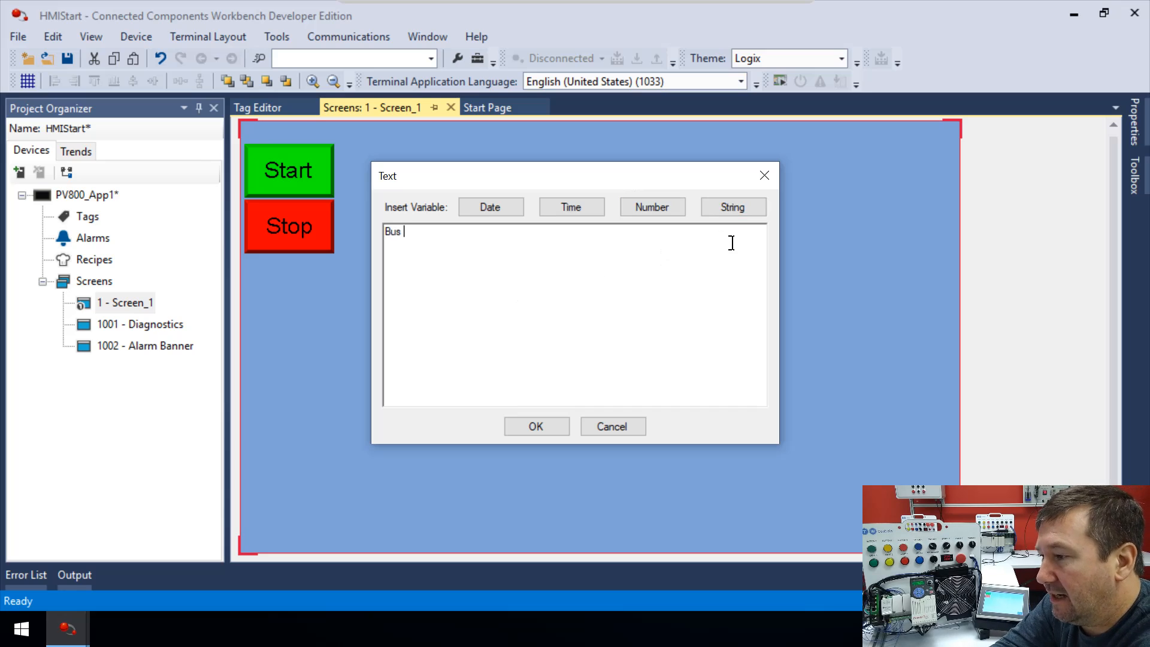
click(642, 203)
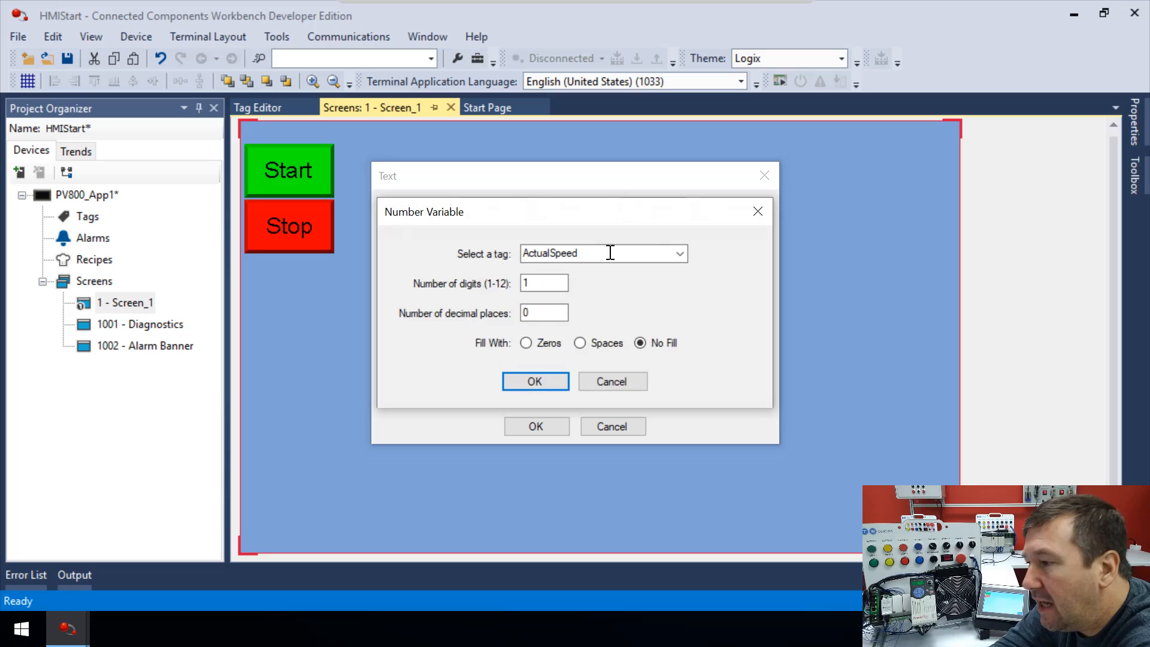
click(681, 253)
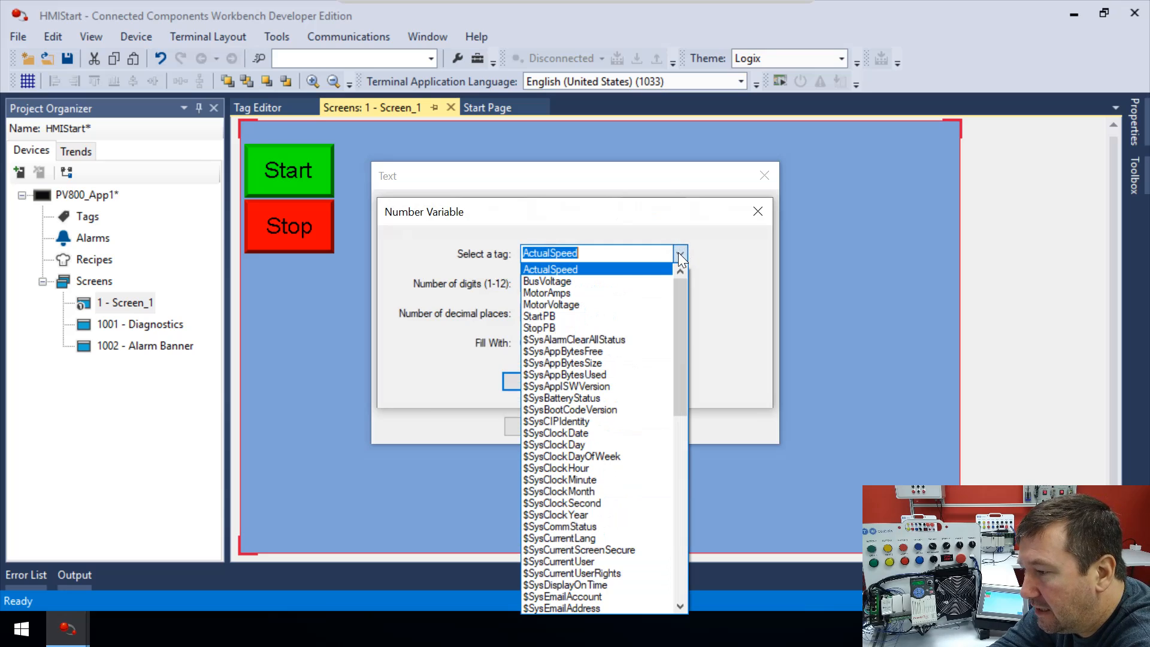
click(592, 282)
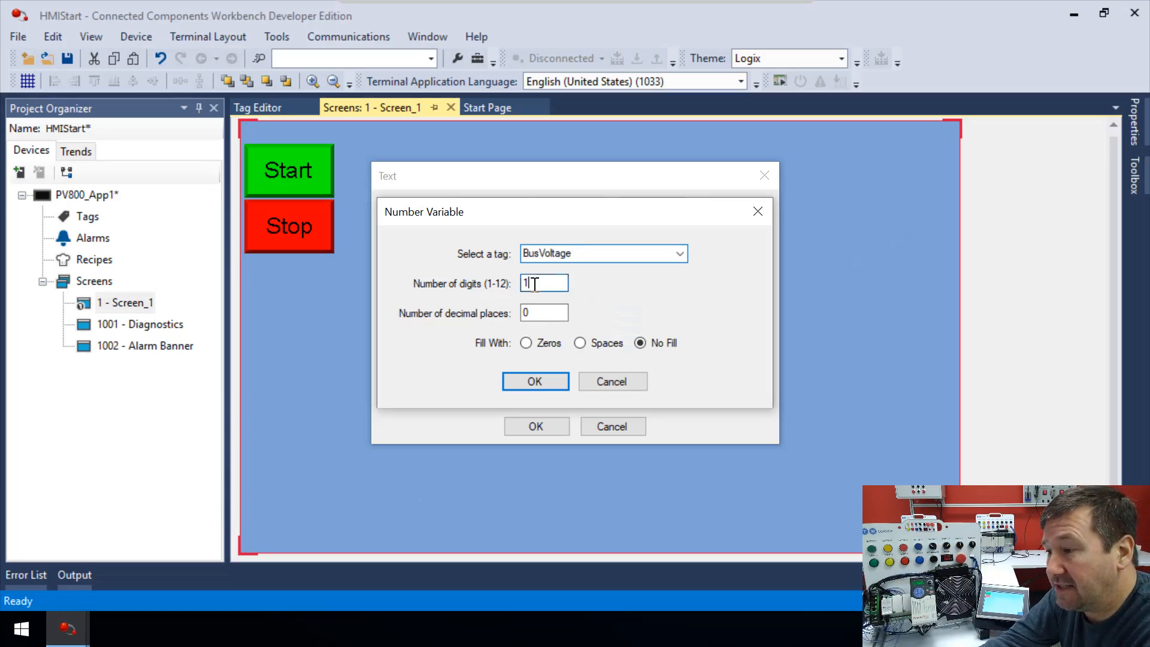
Give the BusVoltage number variable 4 digits and 1 decimal place, and add it to the text.
double_click(535, 283)
text(4)
key(Tab)
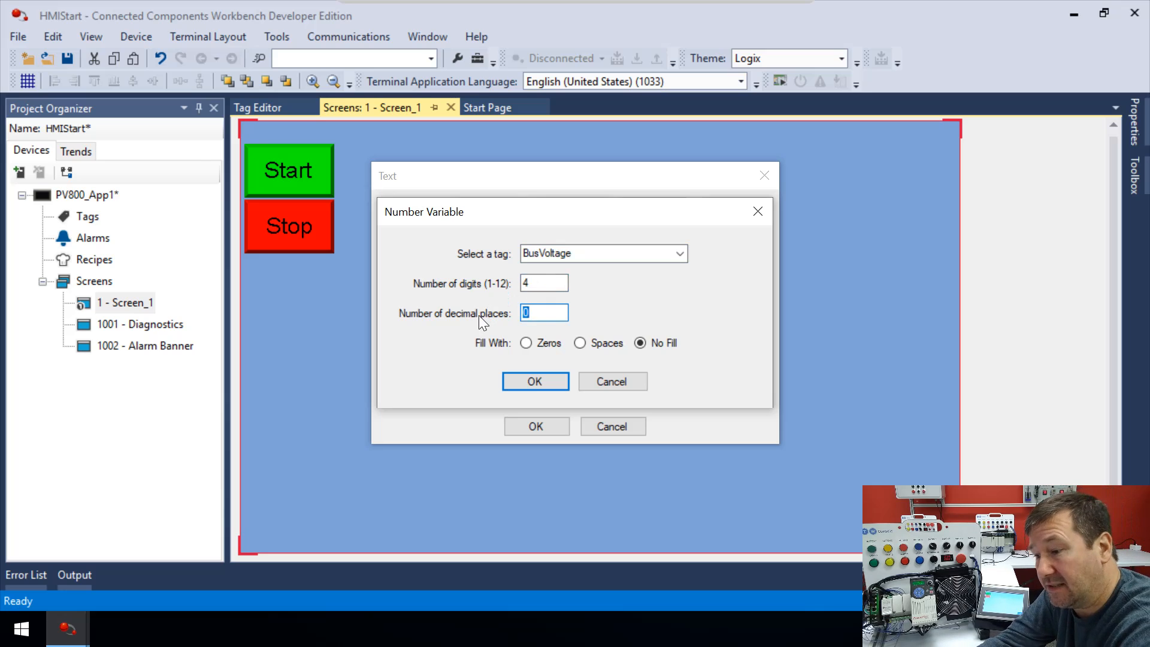
text(1)
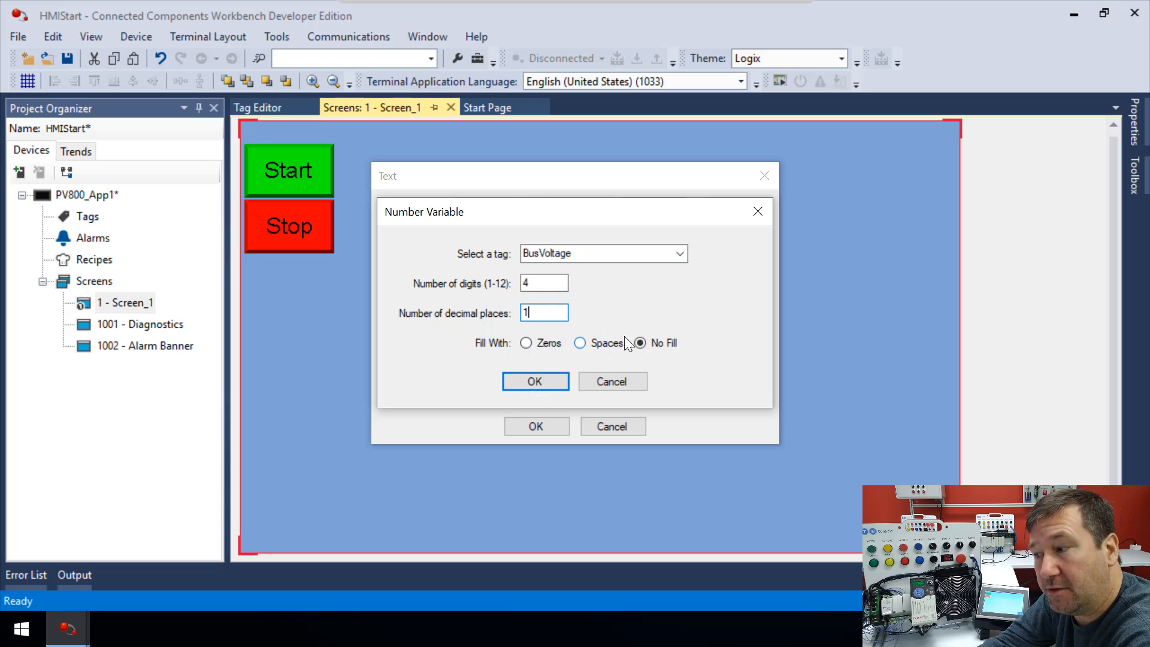
click(533, 381)
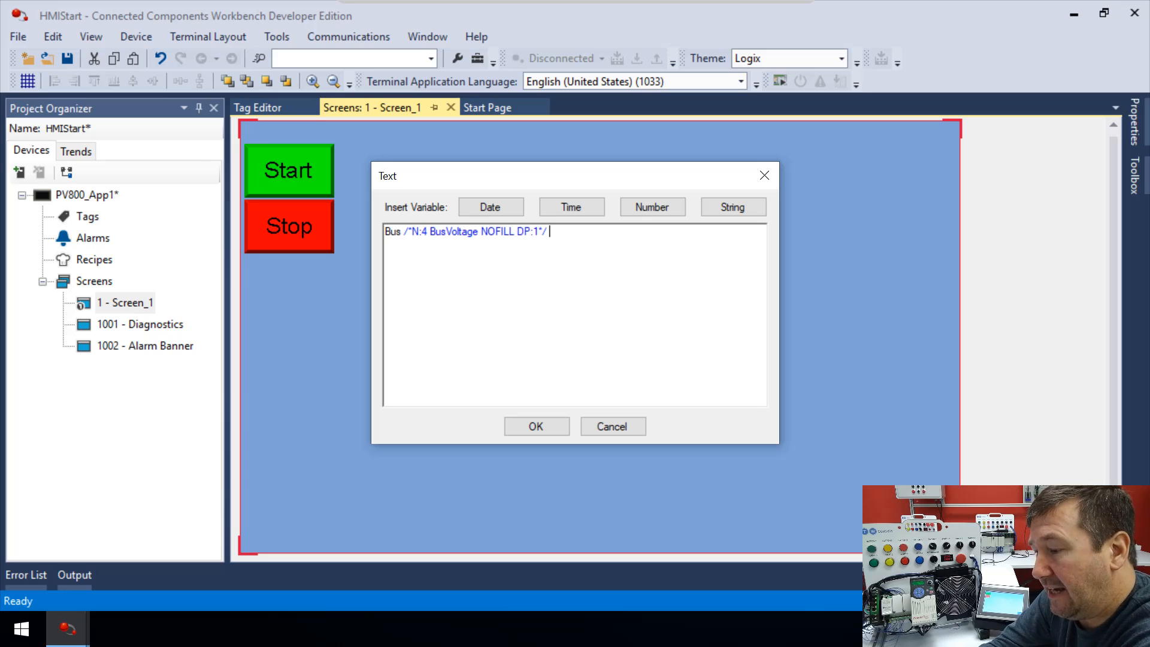
Append the unit VDC after the variable and widen the text object to about 209 so it fits on one line.
text(VDC)
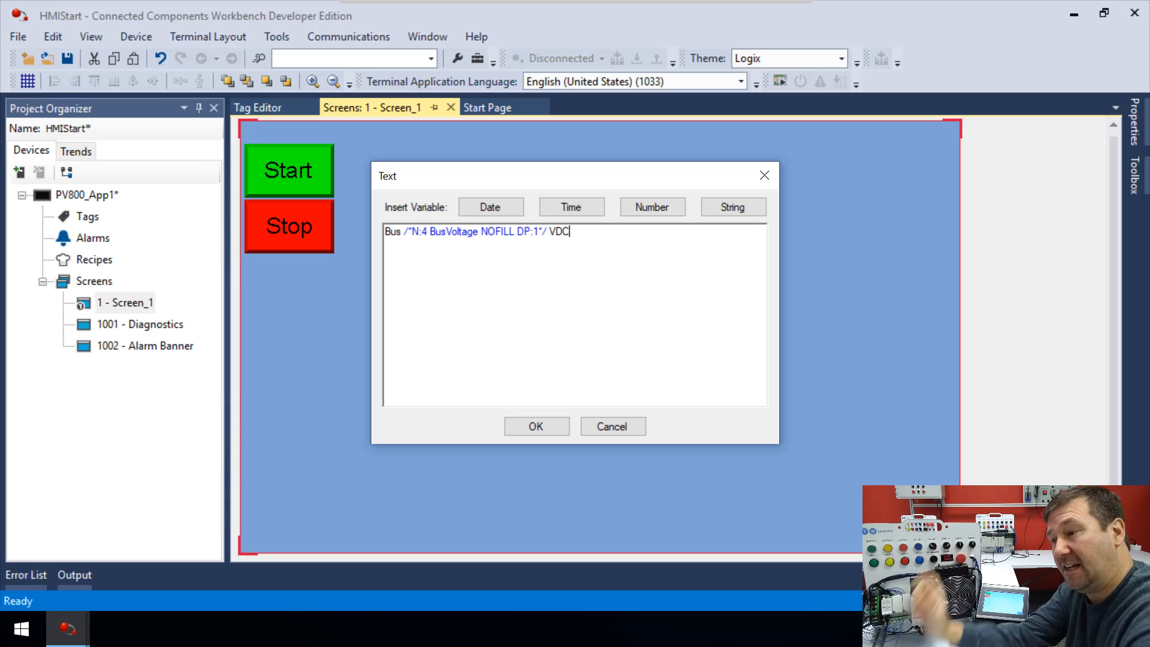
click(535, 432)
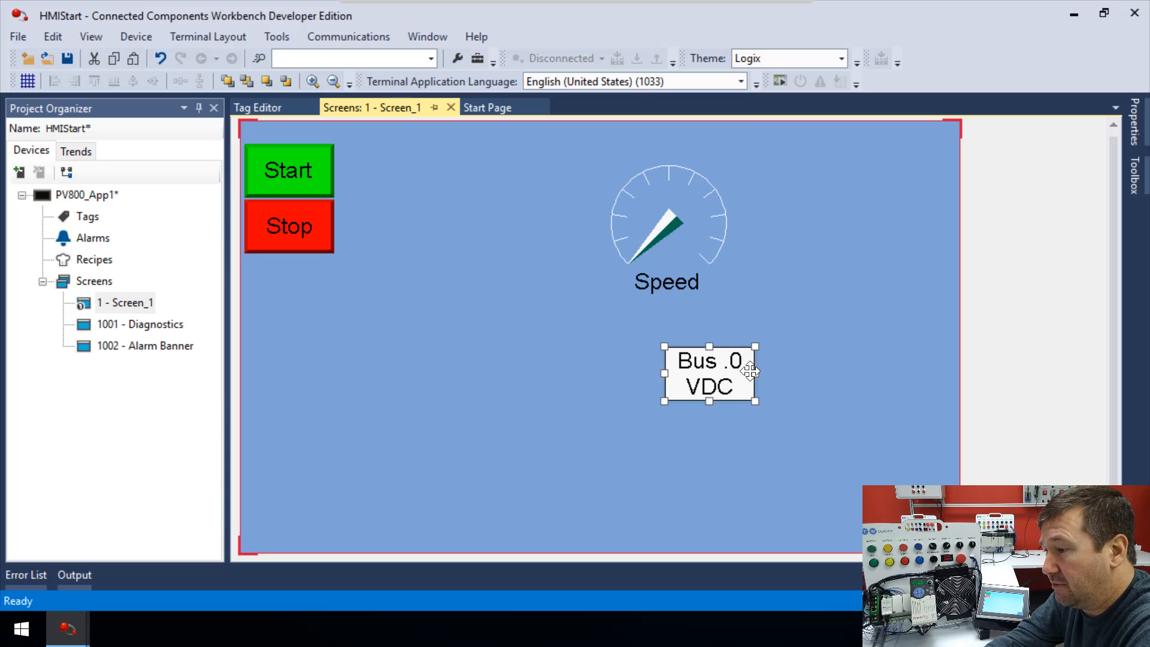
drag(754, 373, 850, 363)
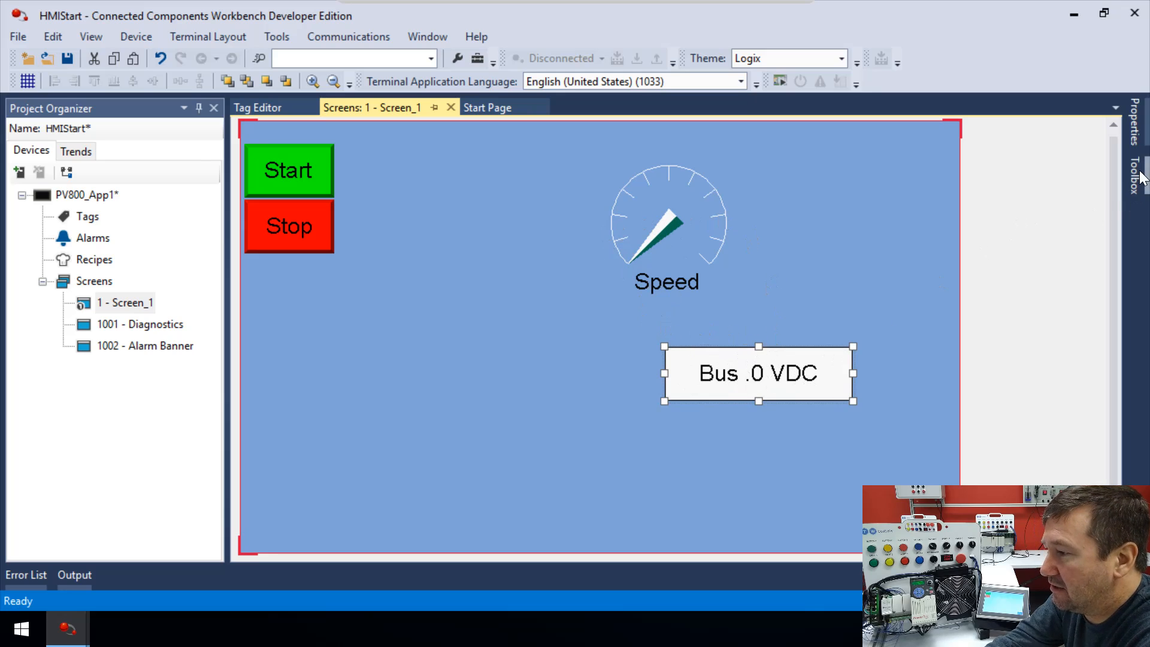
Set the bus voltage text's background color to the screen's blue, #7DA2D6.
click(1135, 119)
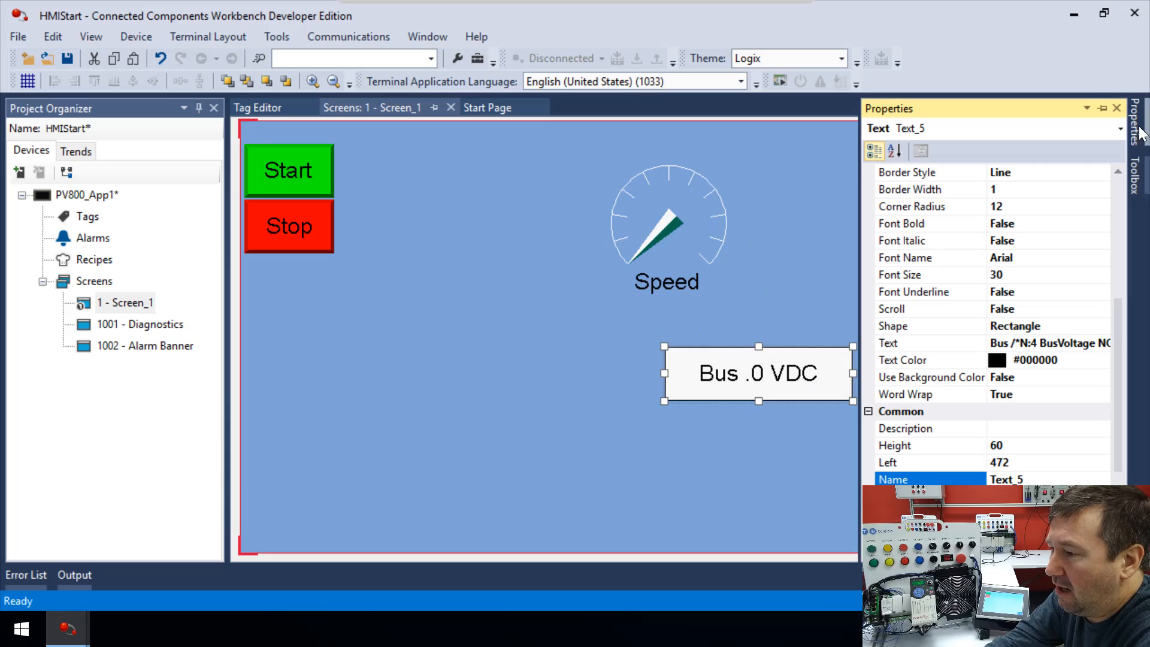
scroll(1030, 186, up, 4)
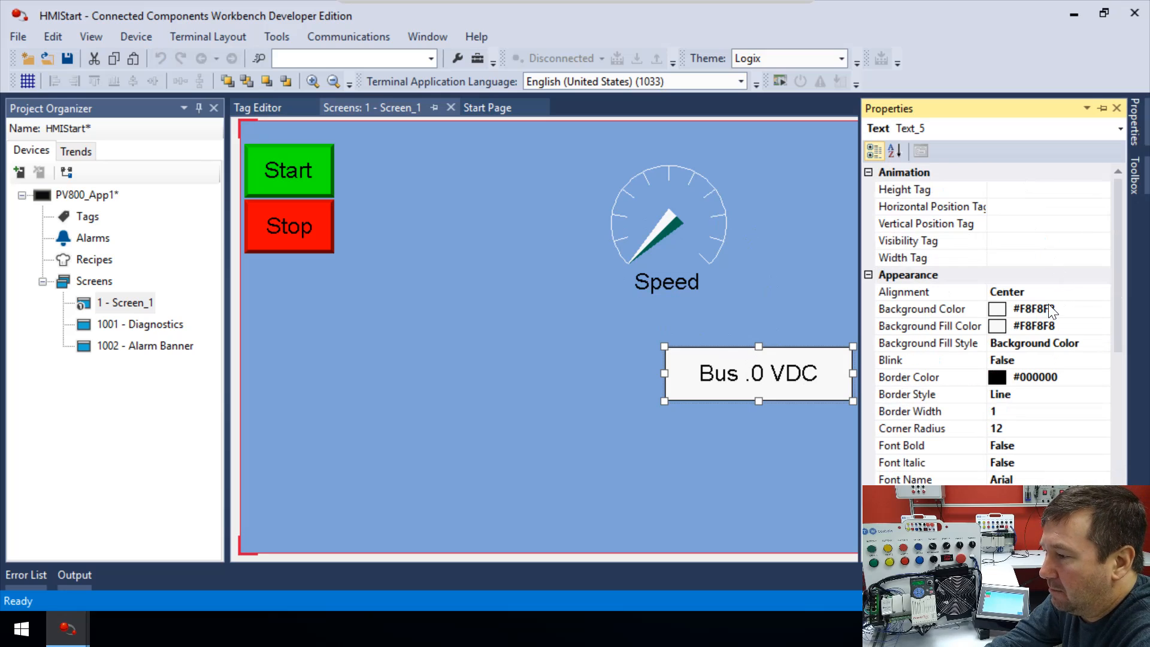
click(1105, 307)
click(1105, 307)
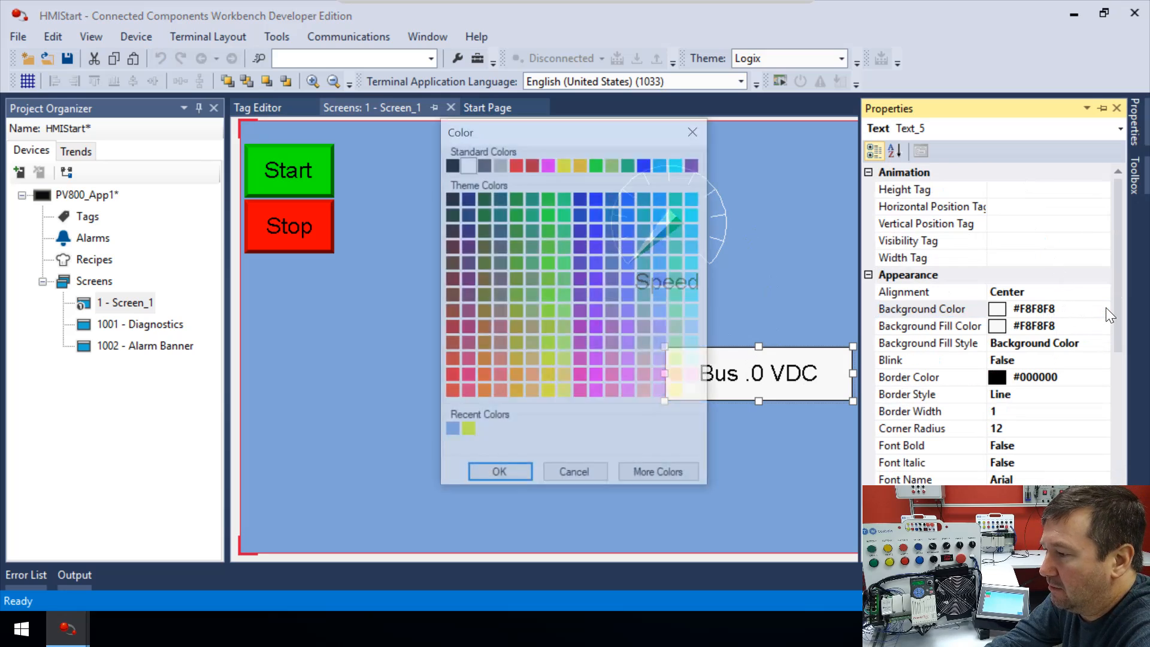
double_click(452, 432)
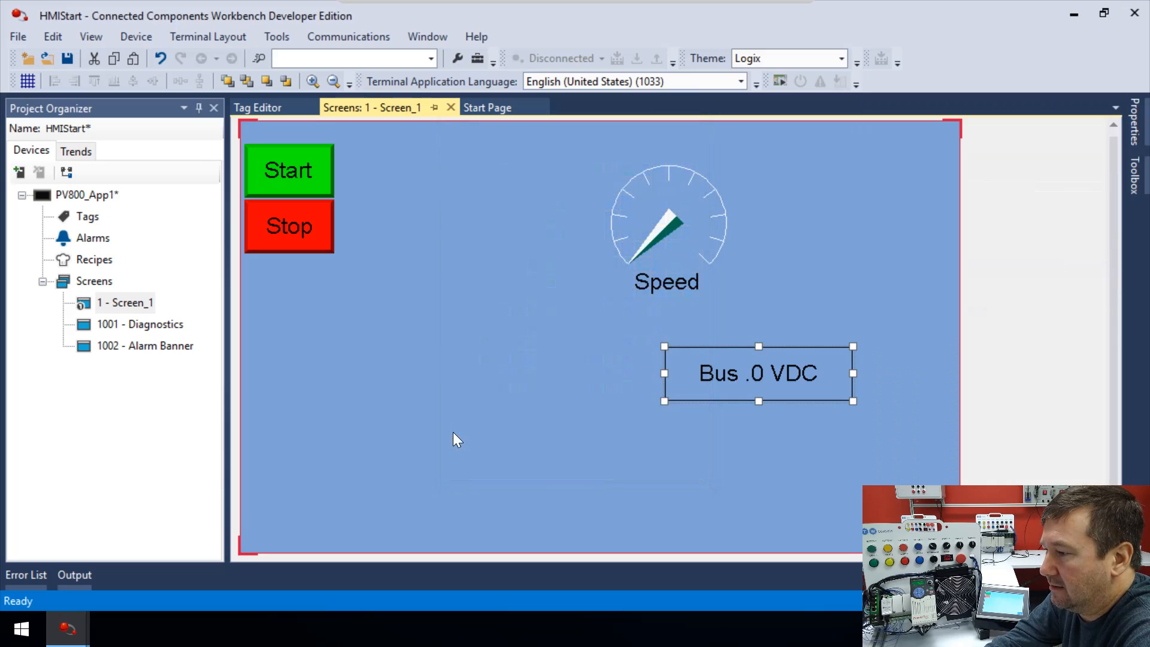
Set the bus voltage text's border style to None.
click(1132, 126)
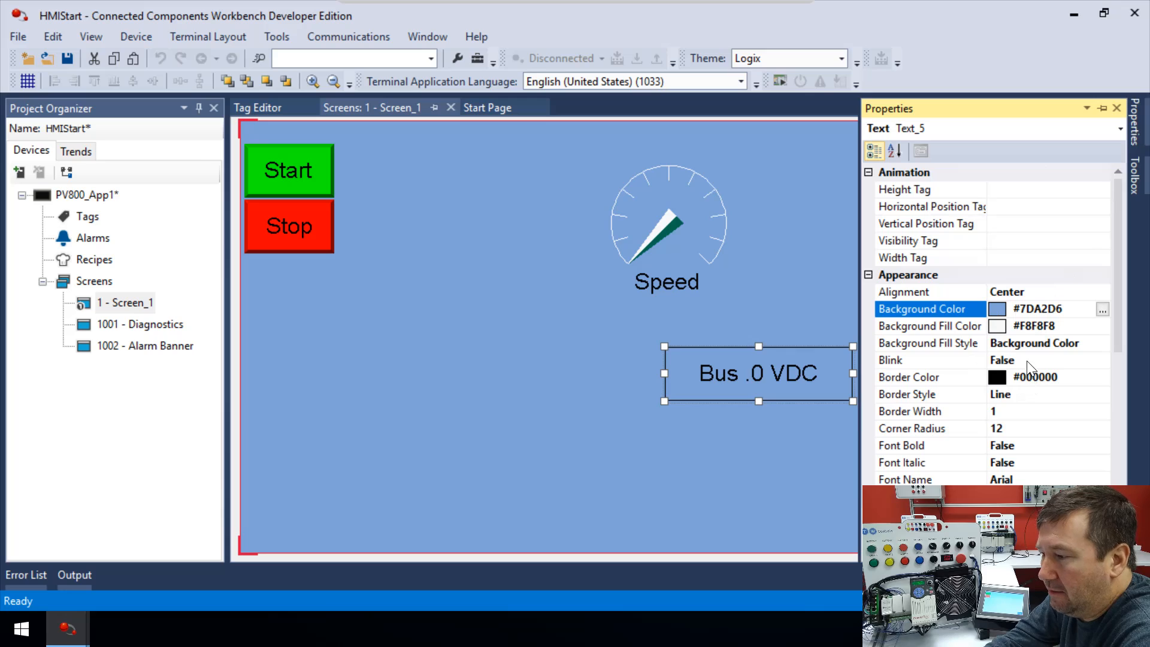
click(1035, 394)
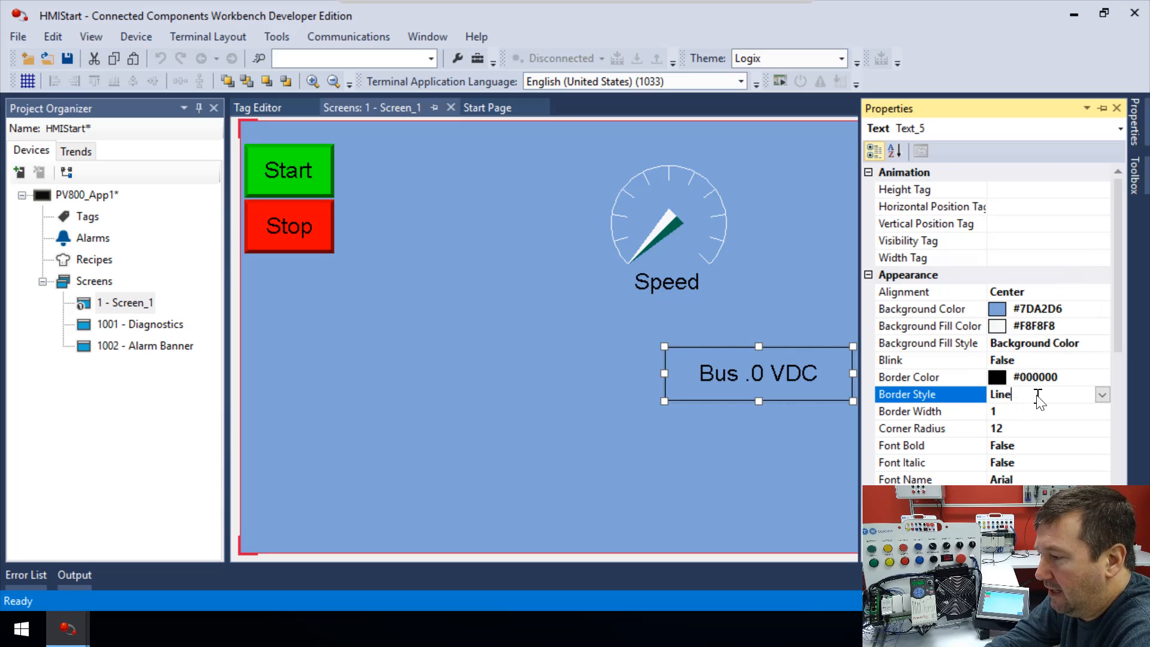
click(1103, 394)
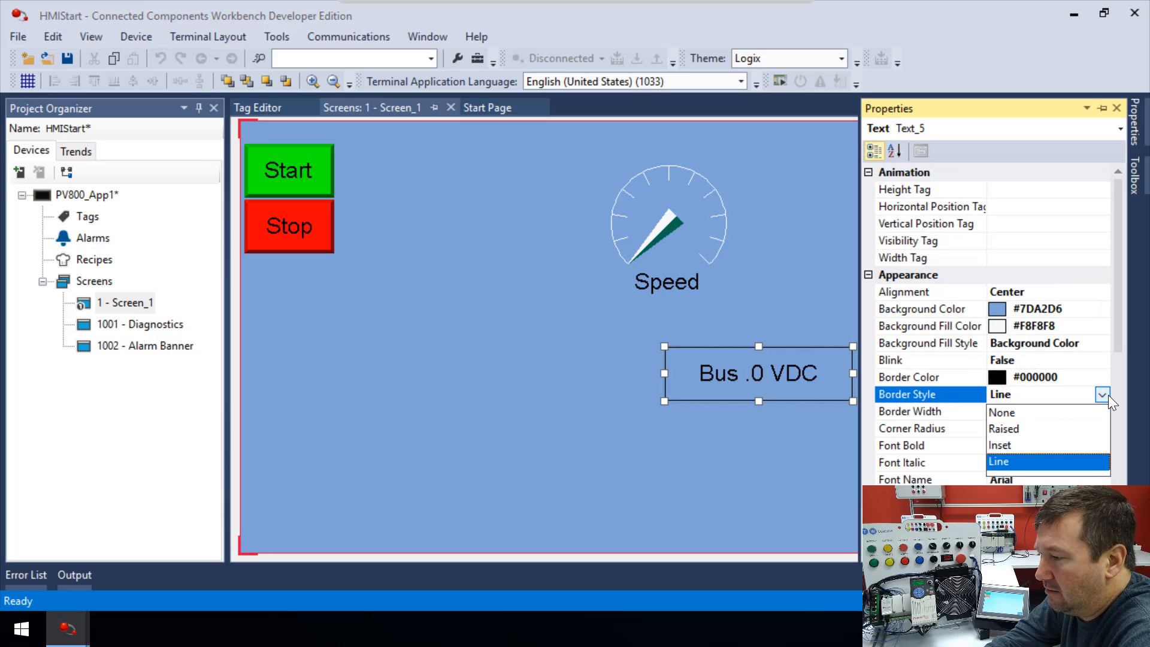
click(1018, 415)
click(1091, 344)
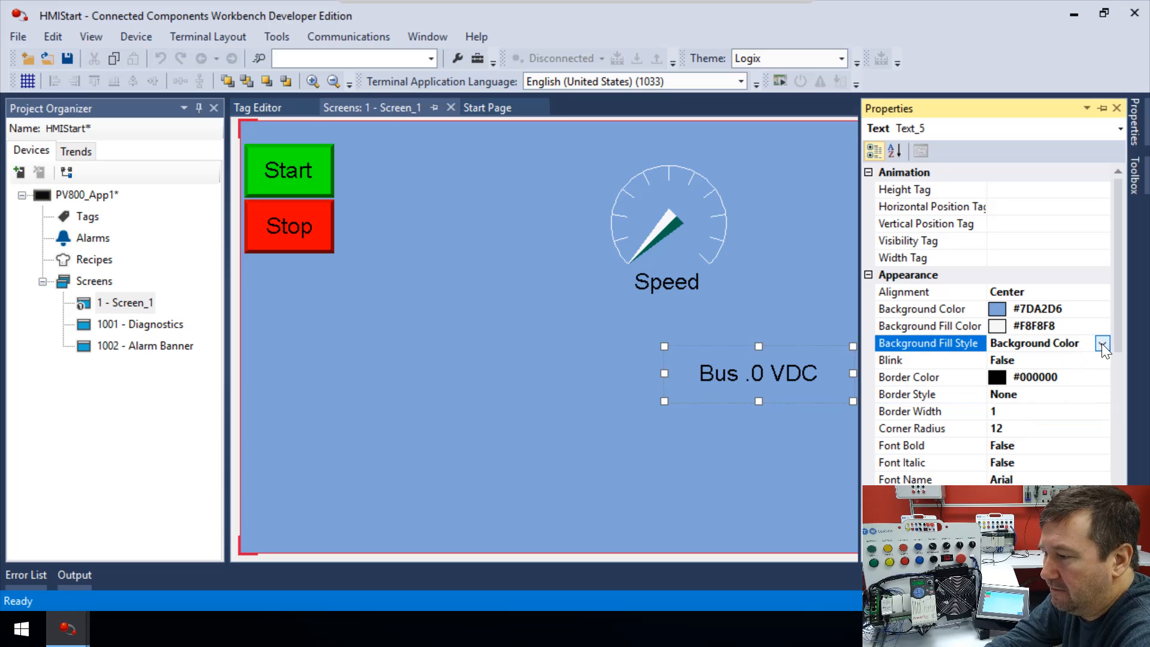
click(1101, 343)
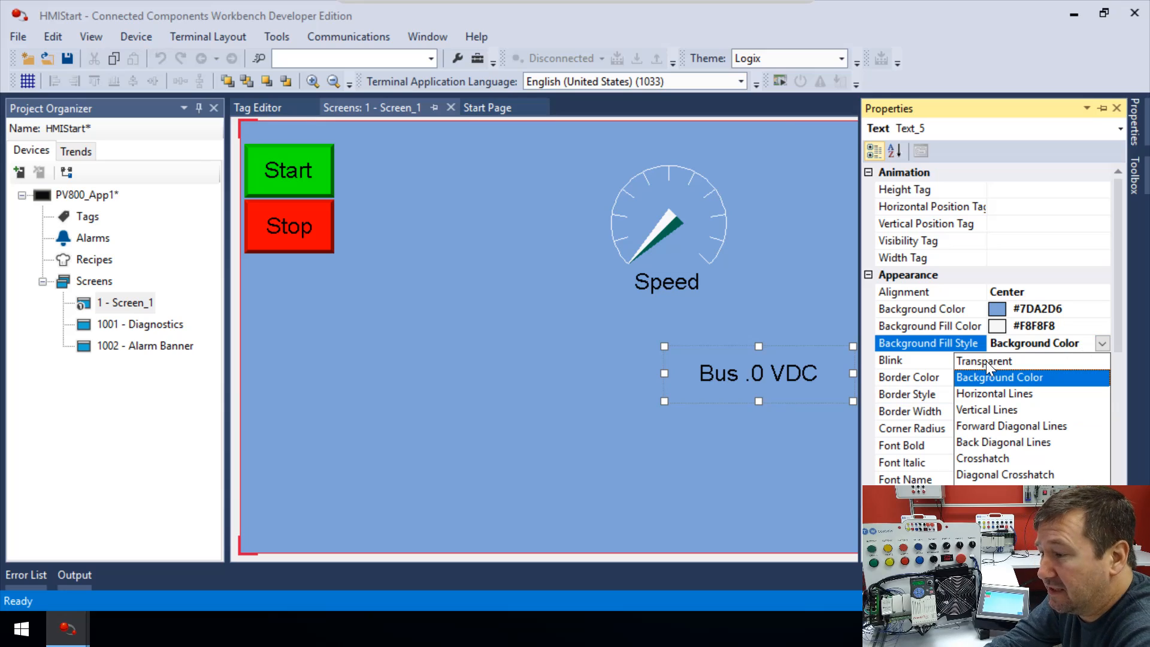
click(767, 325)
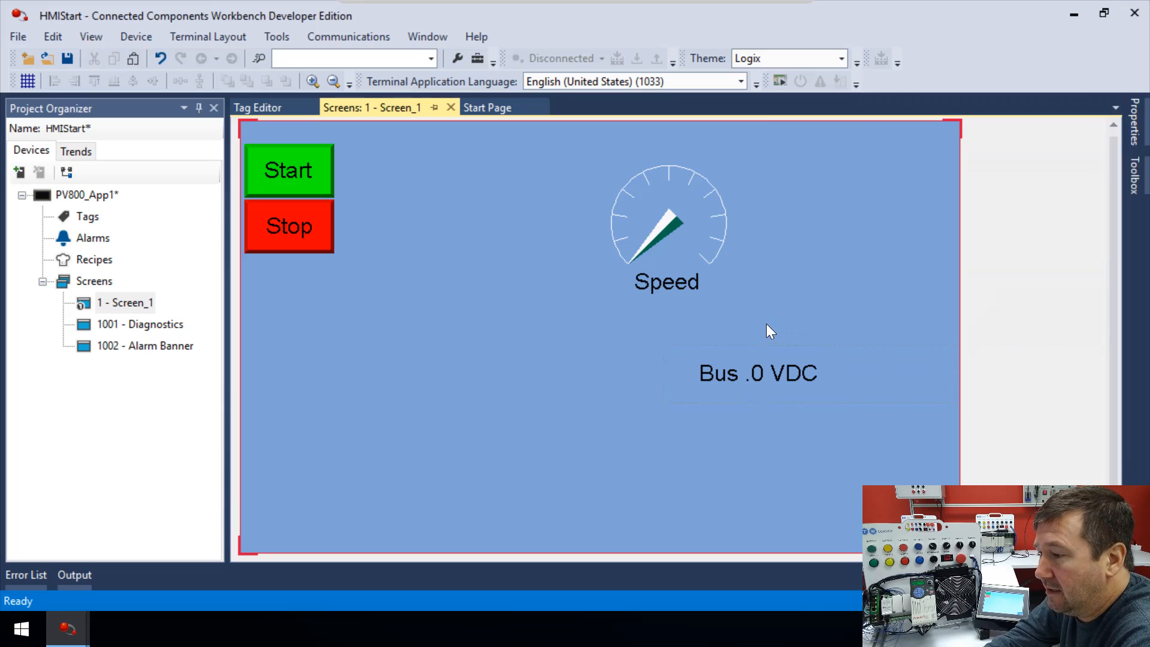
Move the bus voltage text to the right of the gauge, about left 574 and top 34, and align its content middle-left.
drag(720, 365, 811, 203)
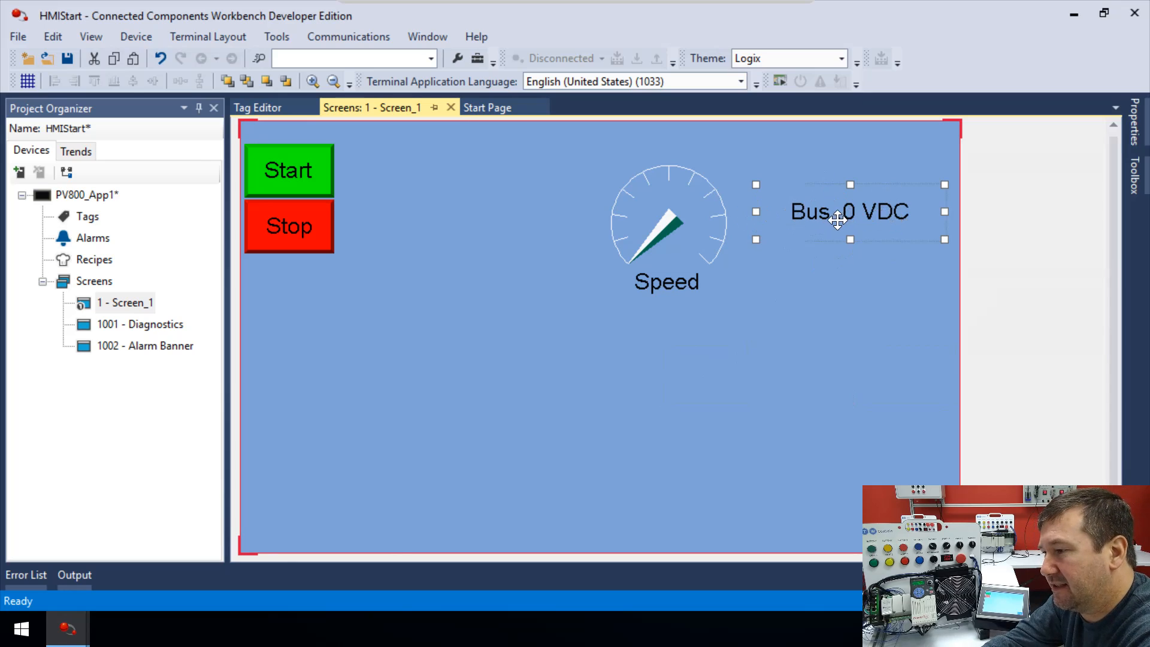
drag(832, 214, 832, 181)
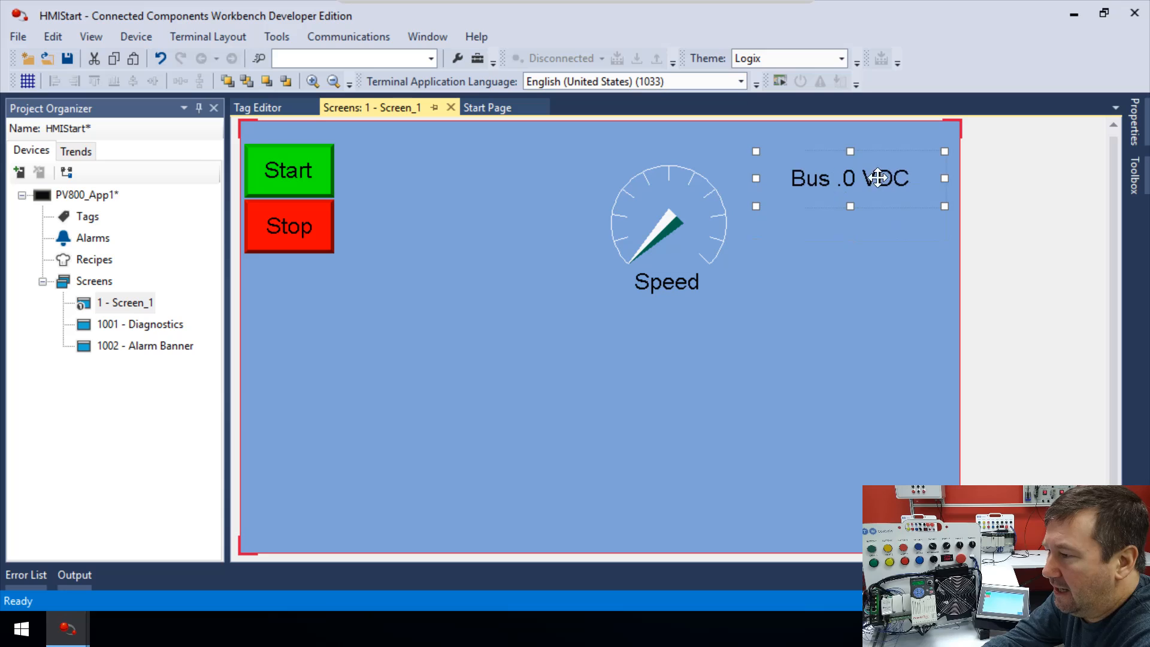
click(1134, 123)
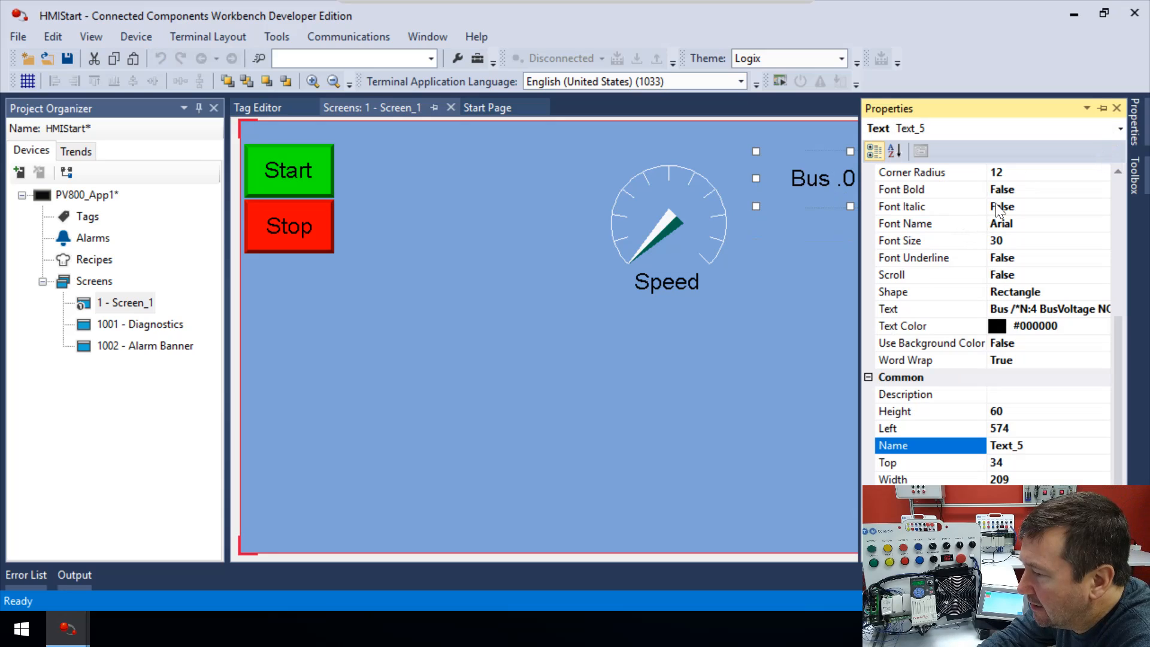
scroll(1000, 213, up, 5)
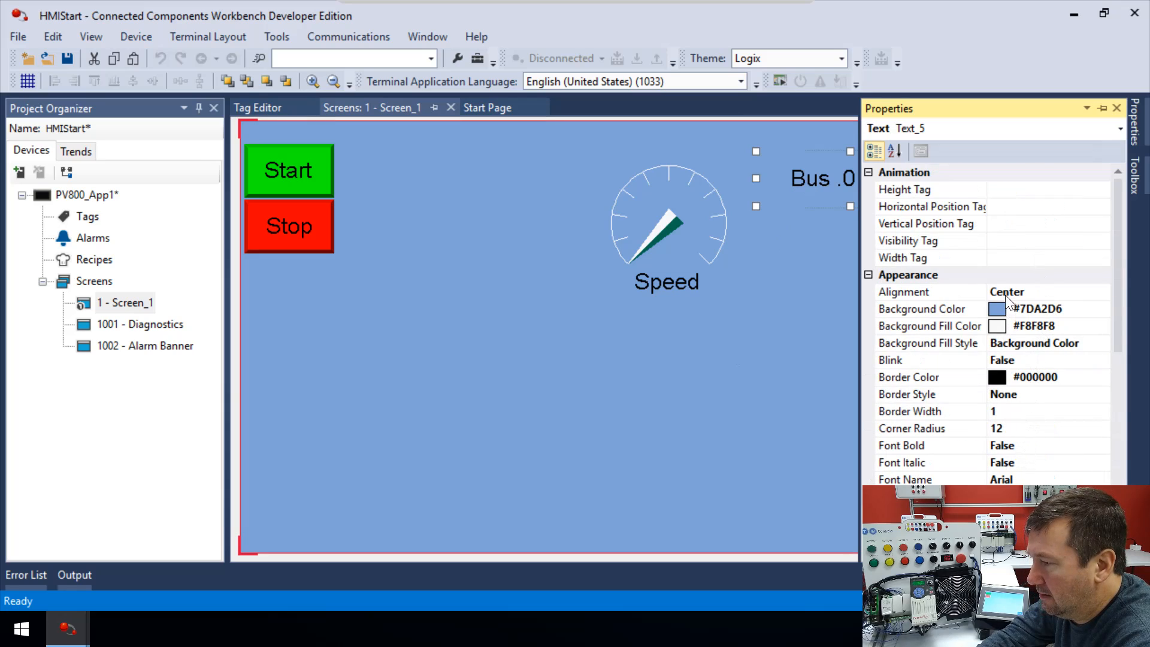
click(1084, 294)
click(1100, 292)
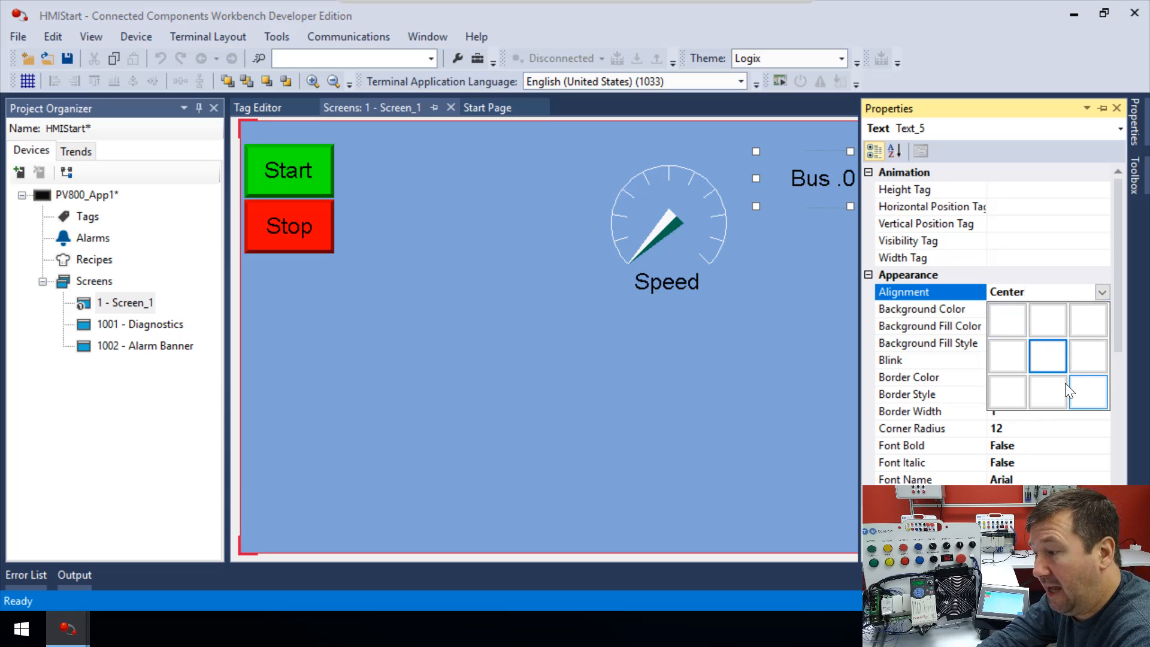
click(1006, 358)
click(754, 326)
Copy the bus voltage text object and paste a duplicate onto Screen_1.
click(793, 188)
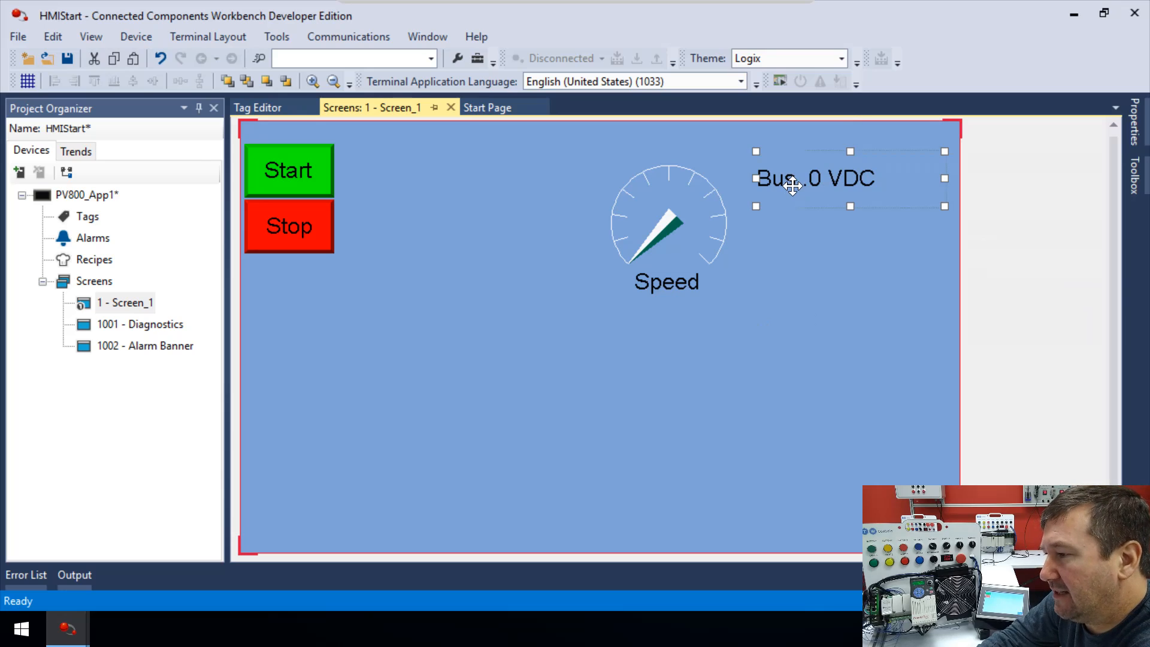
right_click(792, 187)
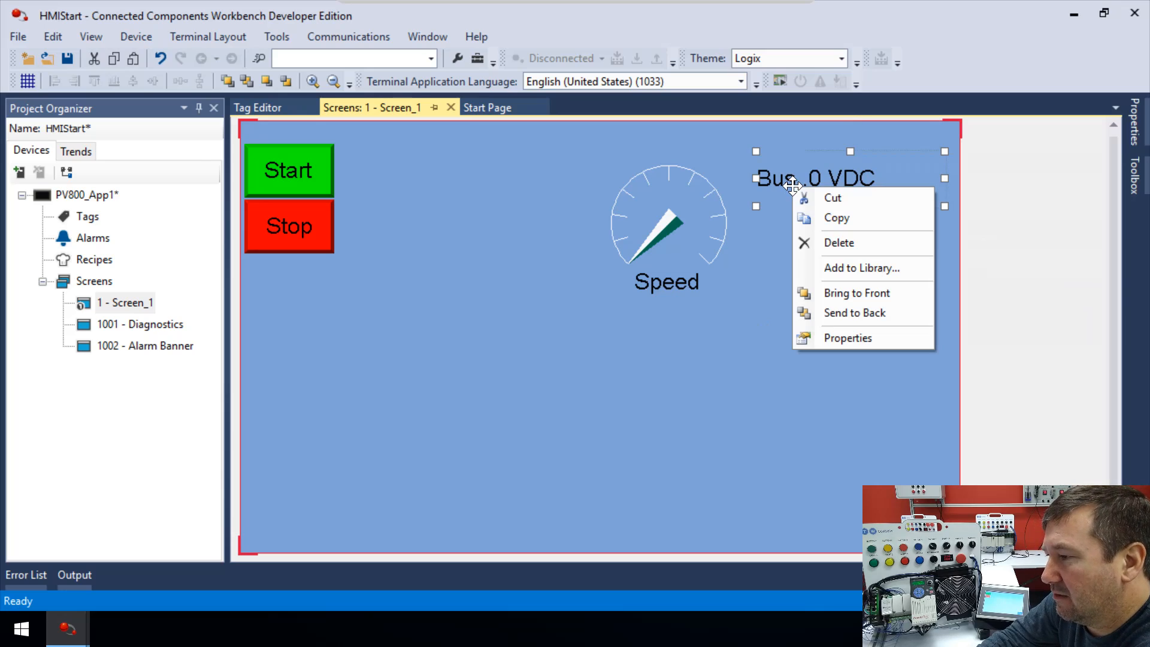
click(807, 216)
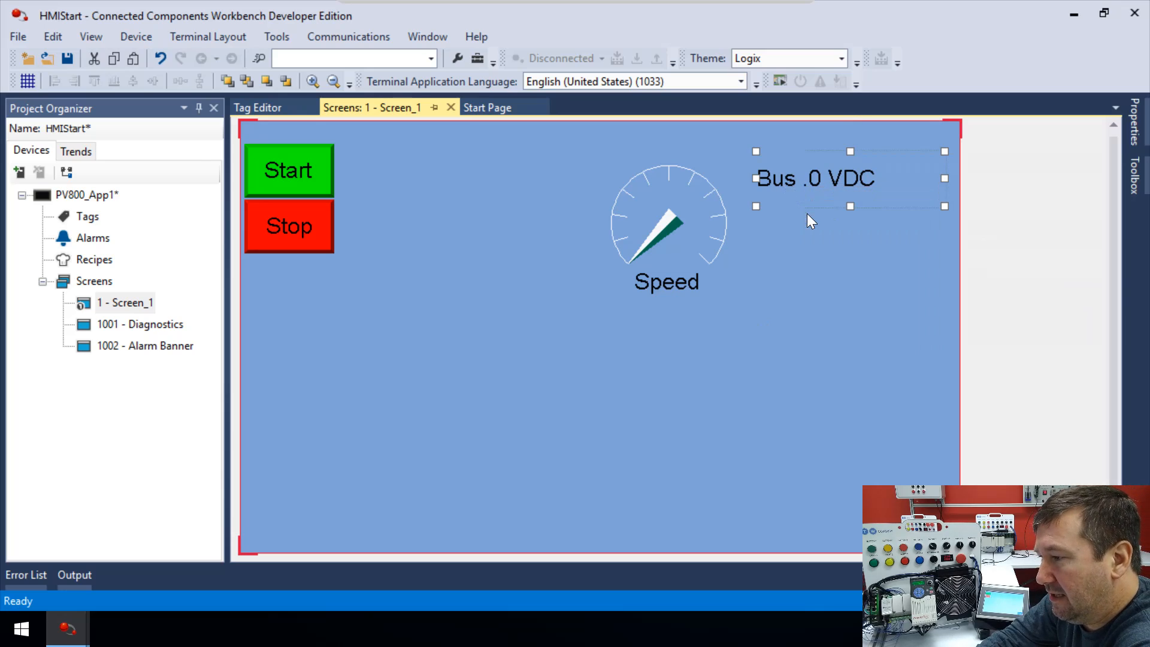
right_click(784, 243)
click(839, 225)
right_click(841, 223)
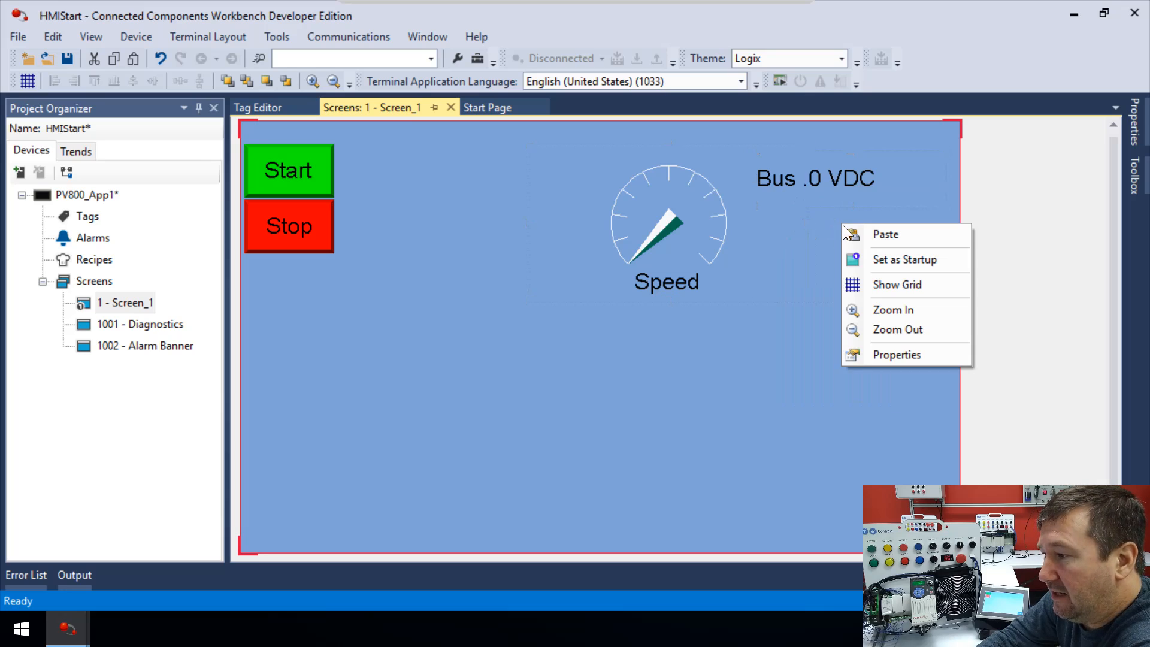
click(872, 234)
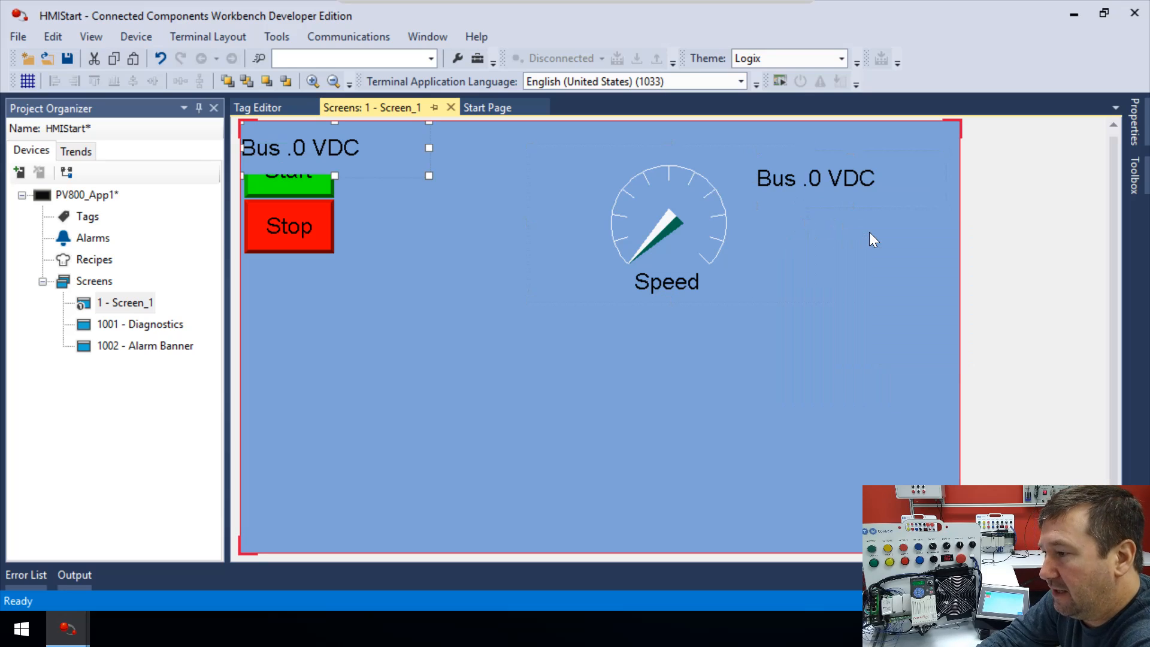
Stack the pasted duplicate directly below the bus voltage text, beside the gauge, and show the screen grid.
drag(287, 139, 808, 215)
mouse_move(805, 187)
mouse_down()
mouse_move(839, 205)
mouse_move(806, 187)
mouse_move(816, 174)
mouse_move(849, 190)
mouse_move(811, 177)
mouse_move(854, 174)
mouse_move(855, 190)
mouse_move(803, 185)
mouse_move(806, 196)
mouse_up()
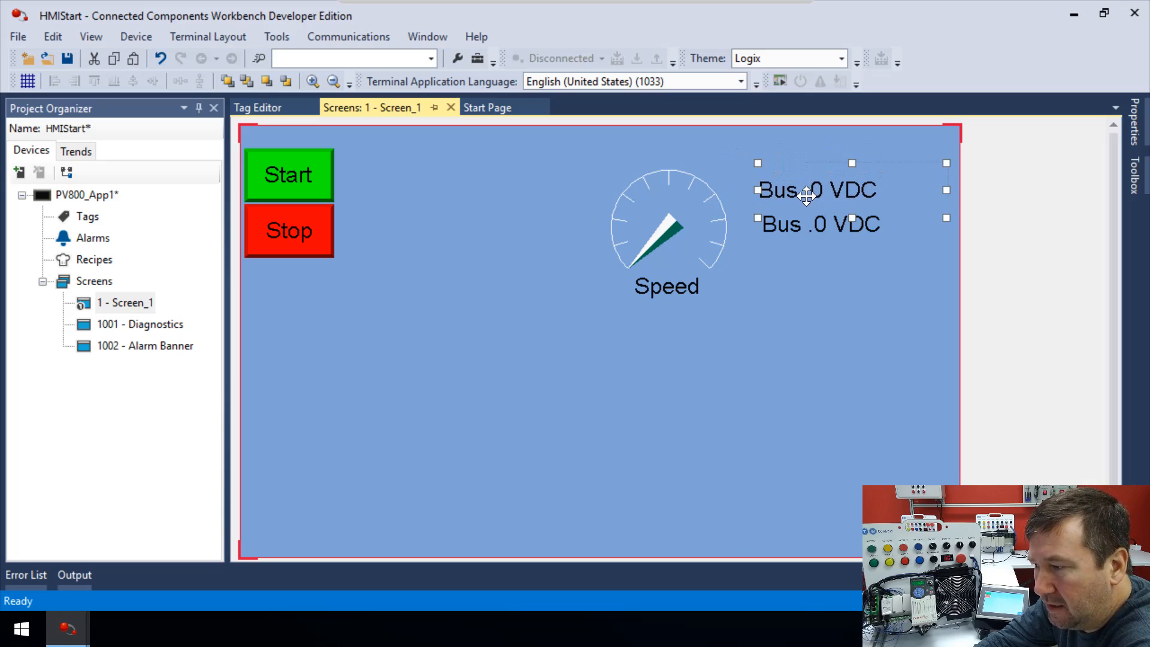
right_click(742, 361)
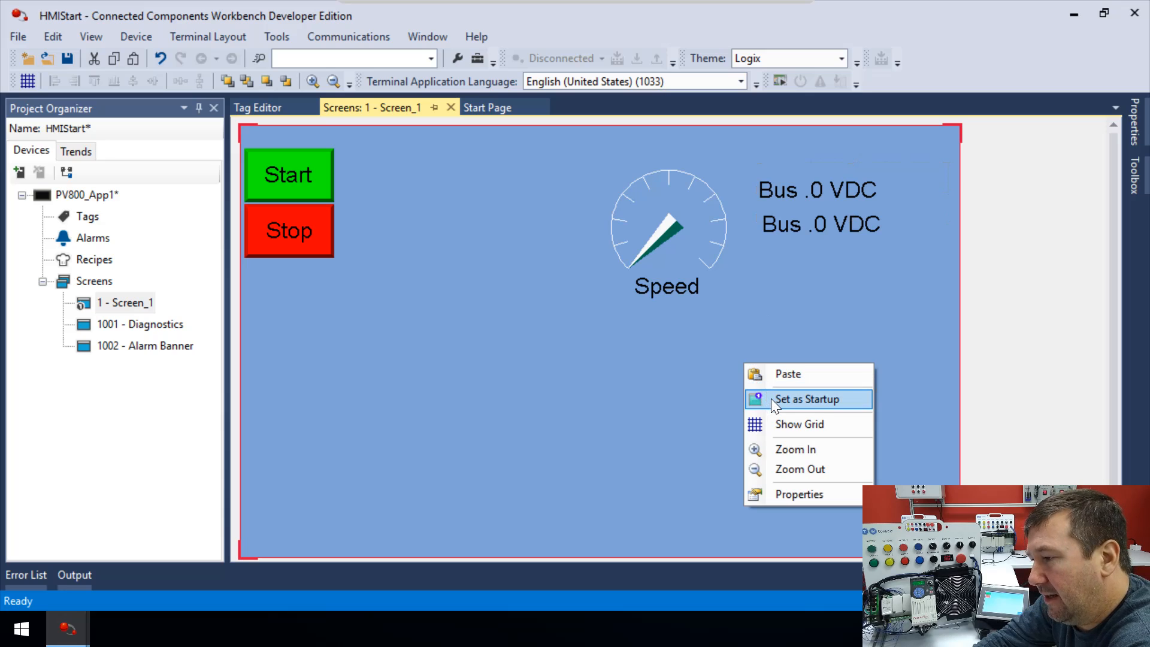
click(783, 424)
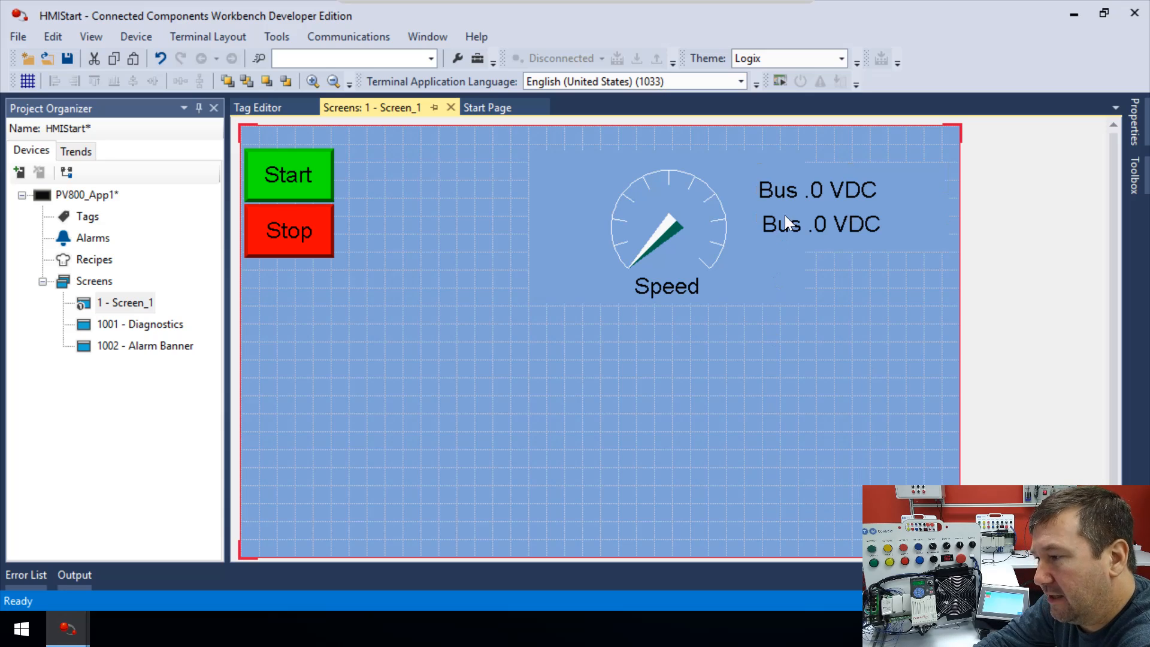
Align the upper bus voltage text with the left edge of the duplicate below it.
mouse_move(814, 223)
mouse_down()
mouse_move(813, 259)
mouse_move(825, 260)
mouse_move(812, 215)
mouse_up()
click(783, 189)
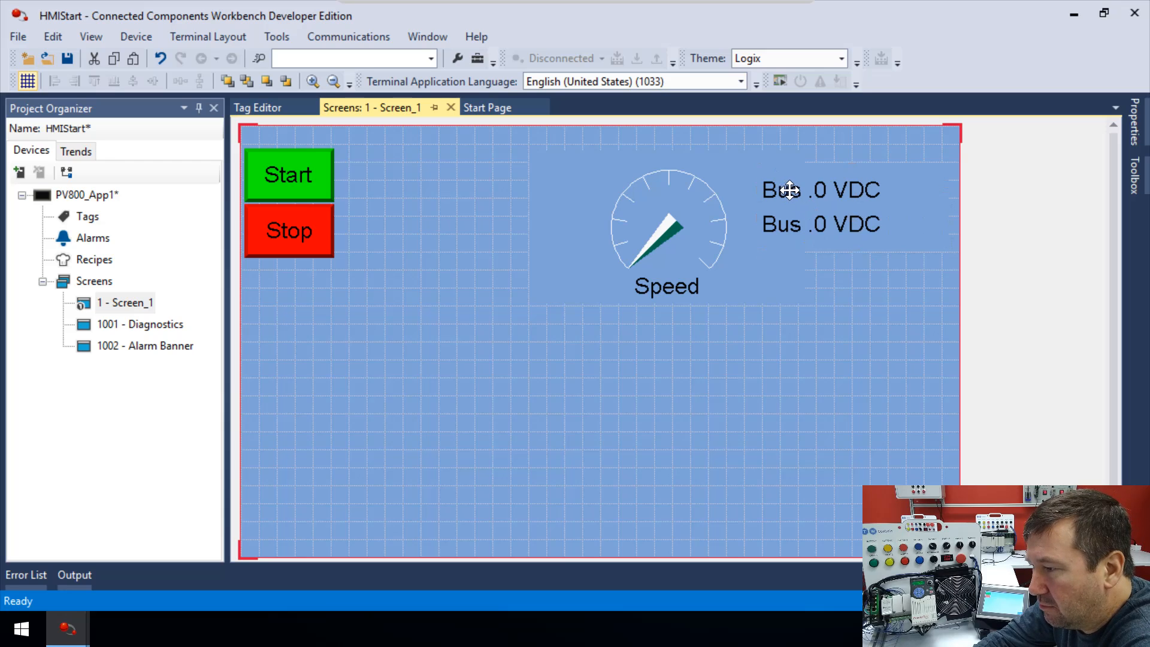
key(Delete)
key(ctrl+z)
click(791, 185)
click(867, 375)
Replace the label "Bus" in the lower text object with "Motor".
click(829, 228)
double_click(865, 226)
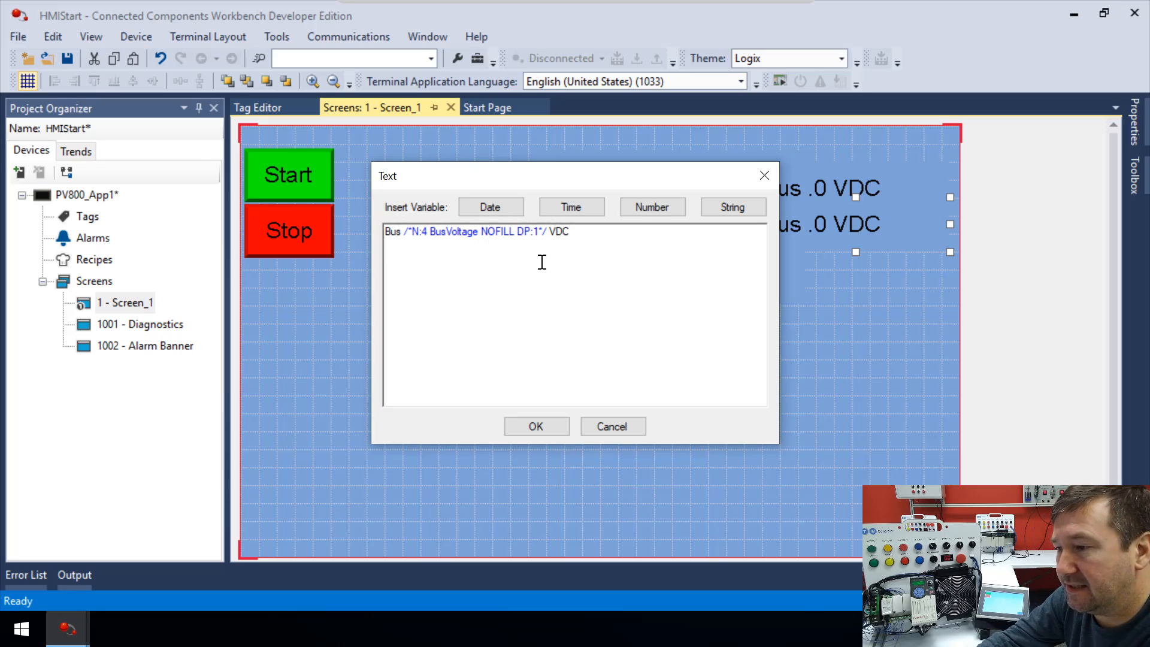
key(Delete)
key(Delete)
key(BackSpace)
key(BackSpace)
text(Motr)
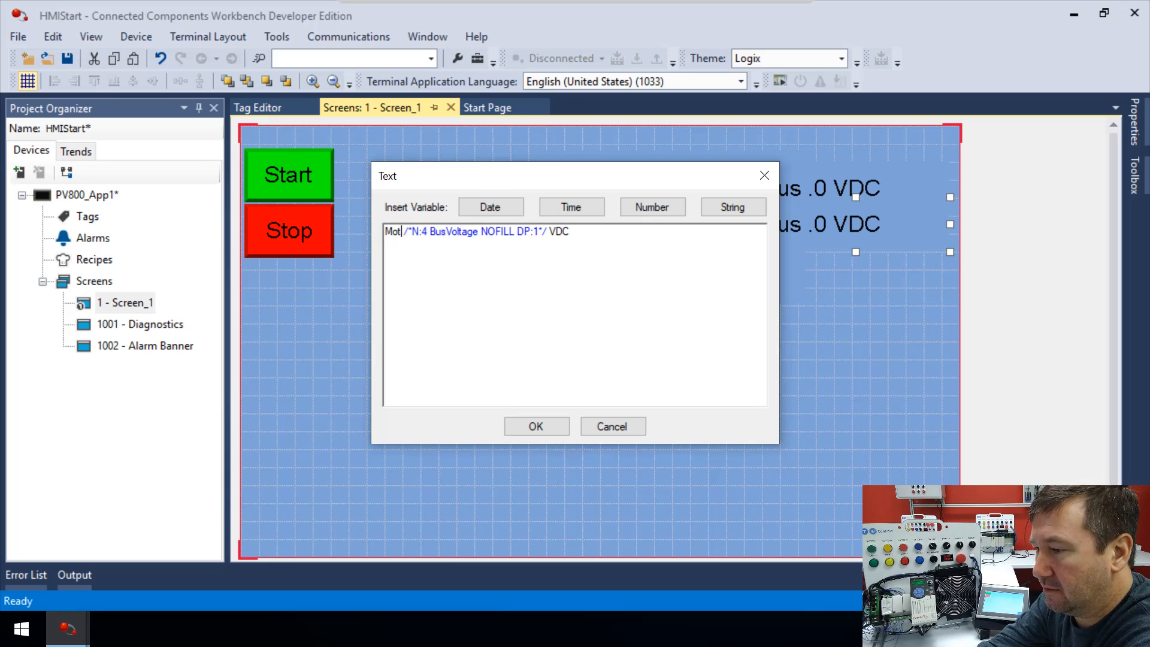
key(BackSpace)
text(or)
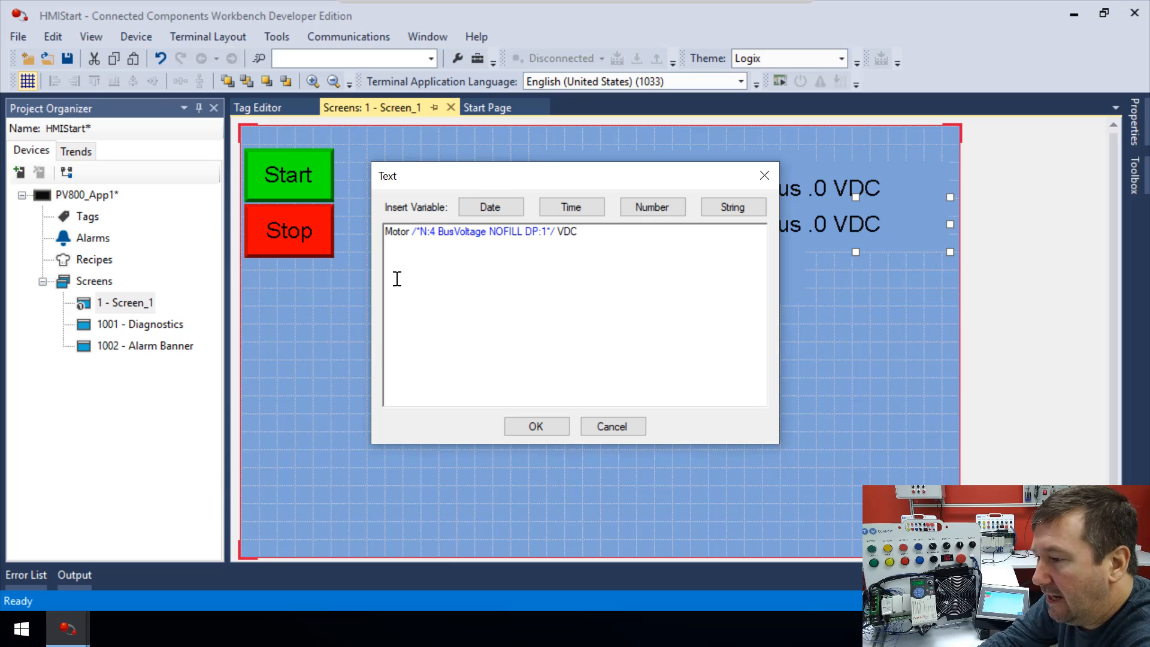
Link the lower text's number variable to the MotorVoltage tag.
double_click(457, 227)
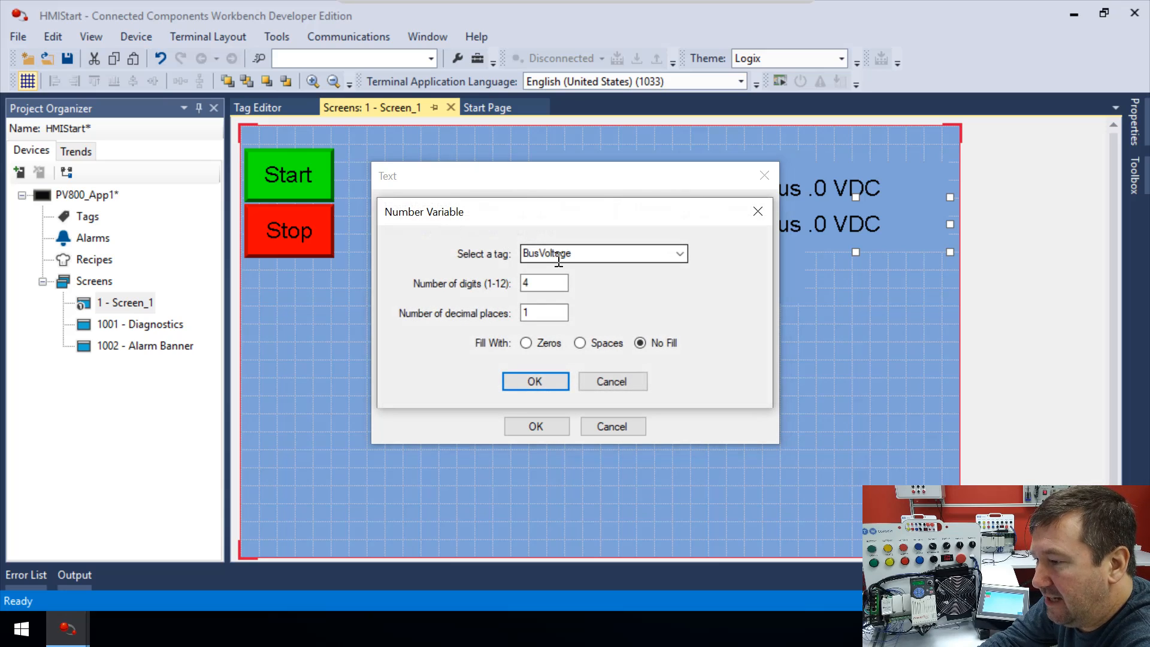
click(679, 254)
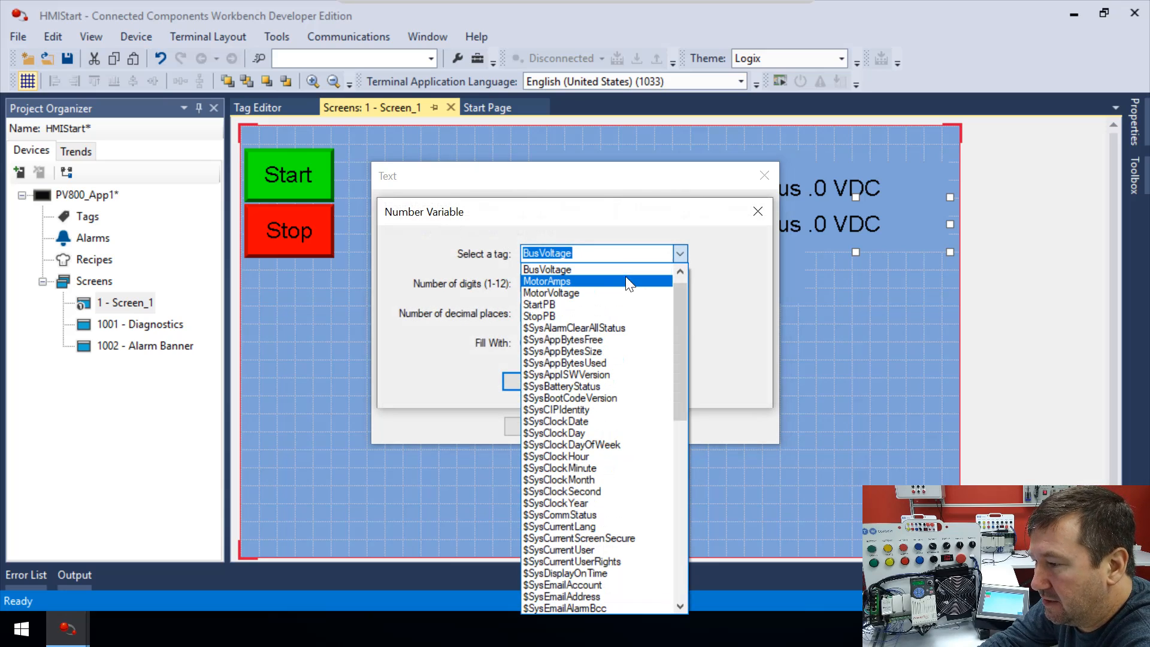
click(581, 292)
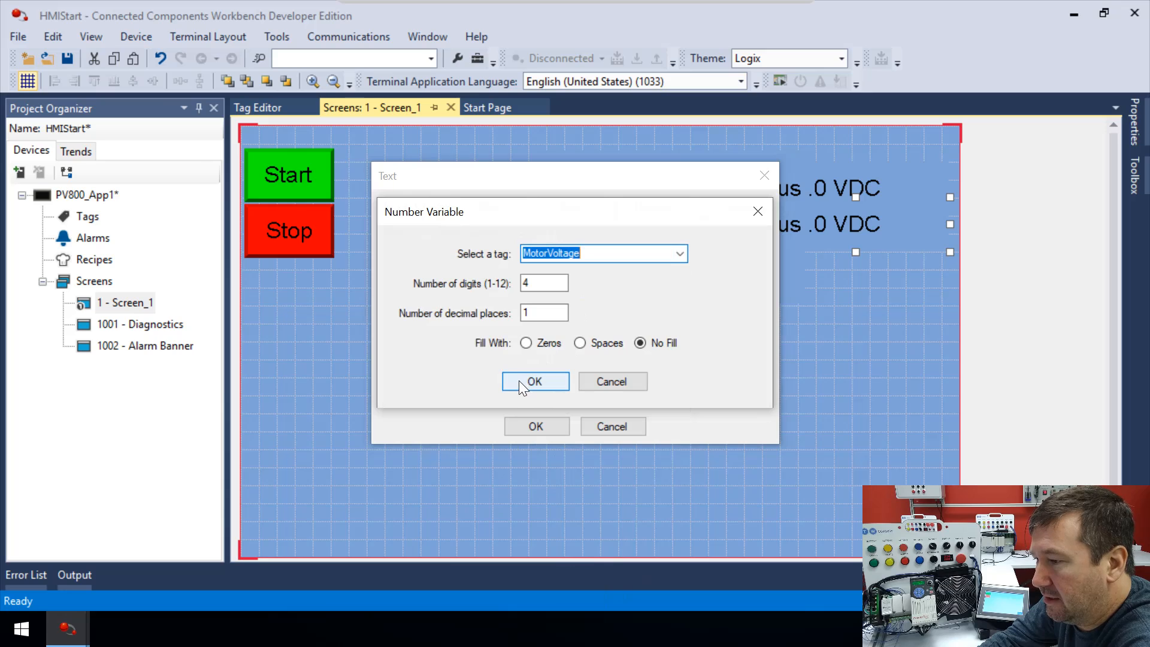
click(528, 283)
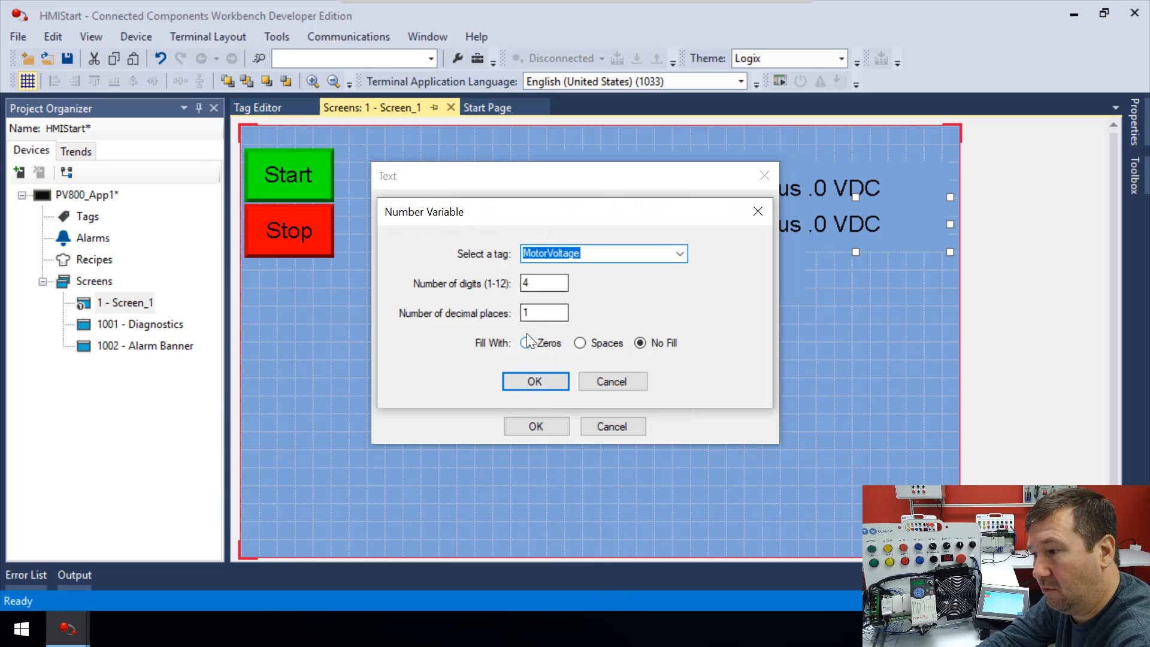
click(531, 312)
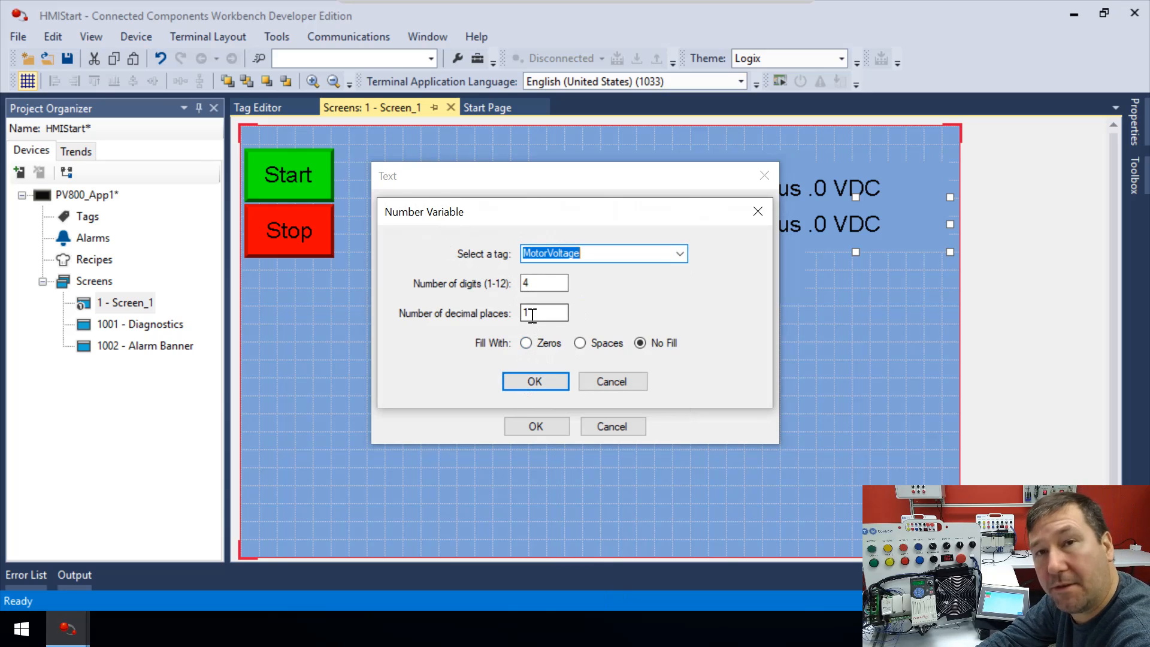
click(537, 379)
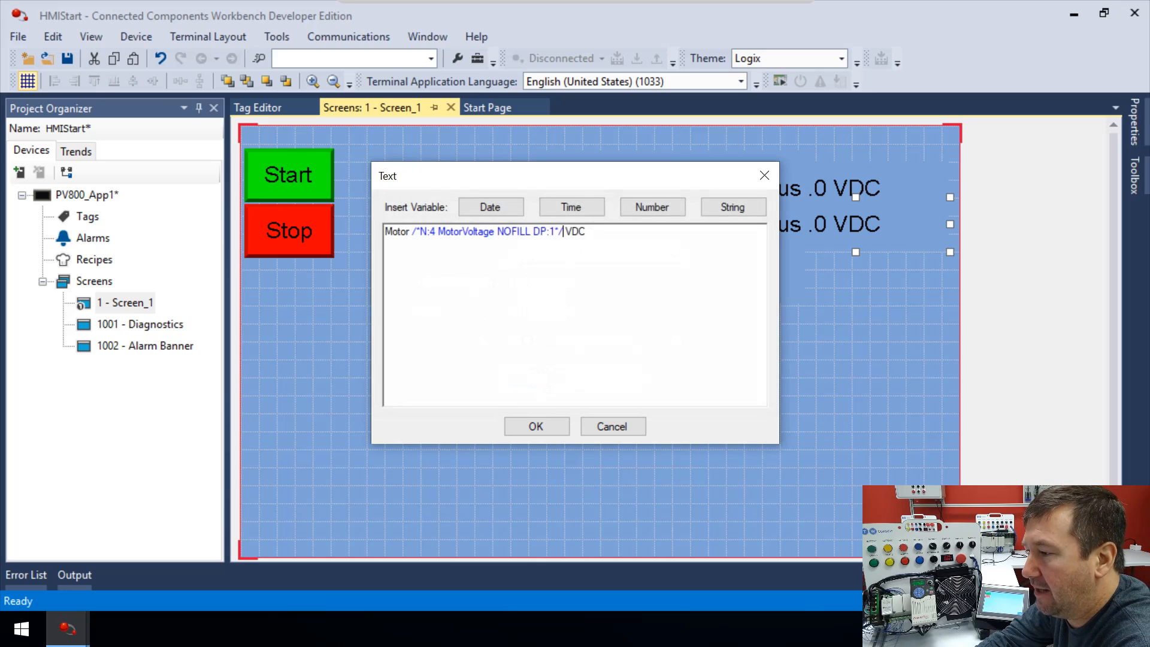
Change the unit in the motor voltage text to VAC and apply the text.
click(589, 231)
key(Left)
key(BackSpace)
text(A)
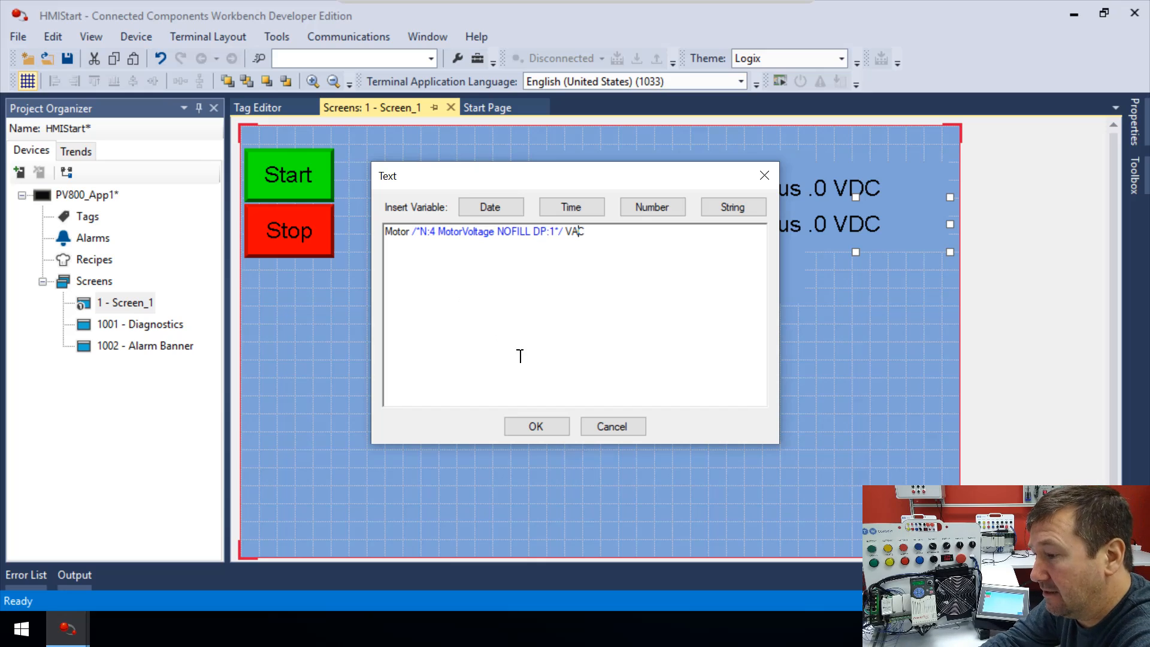
click(530, 423)
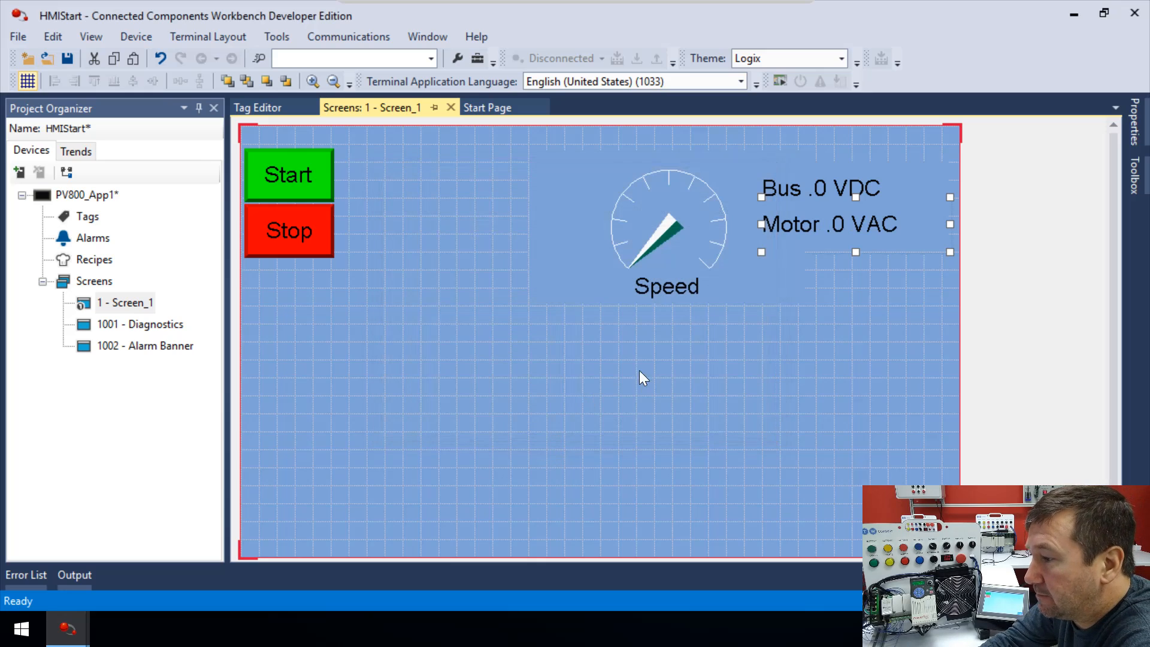
Copy the motor voltage text, paste it onto Screen_1 and place the duplicate directly below the original.
right_click(860, 226)
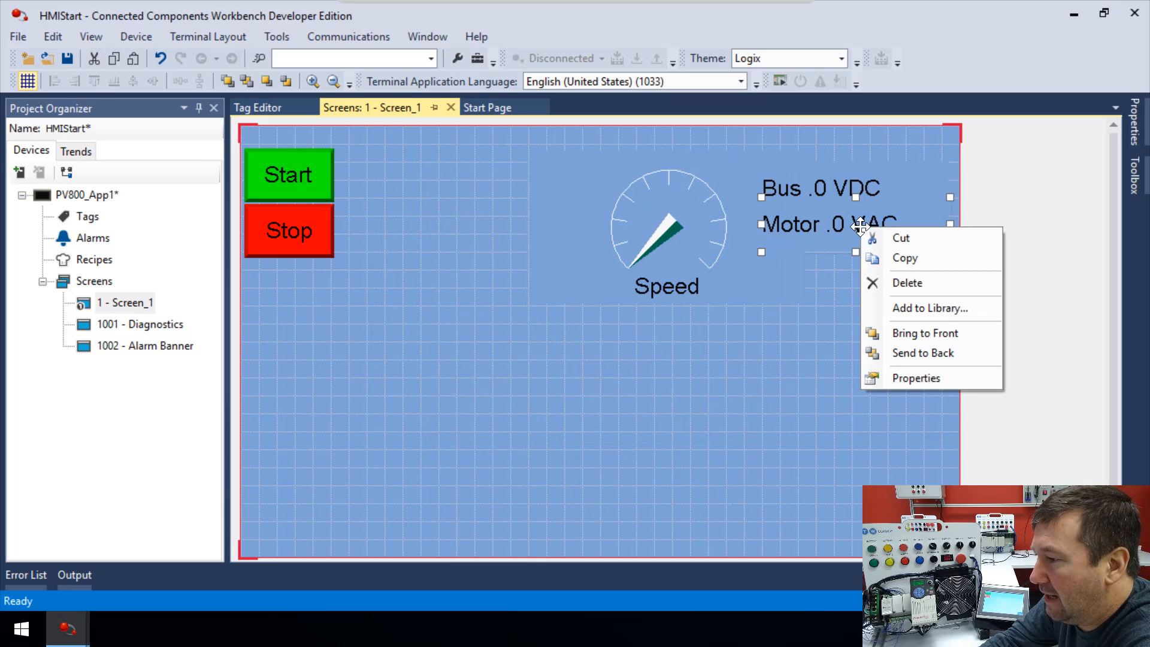
click(873, 256)
right_click(816, 238)
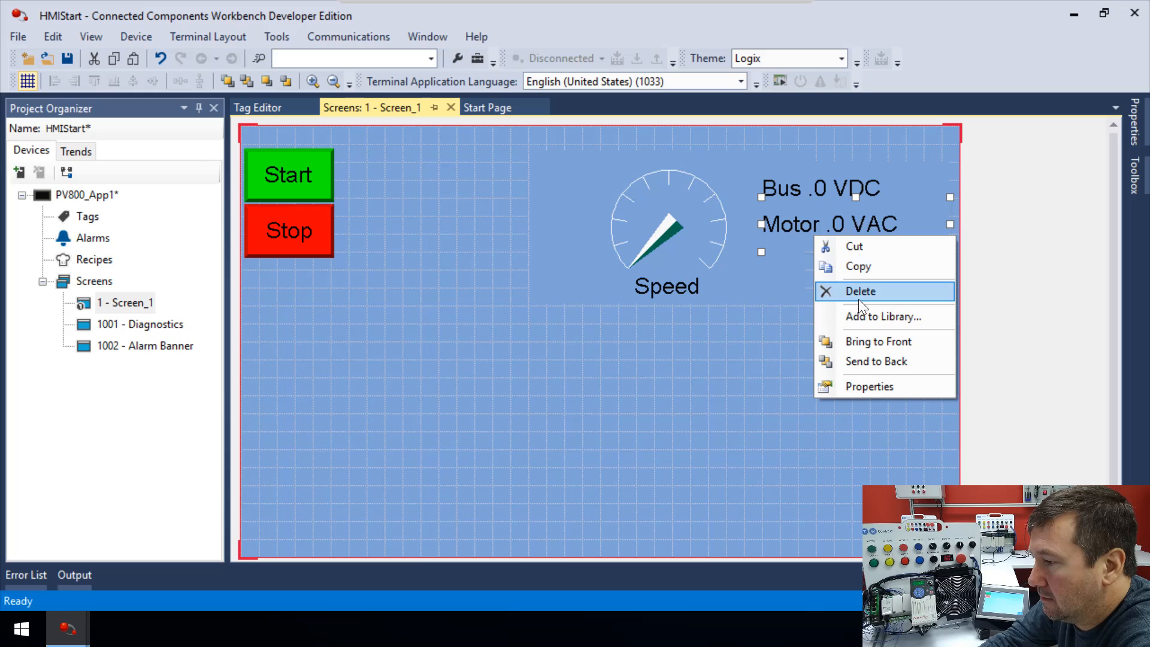
right_click(801, 328)
click(832, 333)
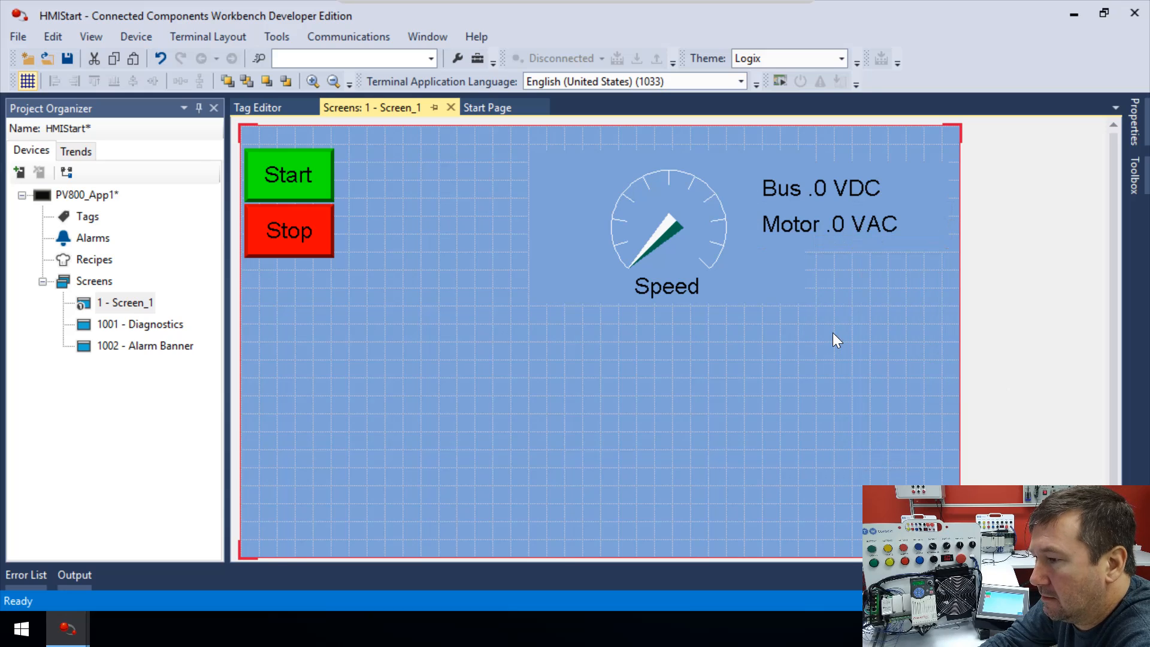
drag(303, 146, 825, 257)
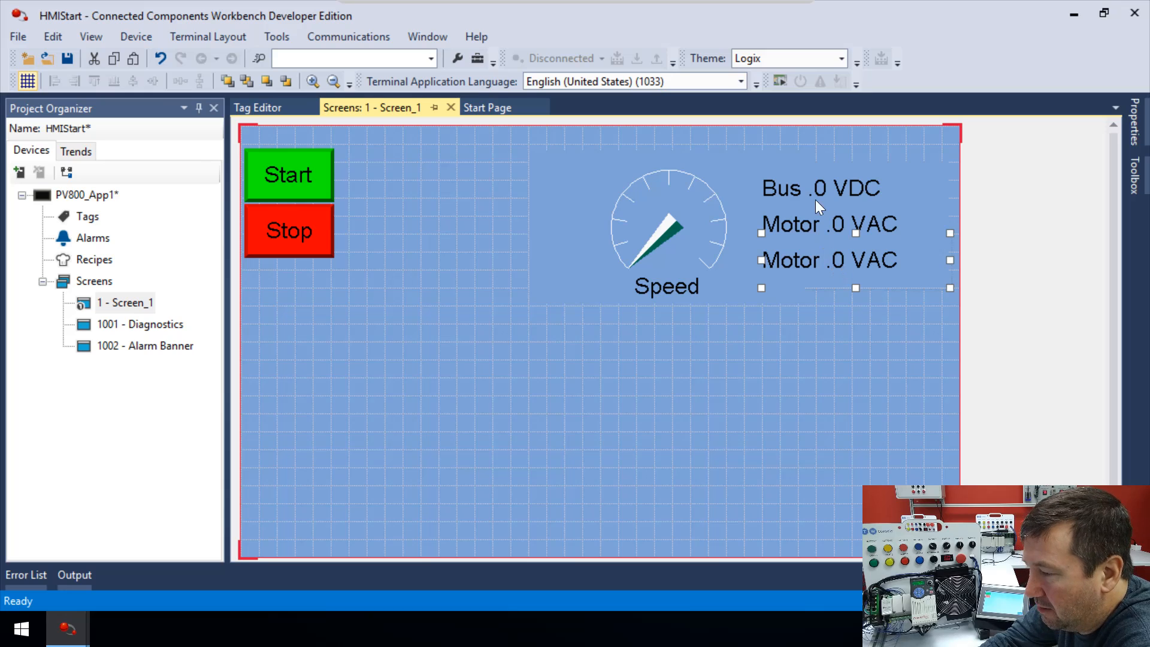
Select the MotorAmps tag for the number variable in the lowest text object.
double_click(822, 266)
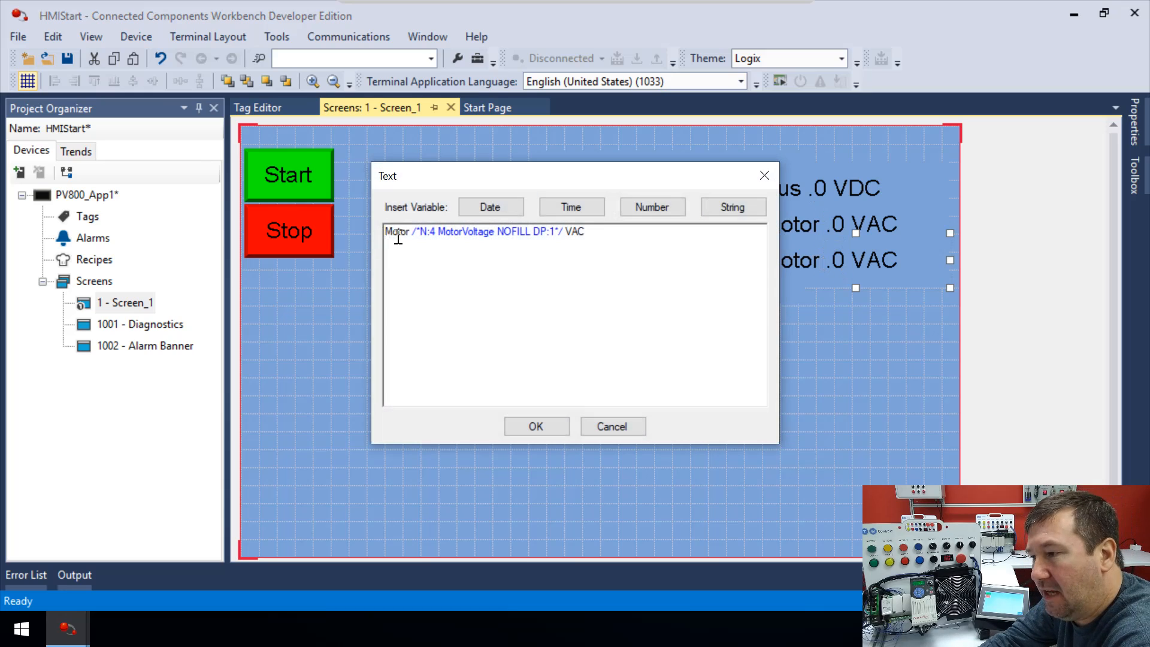
double_click(479, 232)
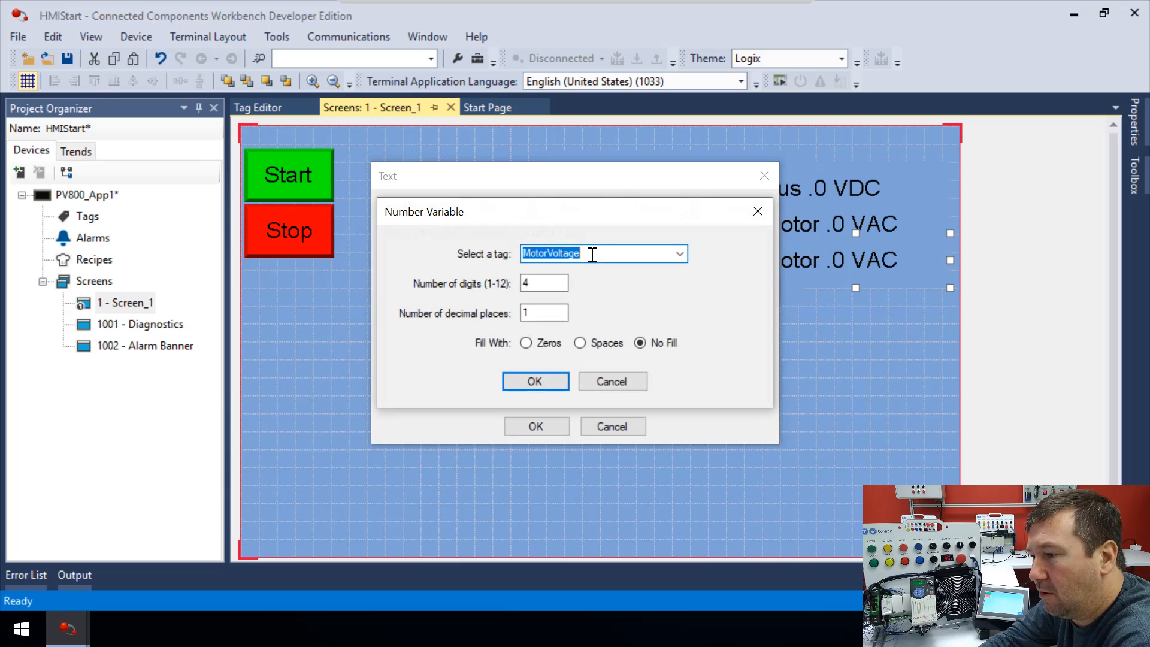
click(680, 254)
click(684, 274)
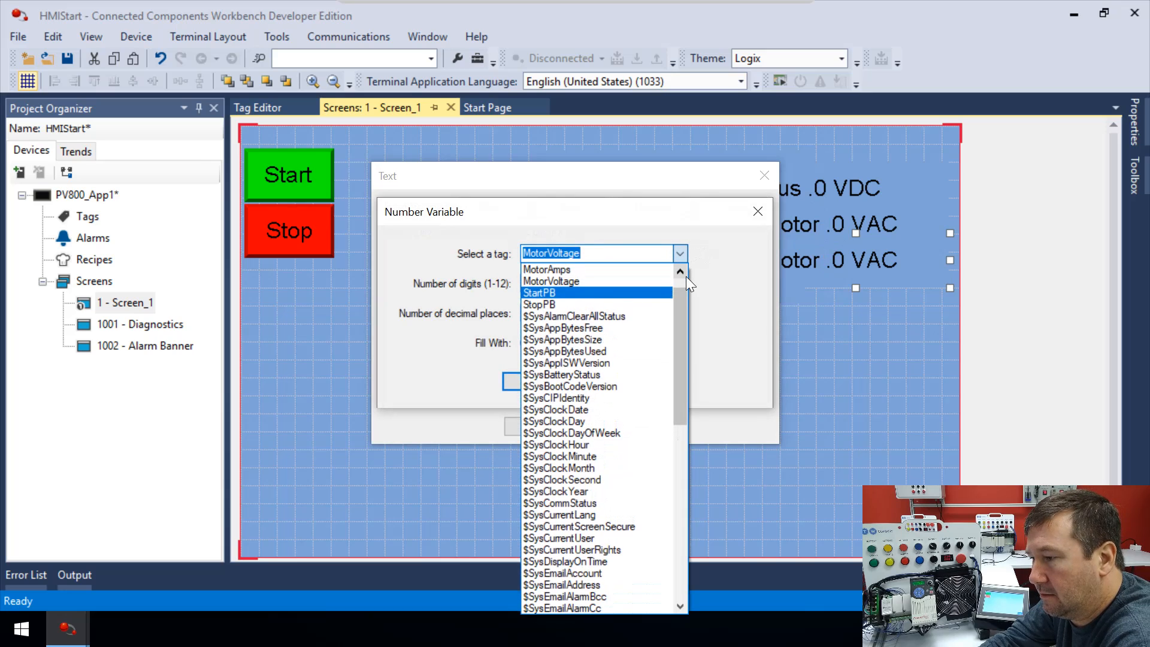
click(549, 269)
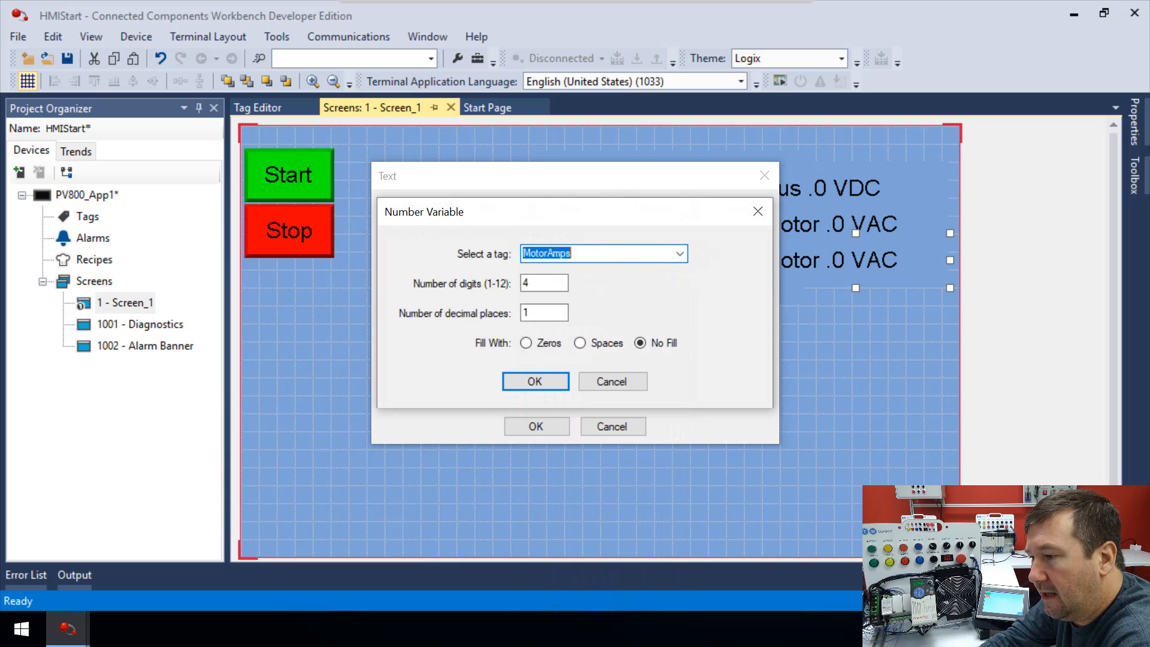
Set the MotorAmps number variable to 3 digits and accept it.
click(538, 282)
drag(540, 283, 450, 300)
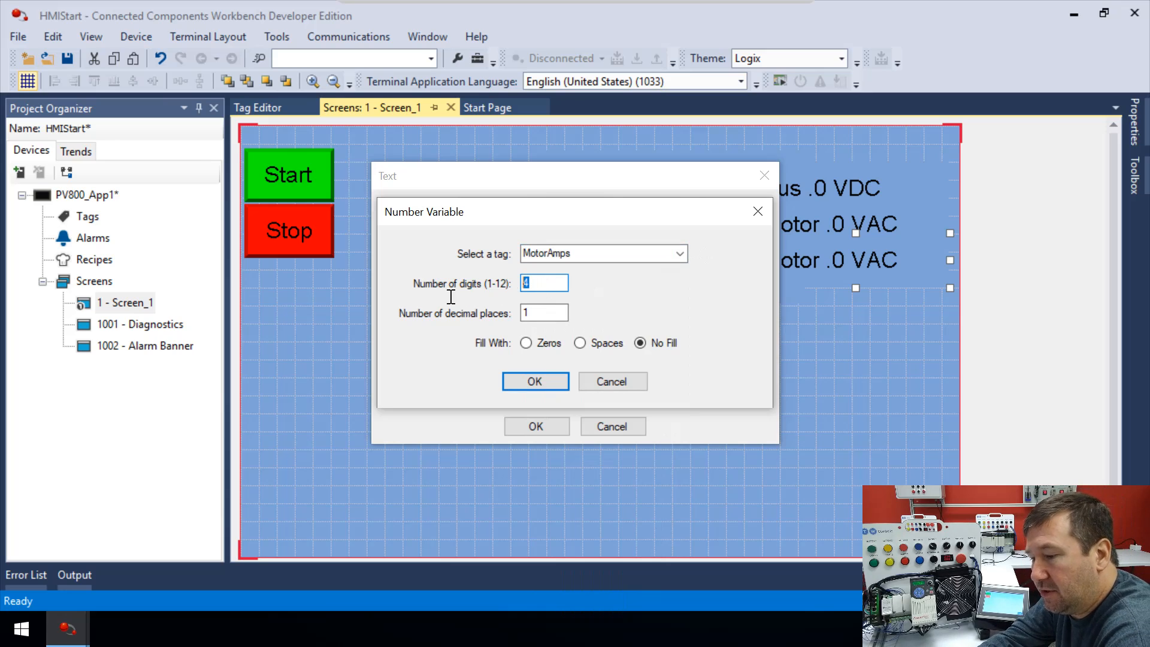
text(2)
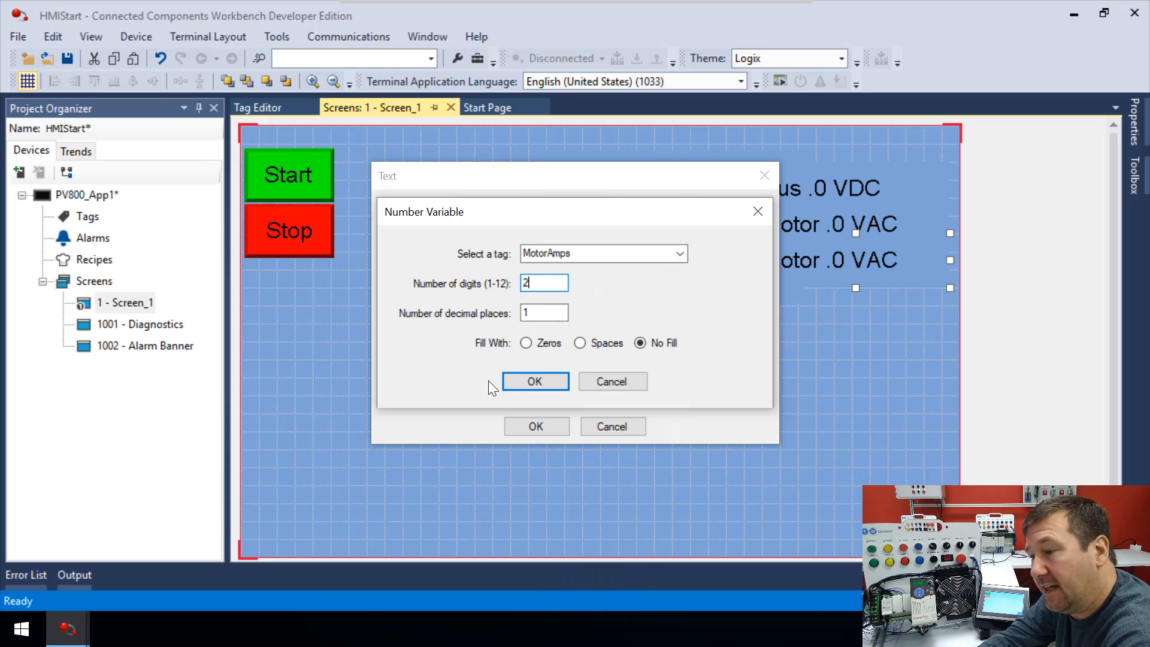
click(537, 376)
mouse_move(573, 285)
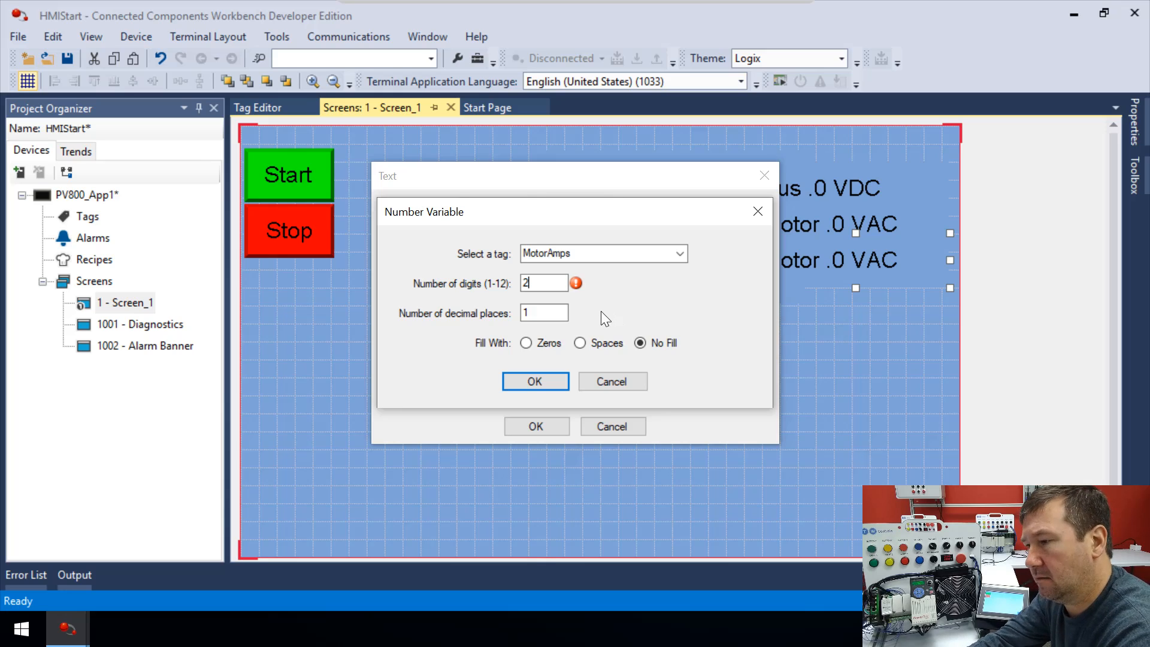
key(BackSpace)
text(3)
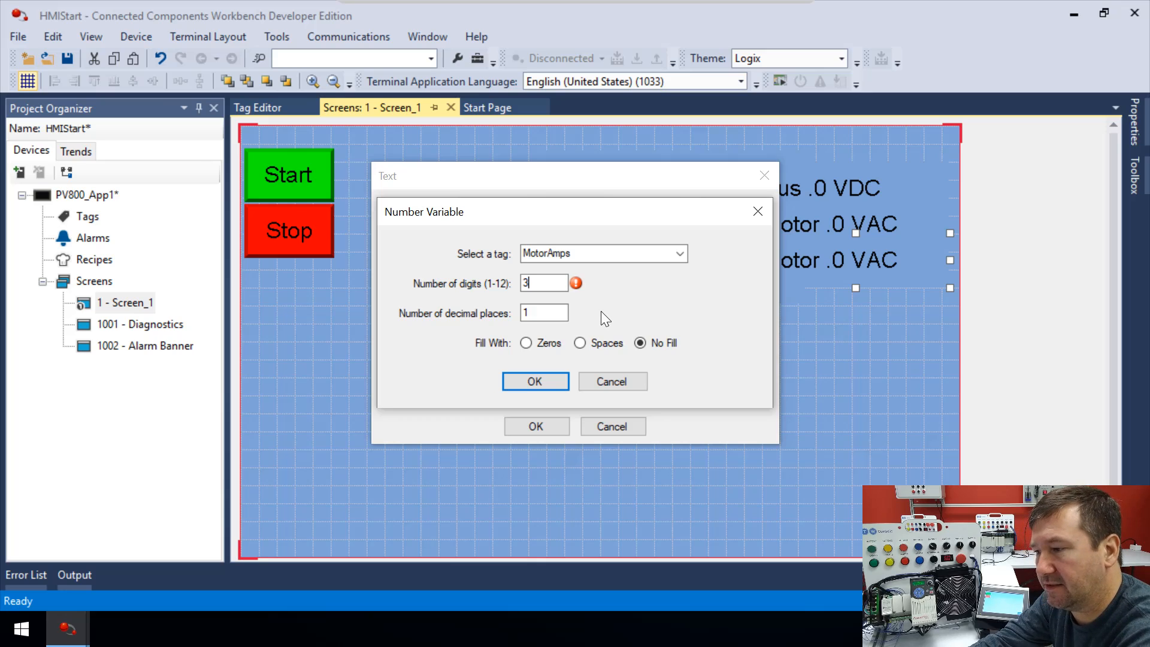
click(540, 380)
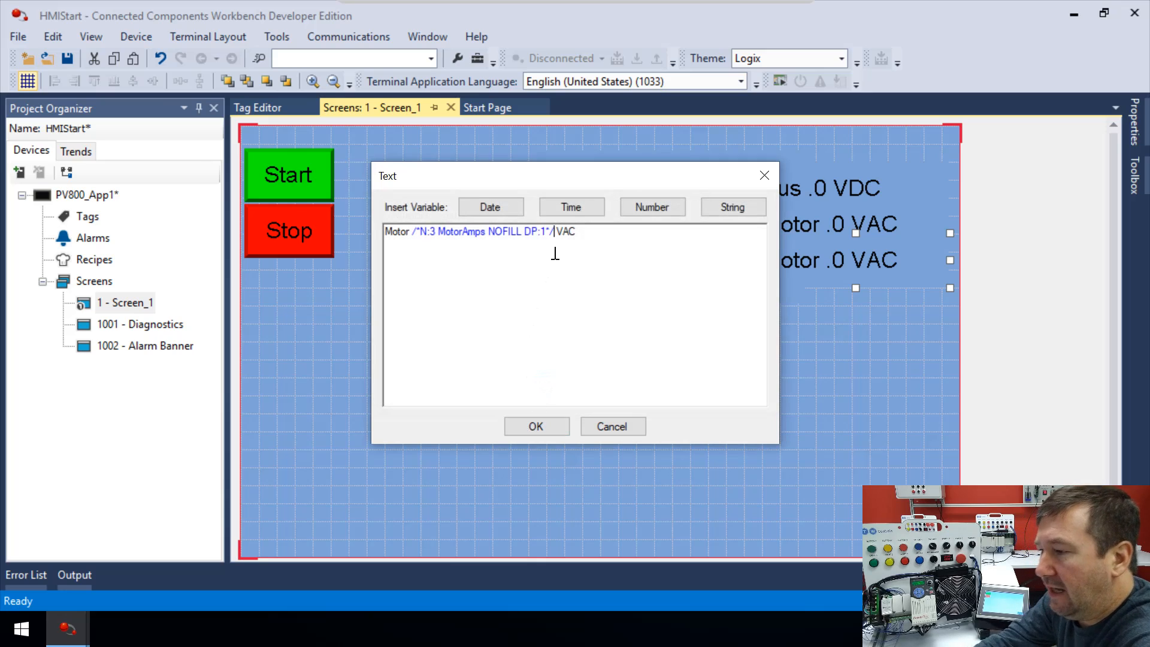
Replace the unit in the lowest text with "Amps" and apply the text.
click(626, 246)
key(BackSpace)
key(BackSpace)
key(BackSpace)
text(Amps)
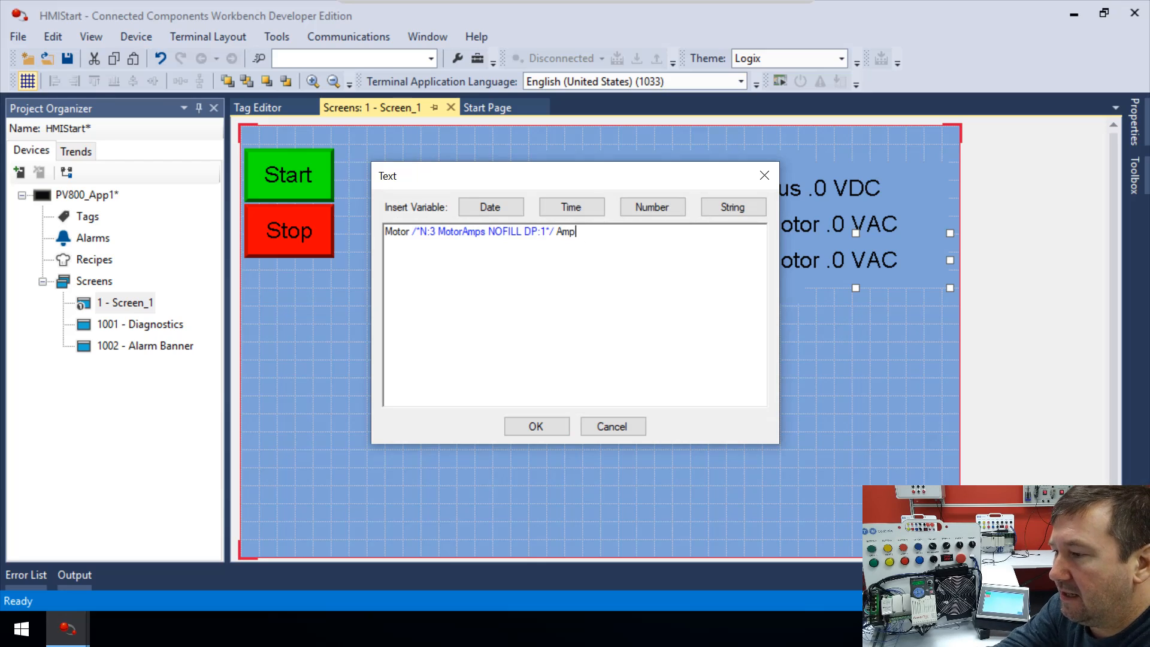
click(536, 422)
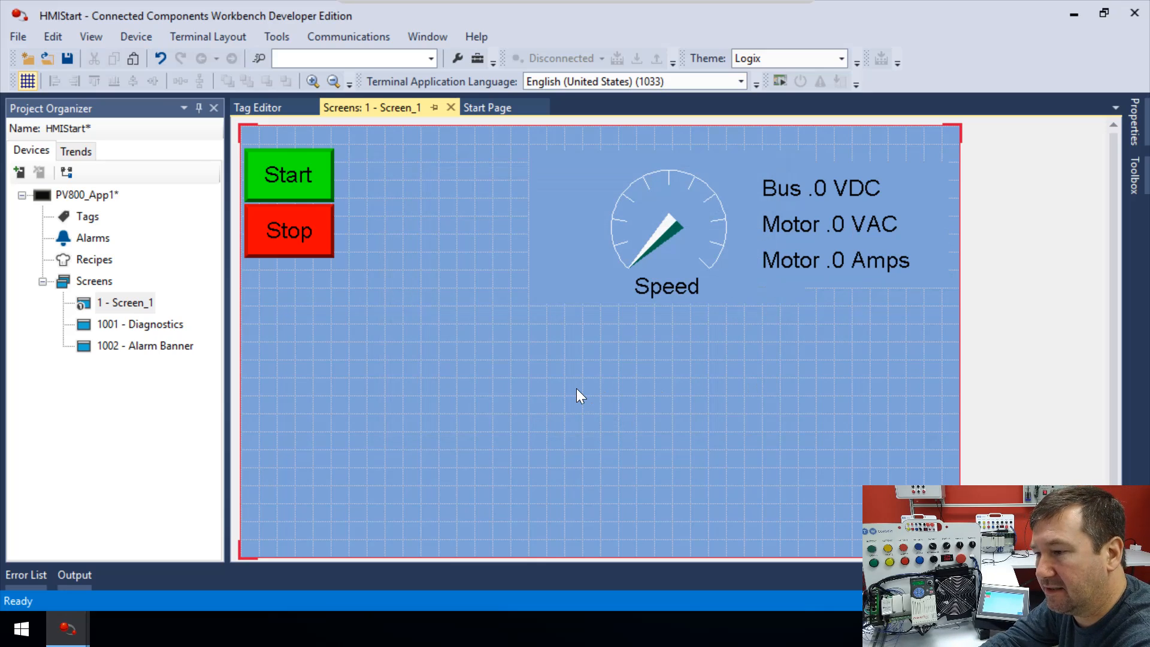
Start the download of the PV800_App1 application to the terminal.
right_click(80, 283)
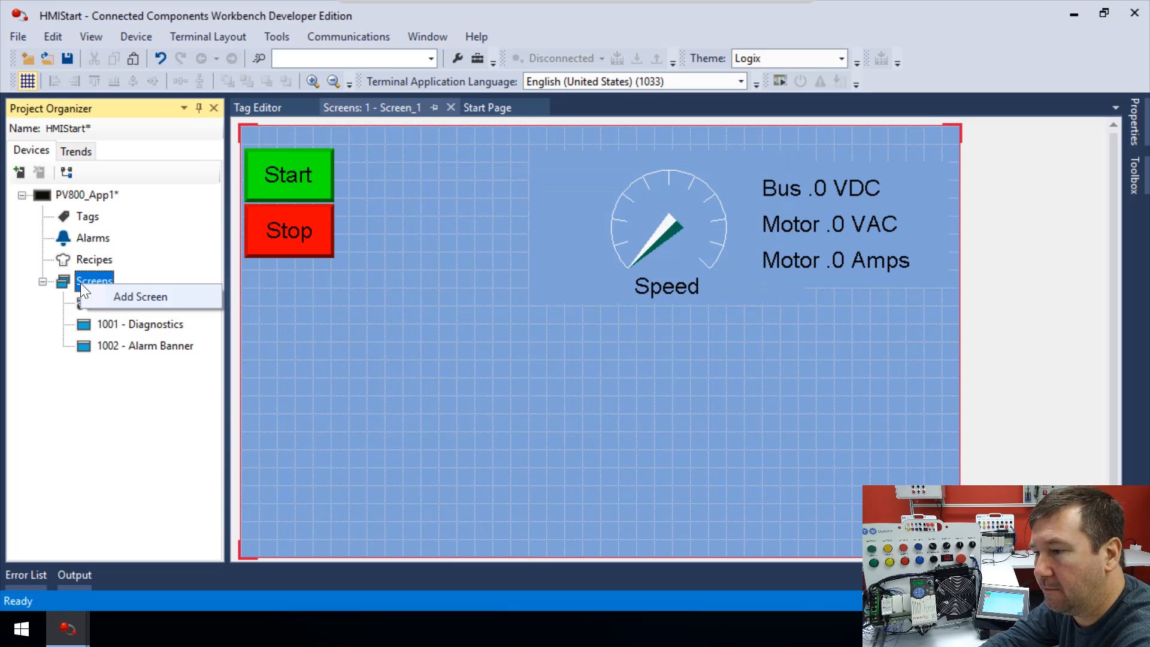
right_click(63, 194)
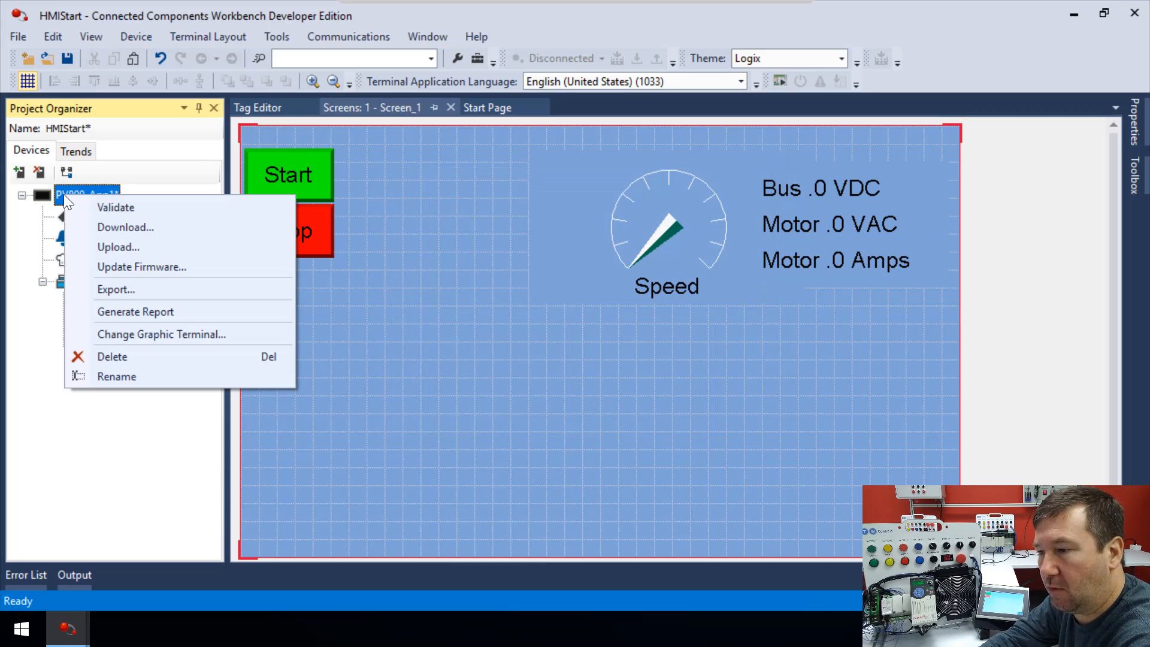
click(100, 226)
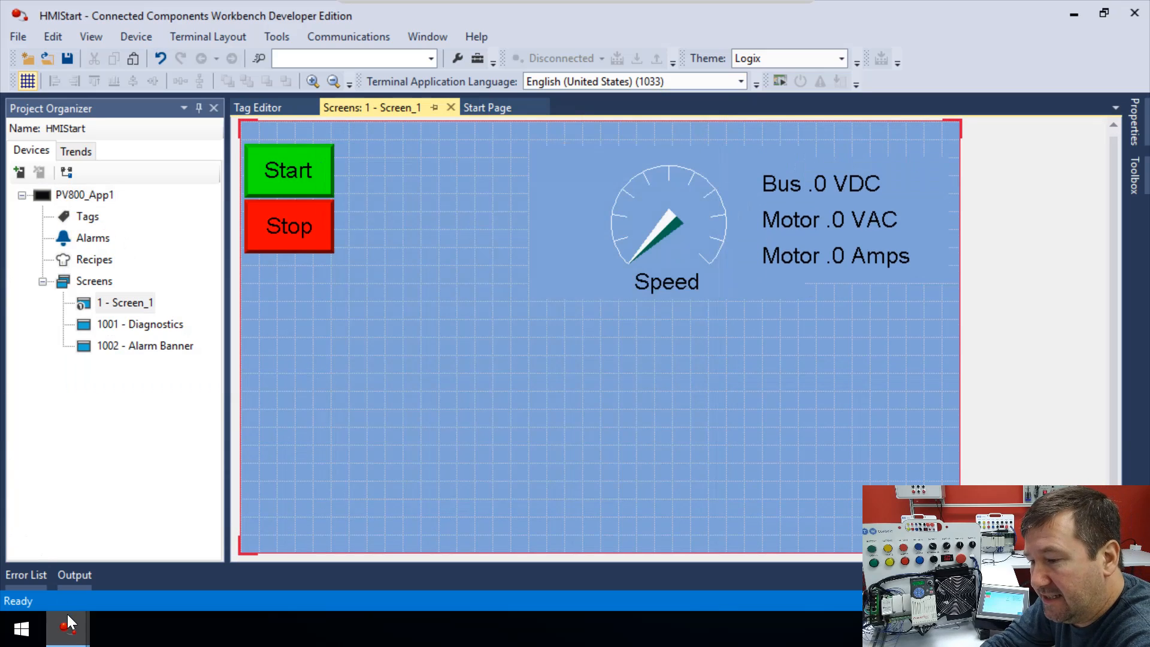
Switch to the other Connected Components Workbench window with the "test print" project.
mouse_move(68, 628)
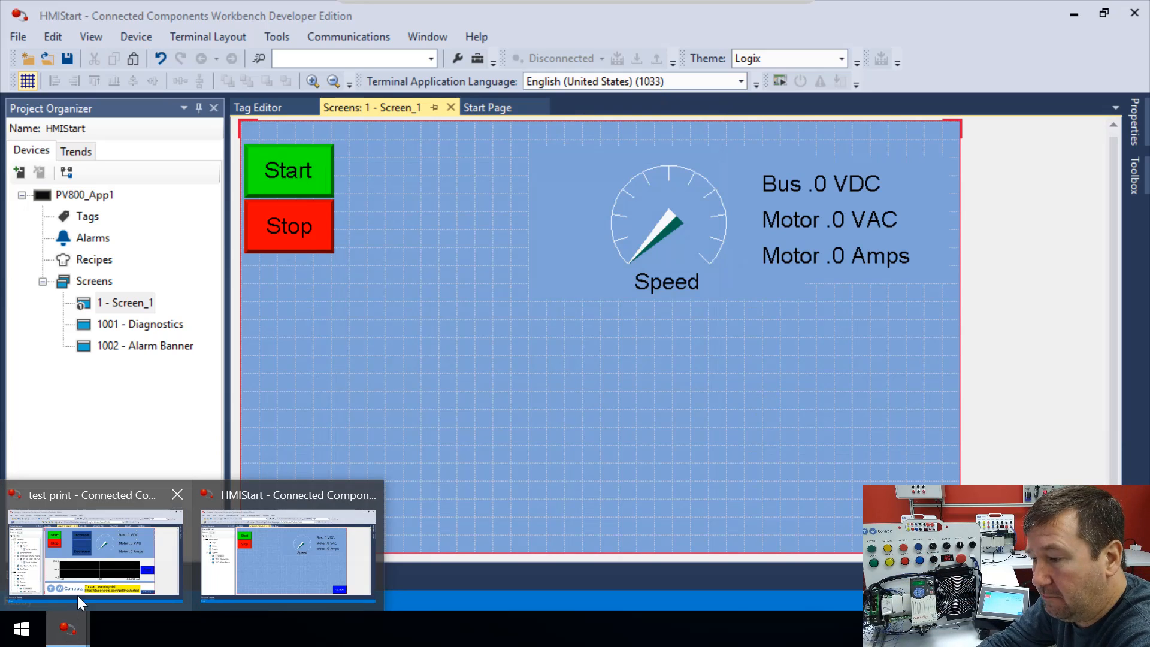
click(93, 587)
click(535, 427)
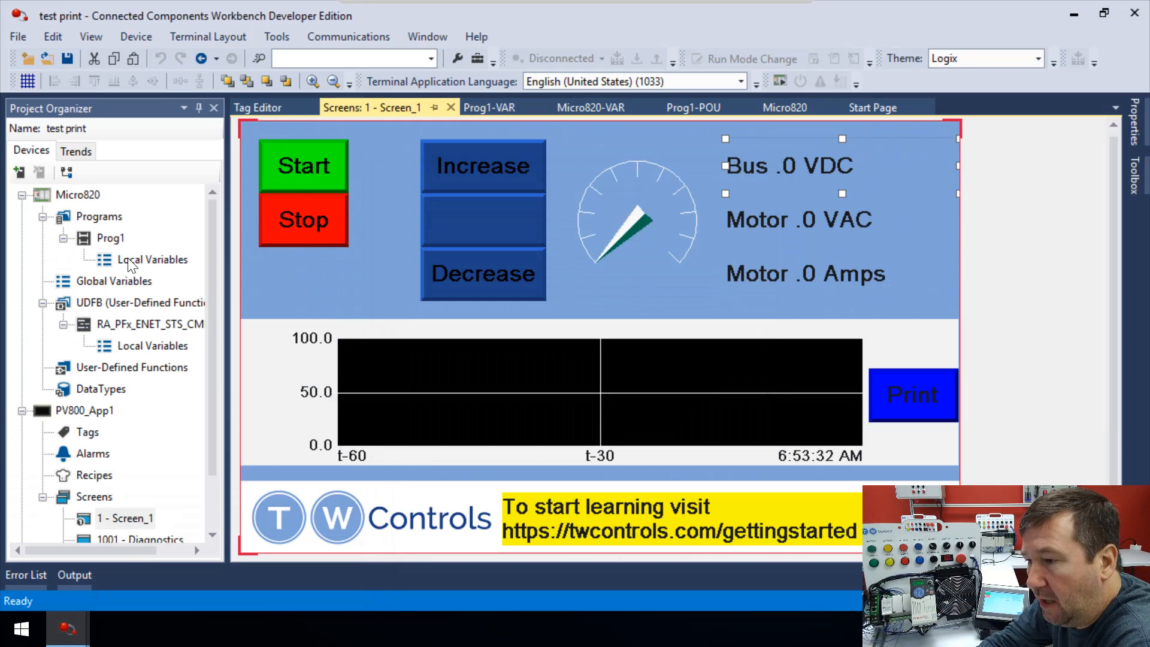
Open the Prog1 ladder program and examine the MOV instructions feeding BusVoltage and MotorVoltage on rung 10.
double_click(108, 240)
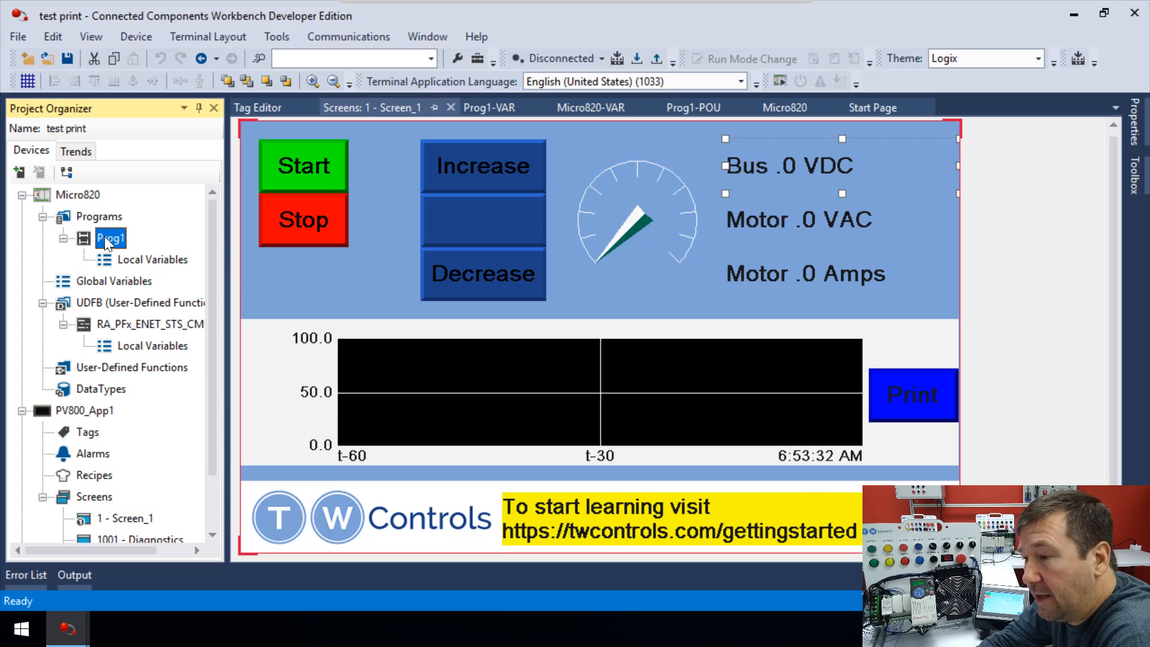
scroll(308, 403, down, 7)
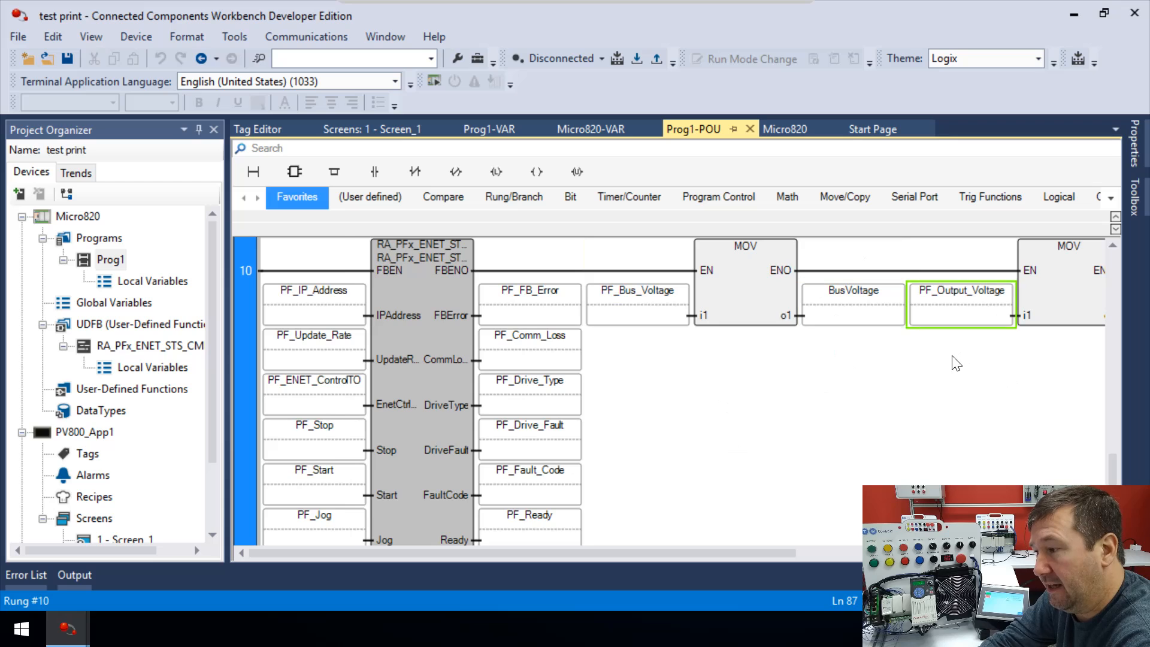
scroll(888, 341, right, 3)
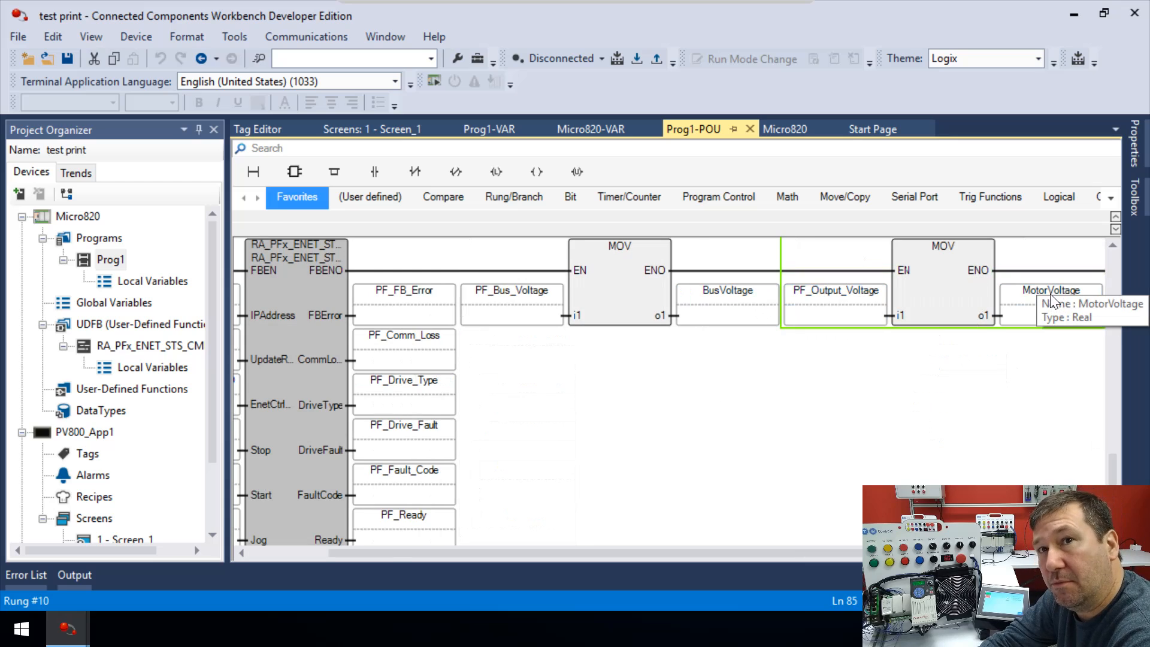
scroll(990, 459, right, 8)
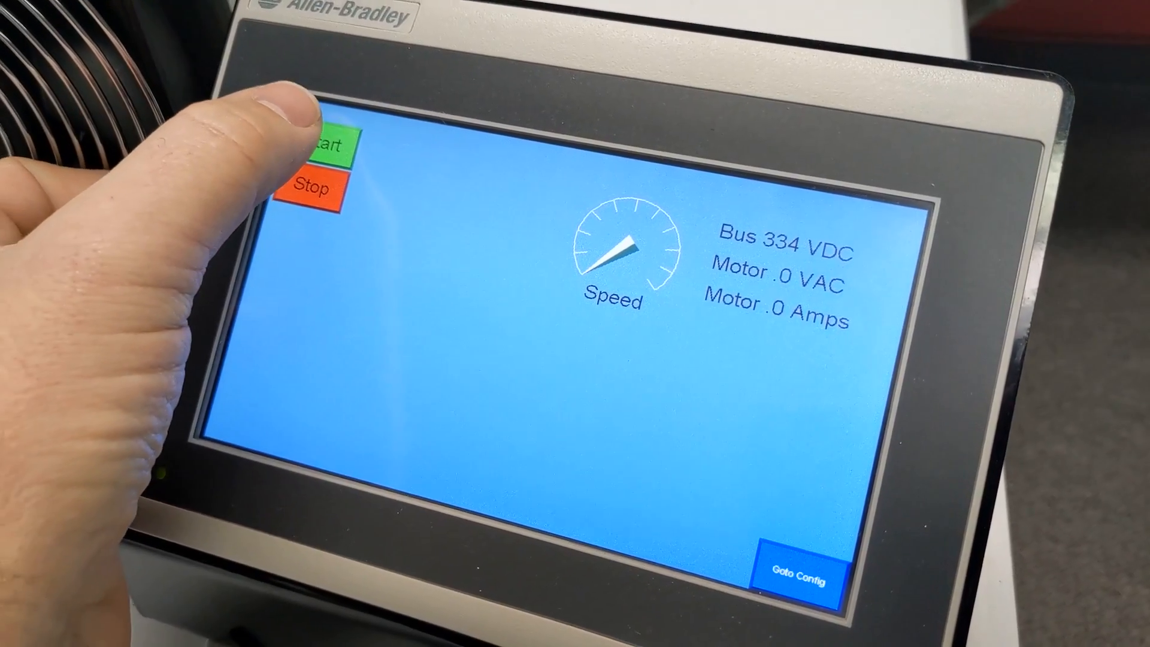
click(329, 143)
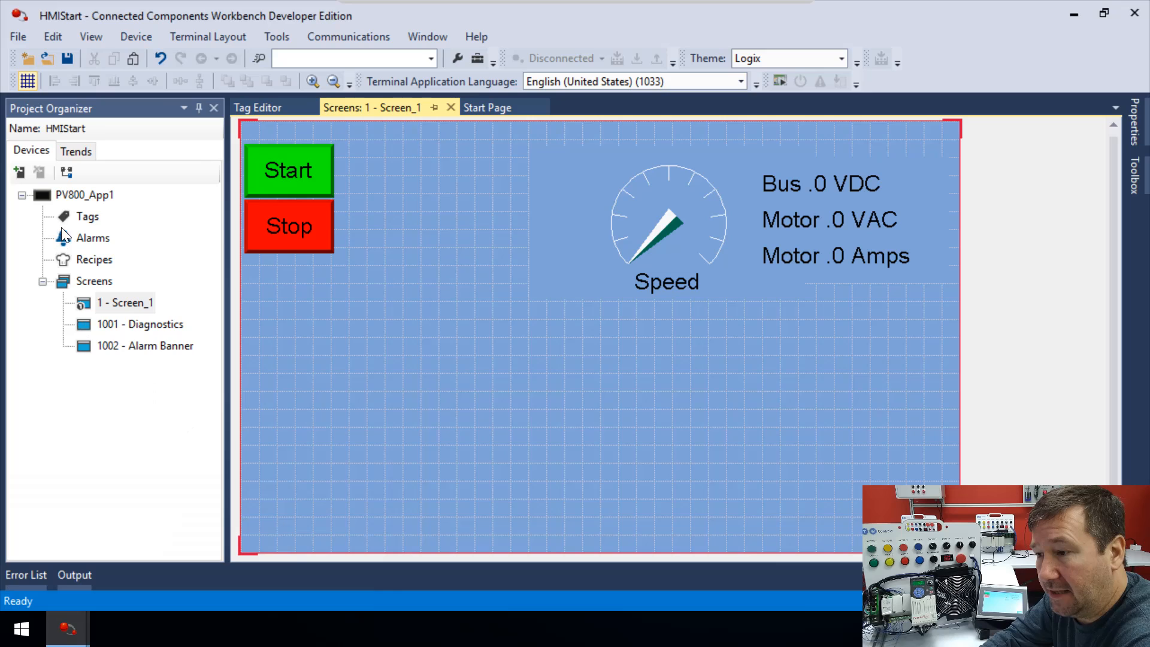
Add an external tag named SpeedCommand to the PV800_App1 tags in the HMIStart project.
double_click(66, 217)
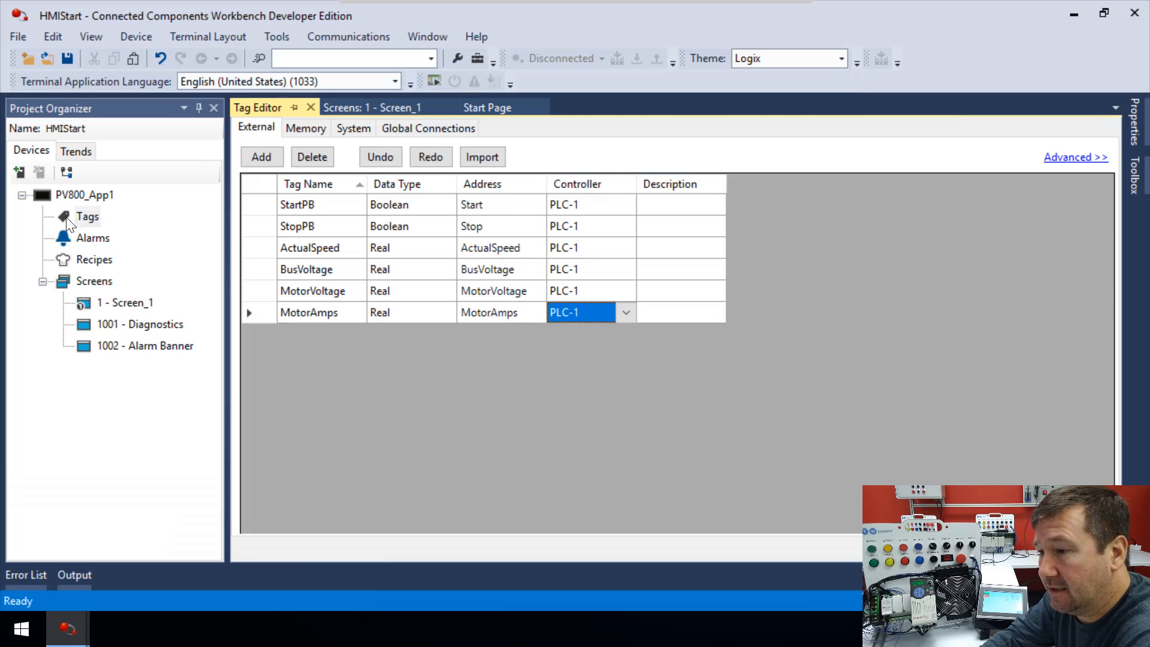
click(257, 156)
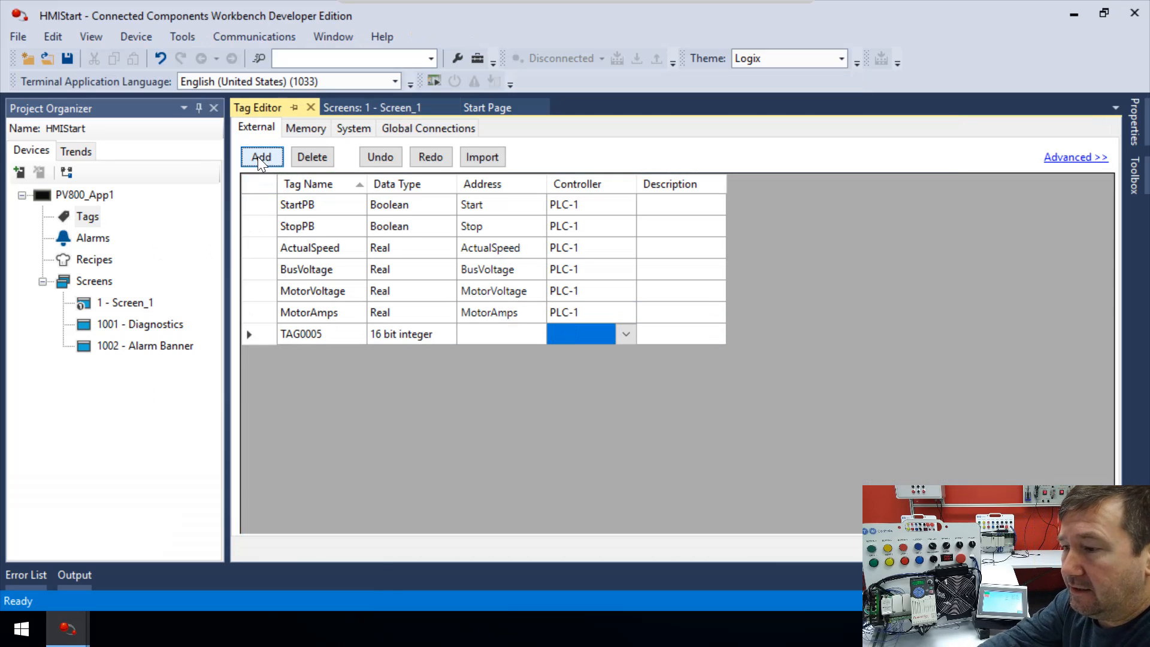
click(297, 332)
click(297, 332)
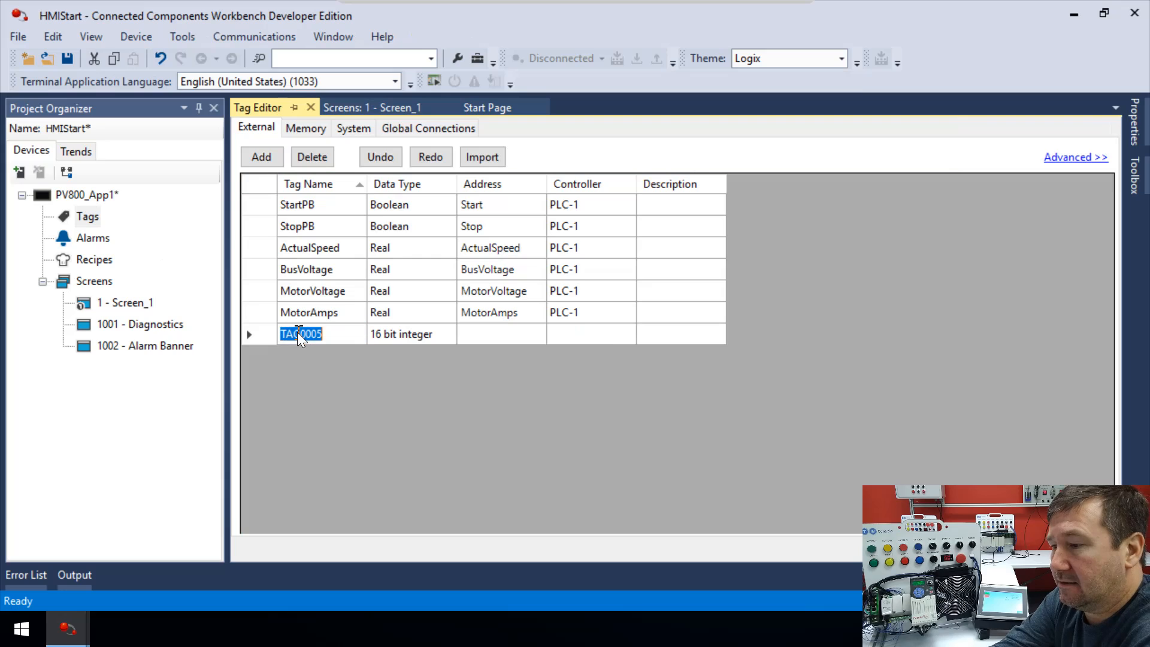
text(SpeedCommand)
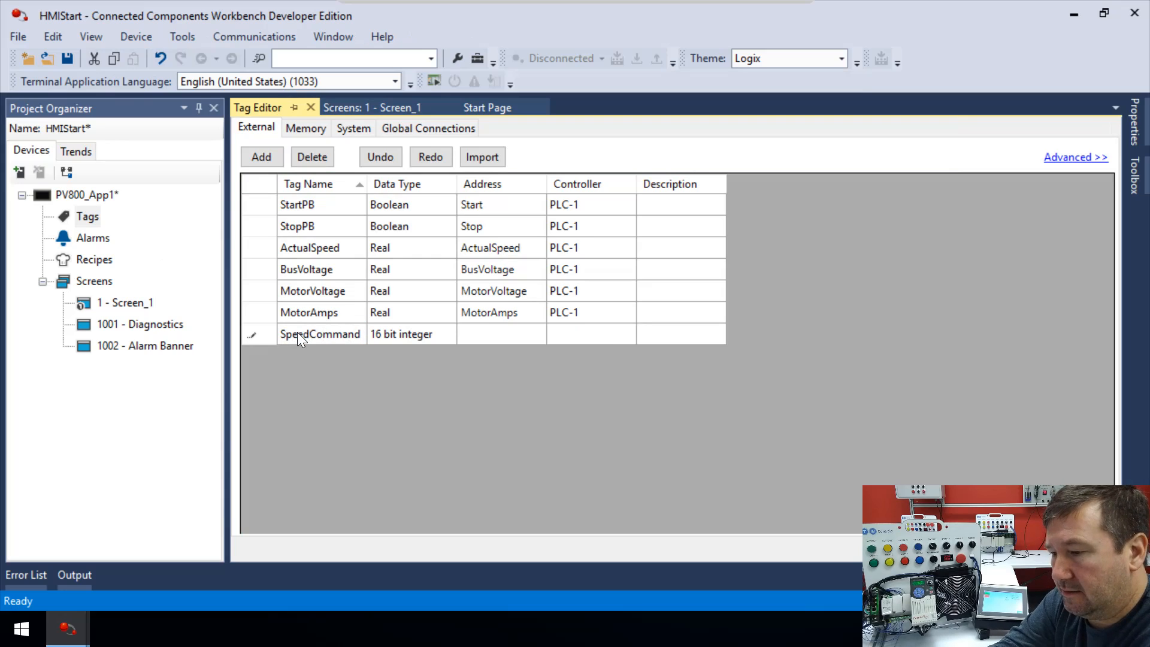
Give the SpeedCommand tag the data type Real, the address SpeedCommand and the controller PLC-1.
click(407, 336)
key(r)
key(Tab)
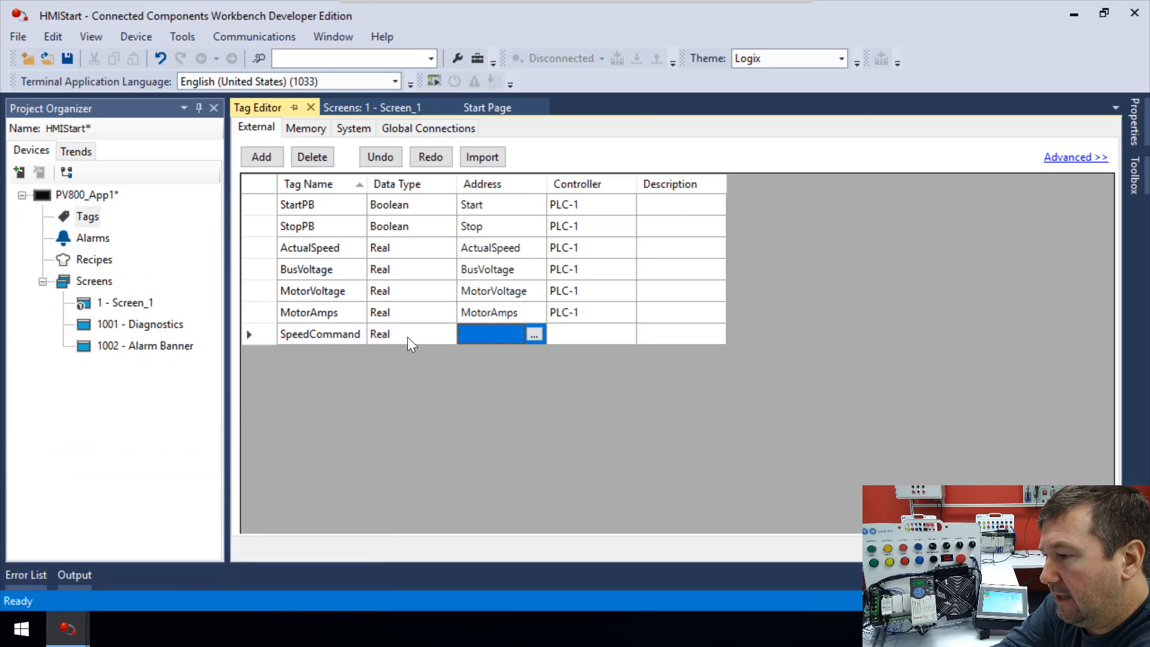
text(Spe)
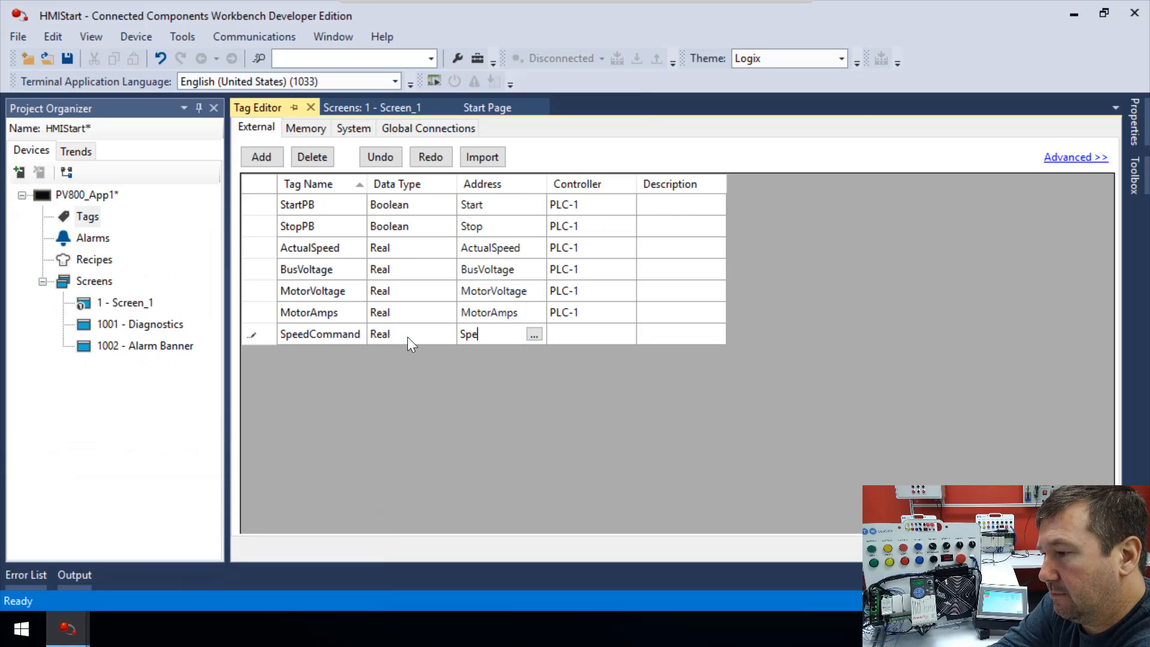
text(edCommand)
key(Tab)
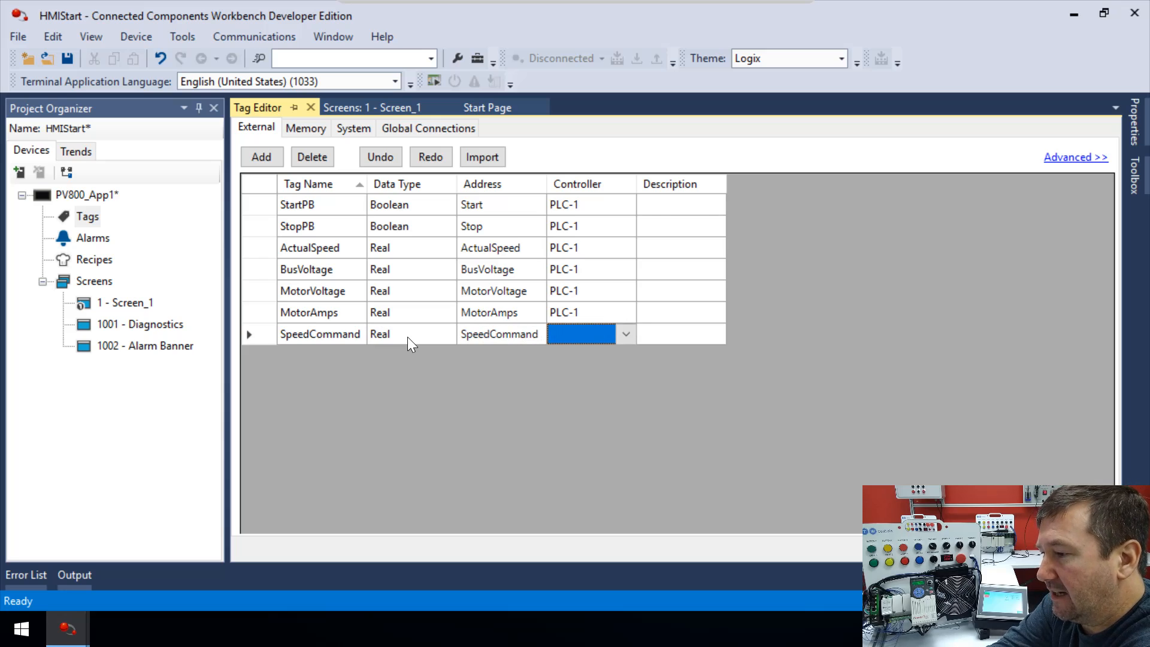
text(P)
Place a Numeric Entry object on Screen_1 between the Stop button and the speed gauge, at about left 210, top 90.
double_click(123, 303)
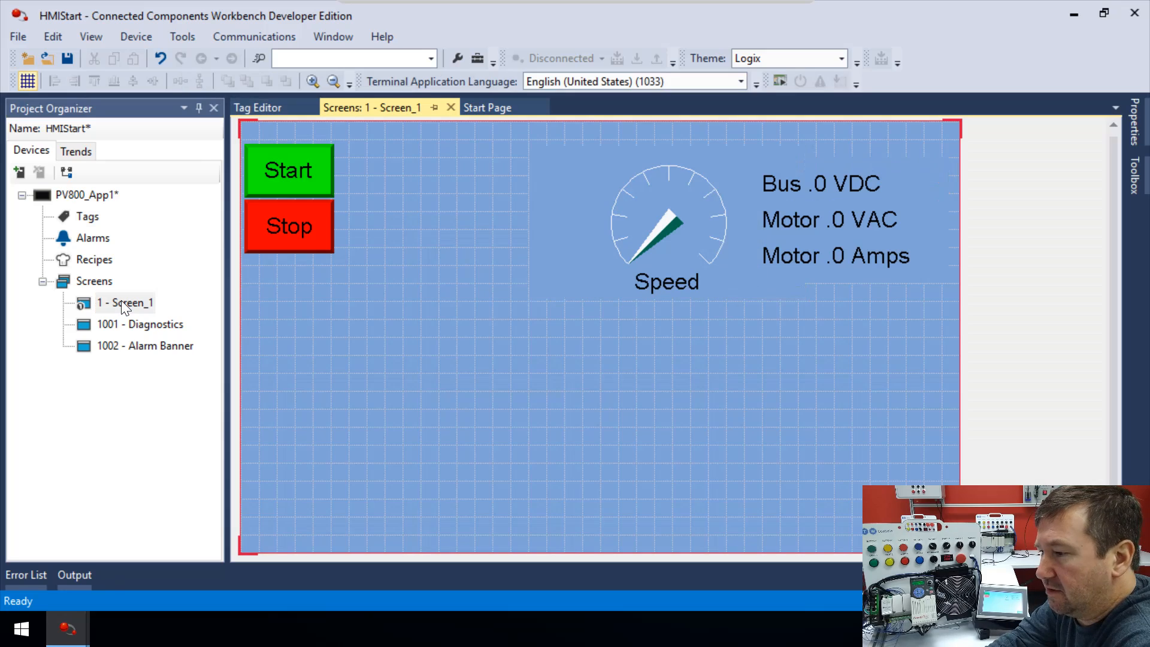
click(1134, 172)
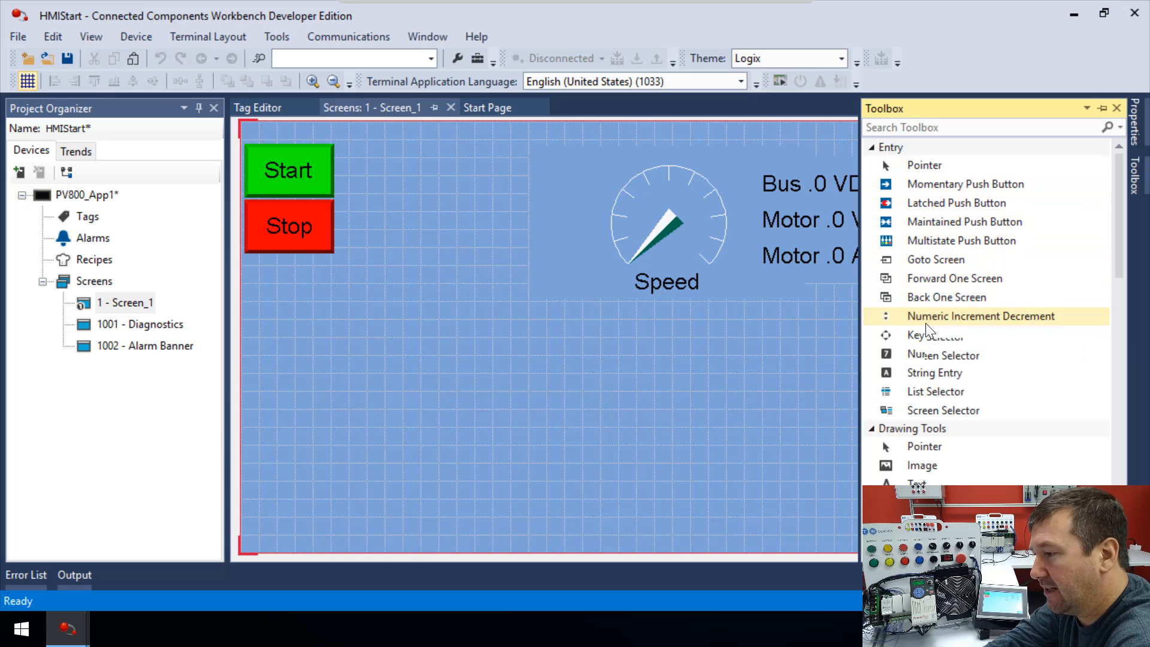
scroll(925, 322, down, 3)
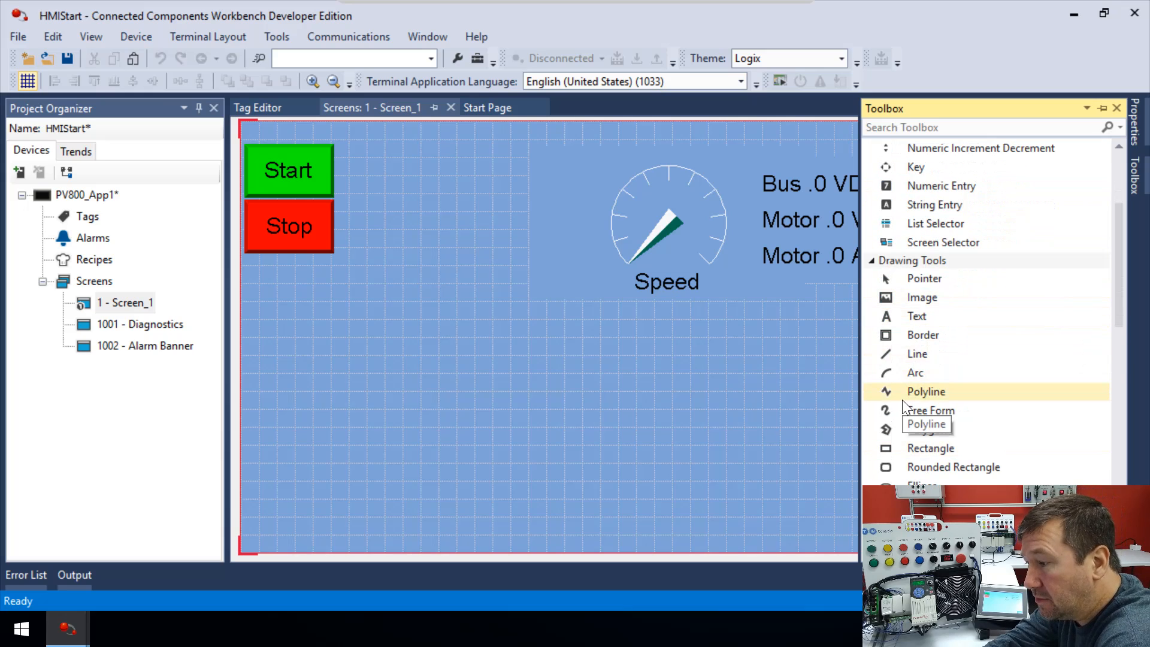
scroll(910, 360, down, 5)
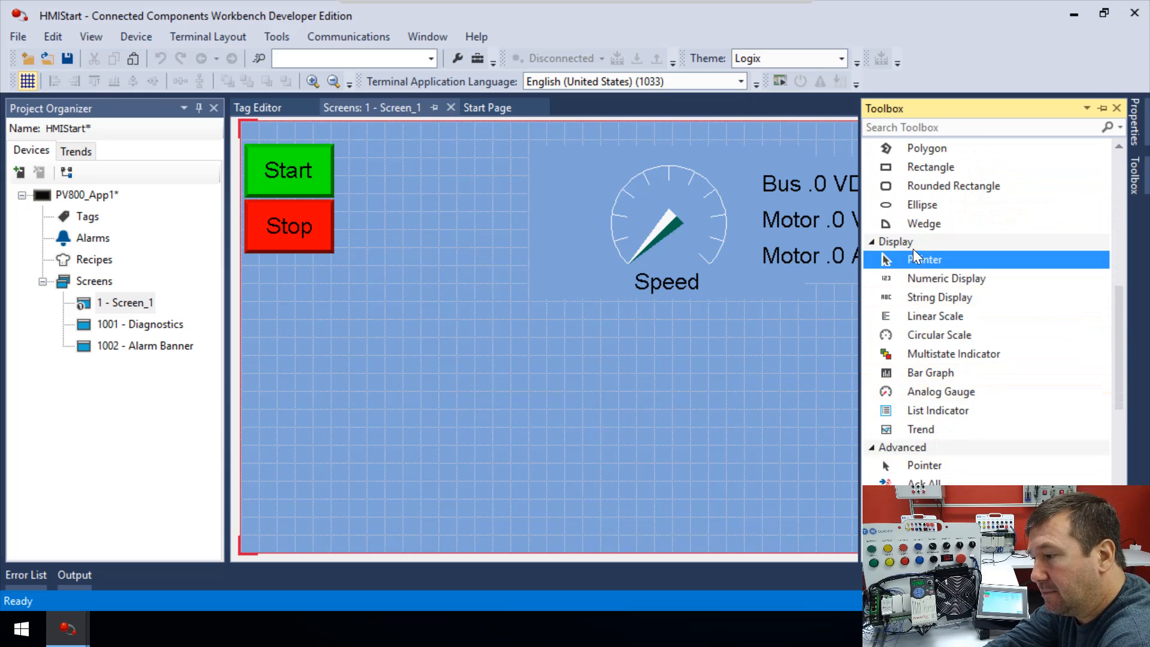
scroll(934, 380, down, 4)
scroll(934, 383, down, 1)
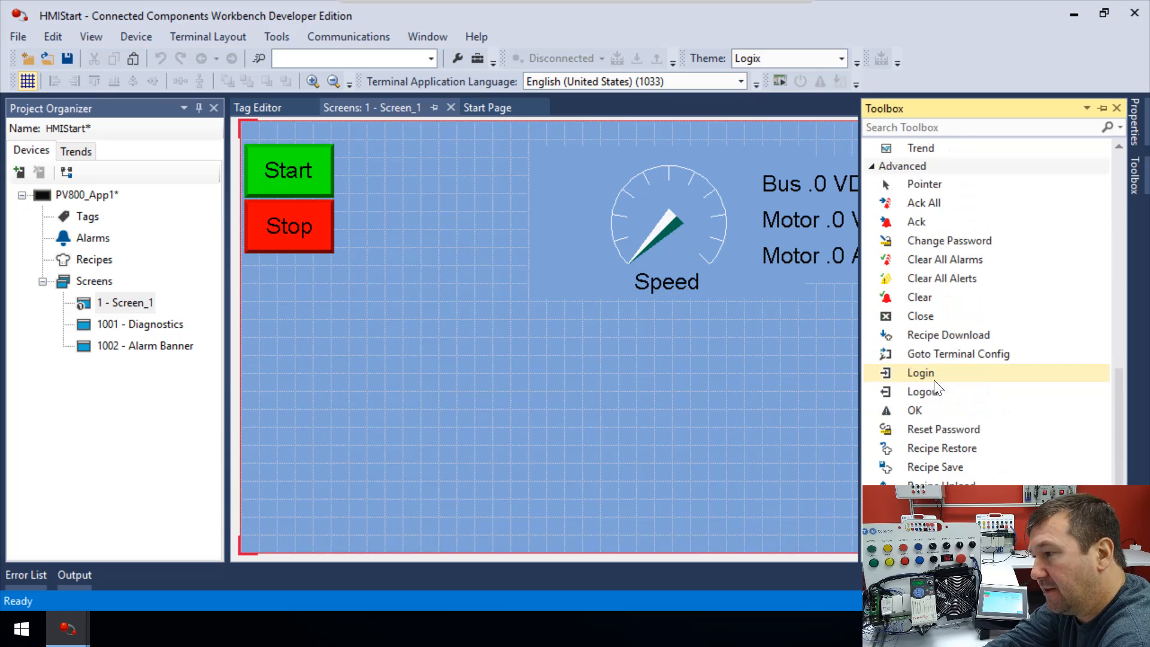
scroll(934, 383, up, 5)
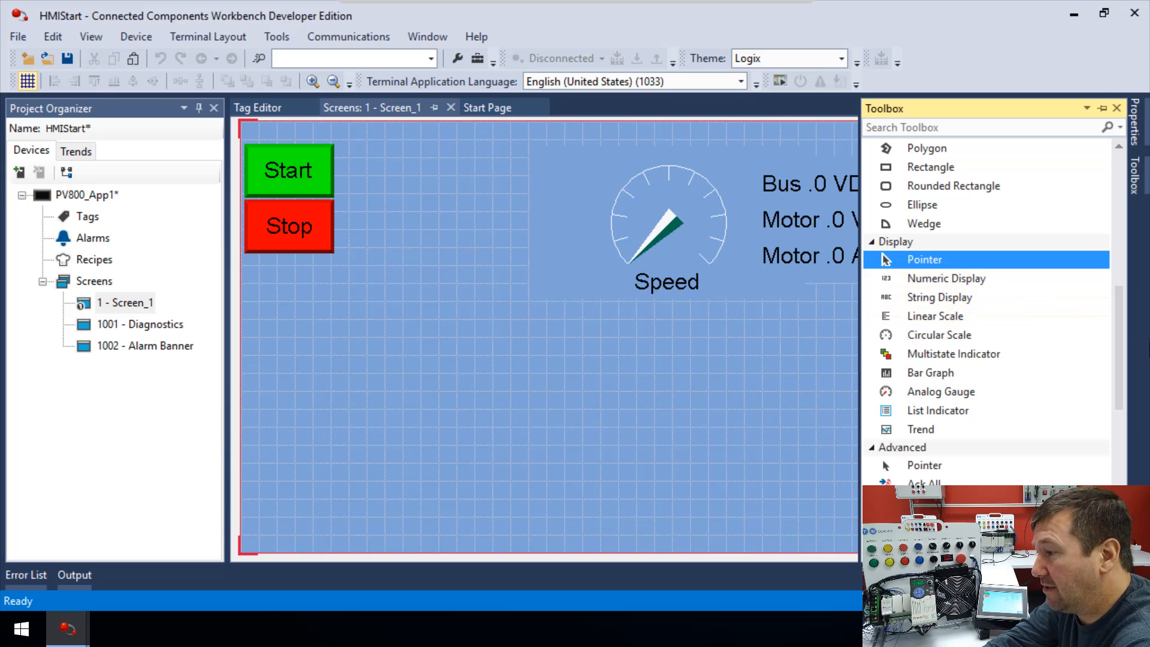
drag(1117, 327, 1137, 189)
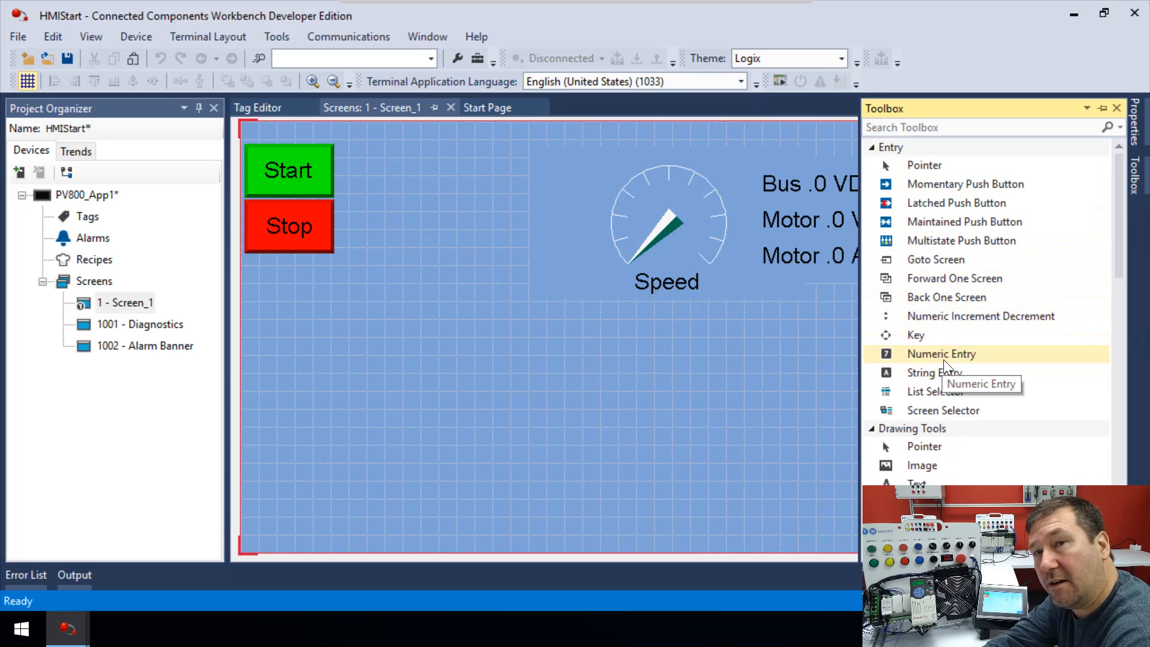
drag(943, 361, 733, 296)
drag(431, 202, 431, 202)
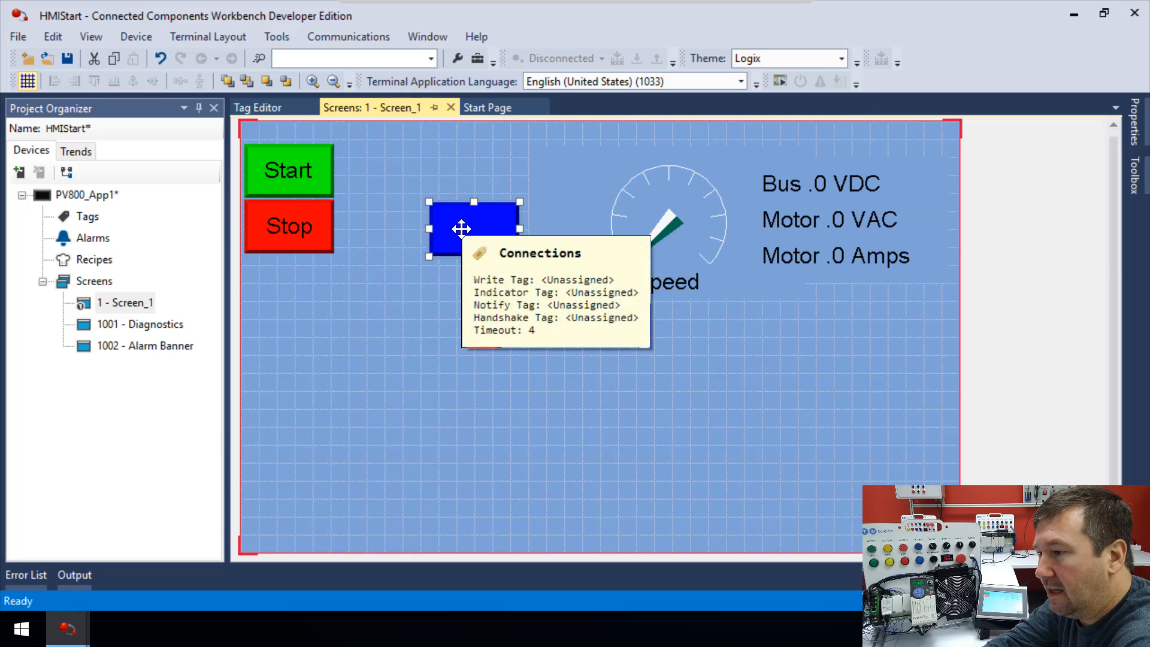
Assign SpeedCommand as the numeric entry's write tag and move the entry beside the speed gauge, to about left 300, top 80.
click(1133, 123)
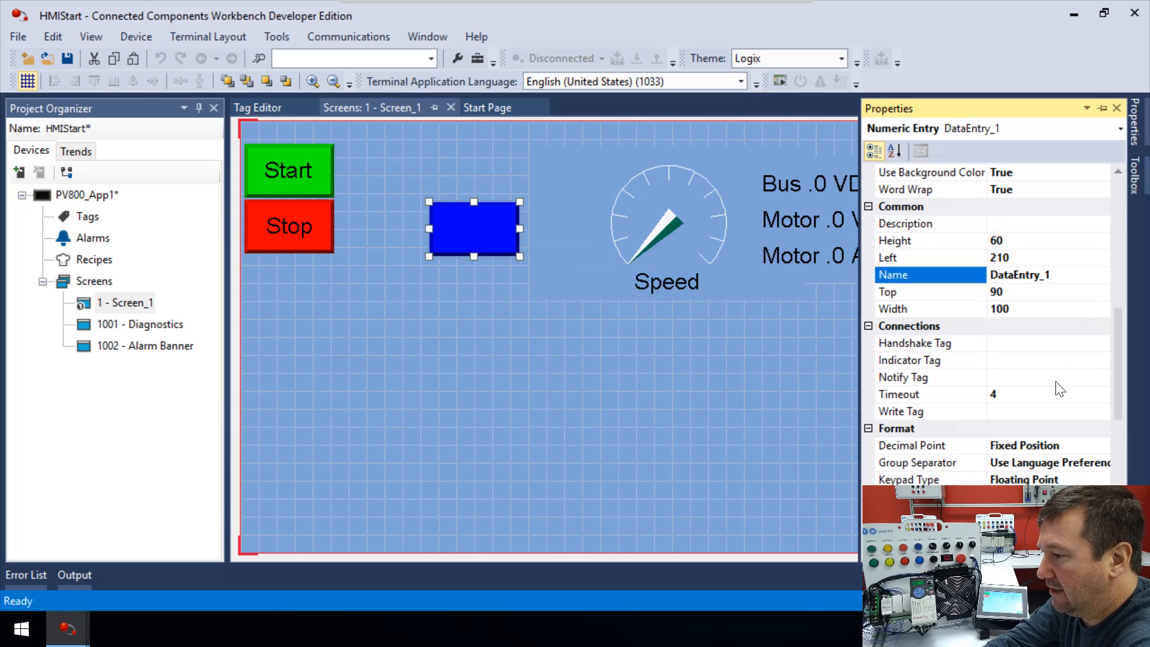
click(1017, 412)
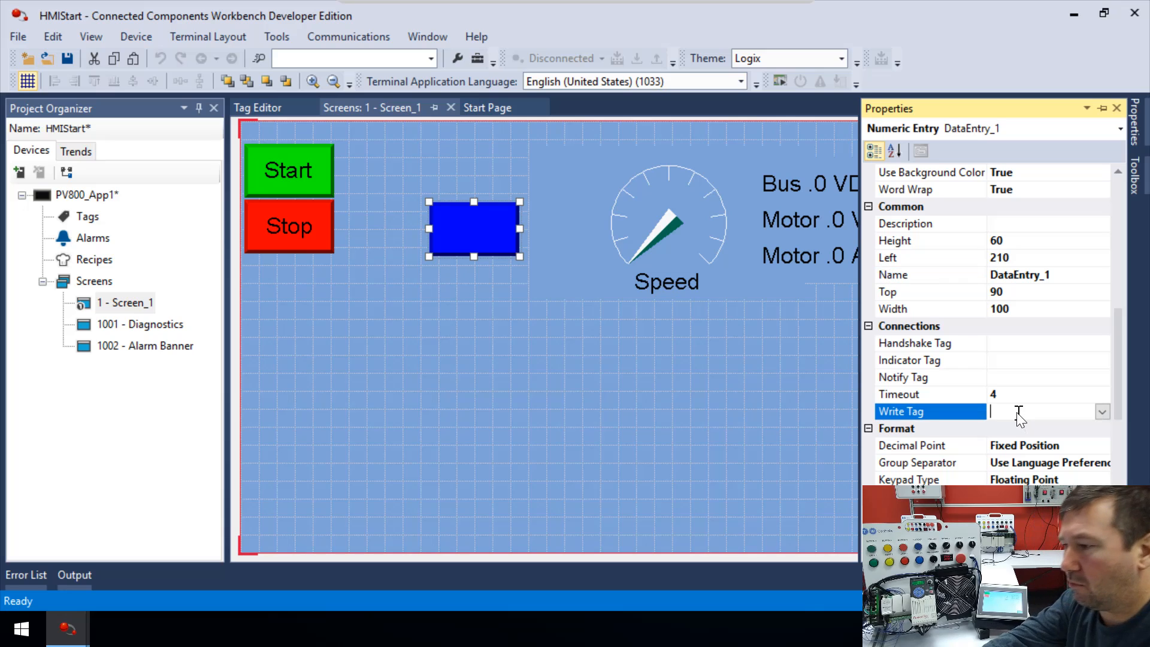
click(1101, 411)
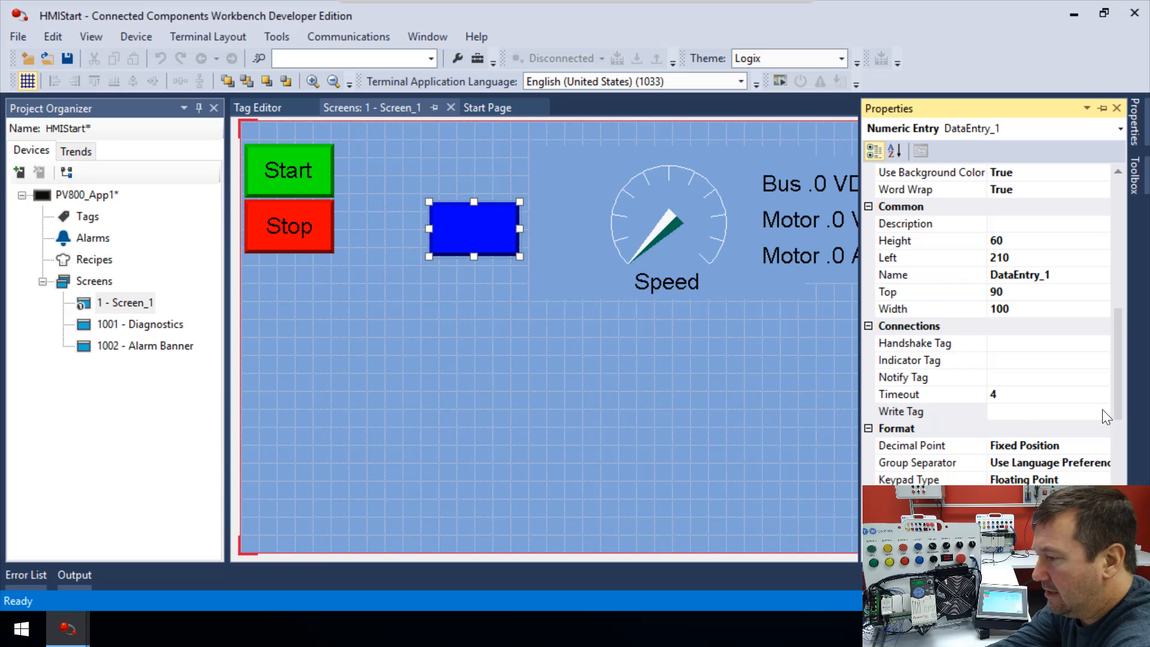
click(1101, 411)
click(1102, 411)
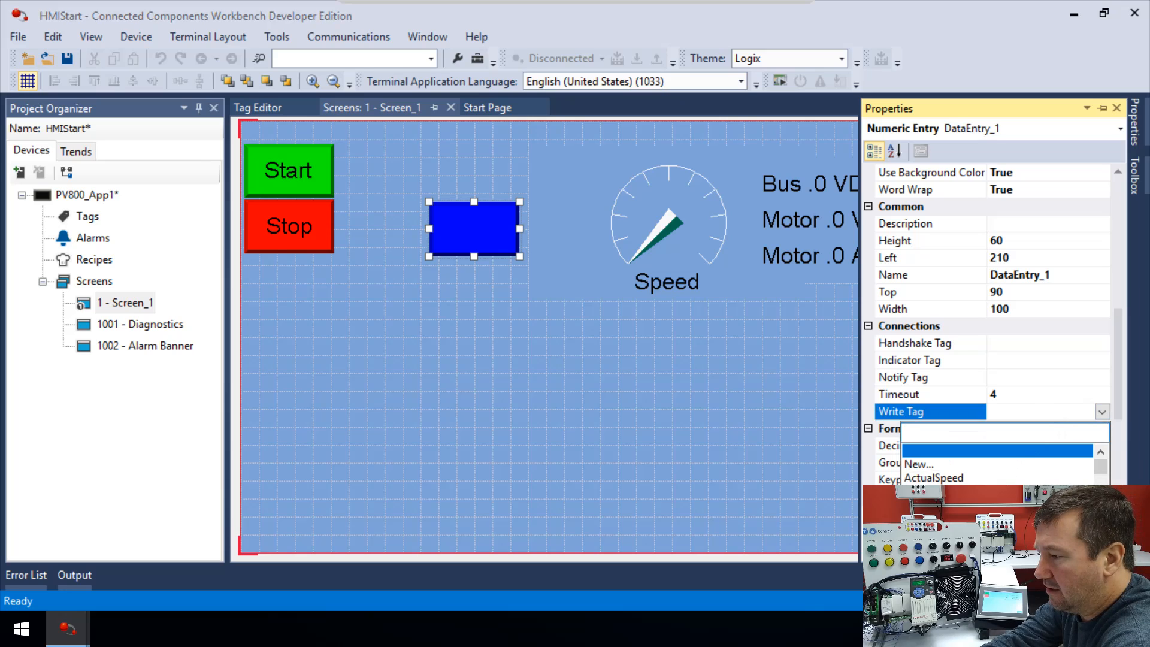
drag(479, 229, 569, 233)
Set the numeric entry's background color and border color to #1D4288.
mouse_move(1133, 120)
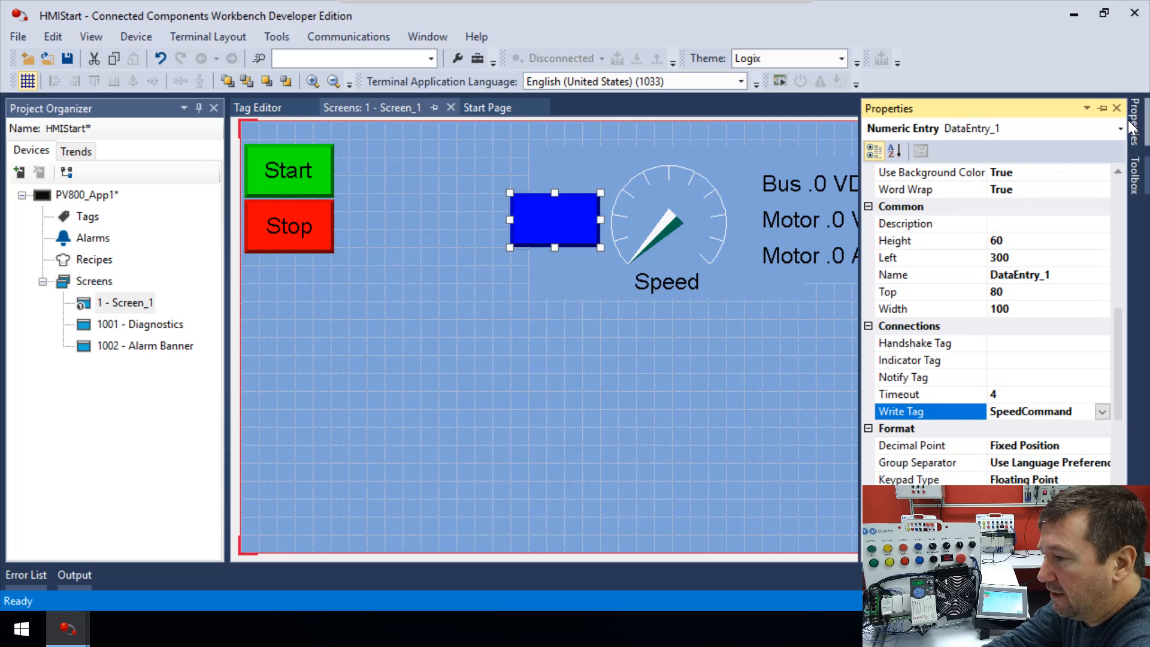
scroll(1093, 276, up, 7)
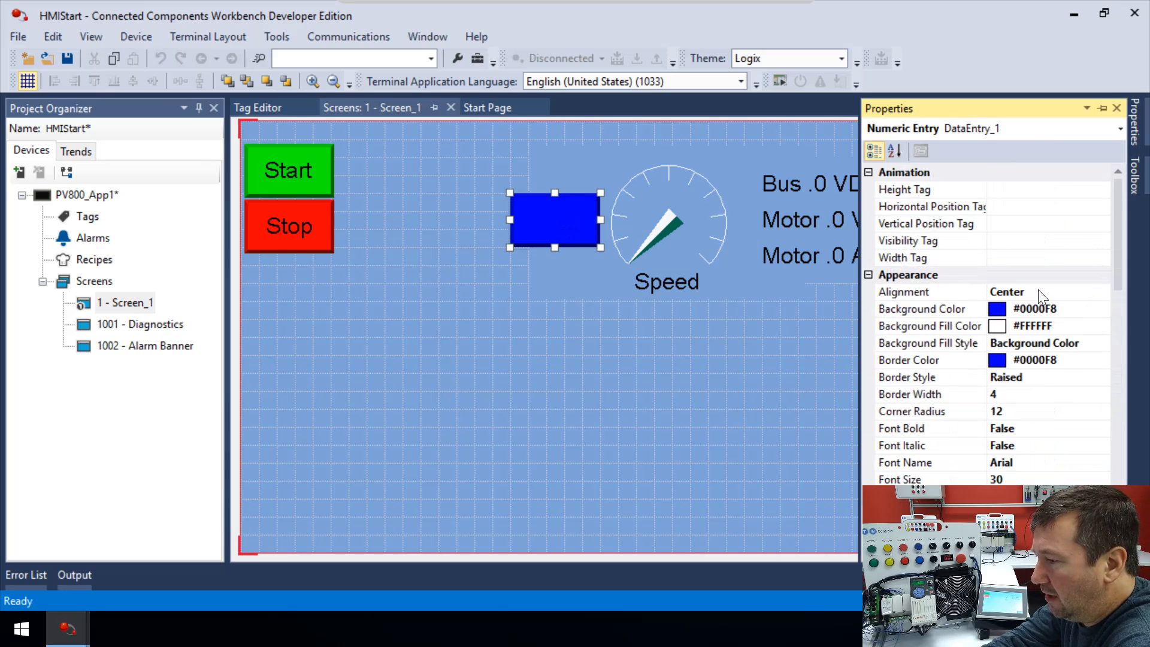
click(1038, 309)
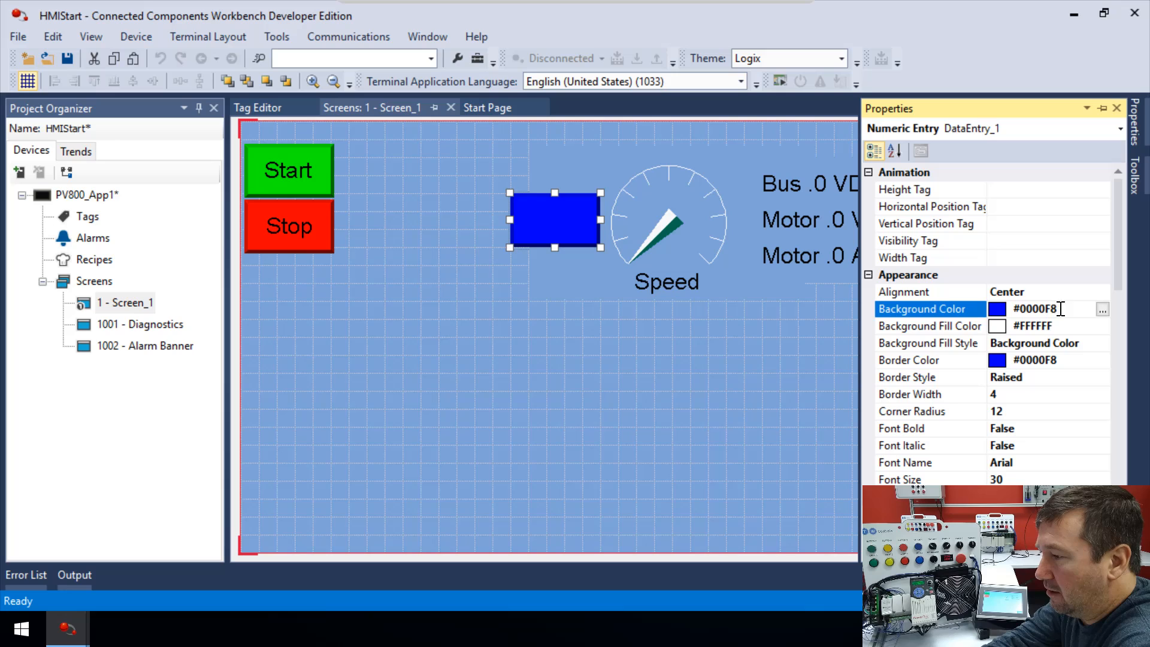
drag(1066, 309, 993, 321)
text(#1D4288)
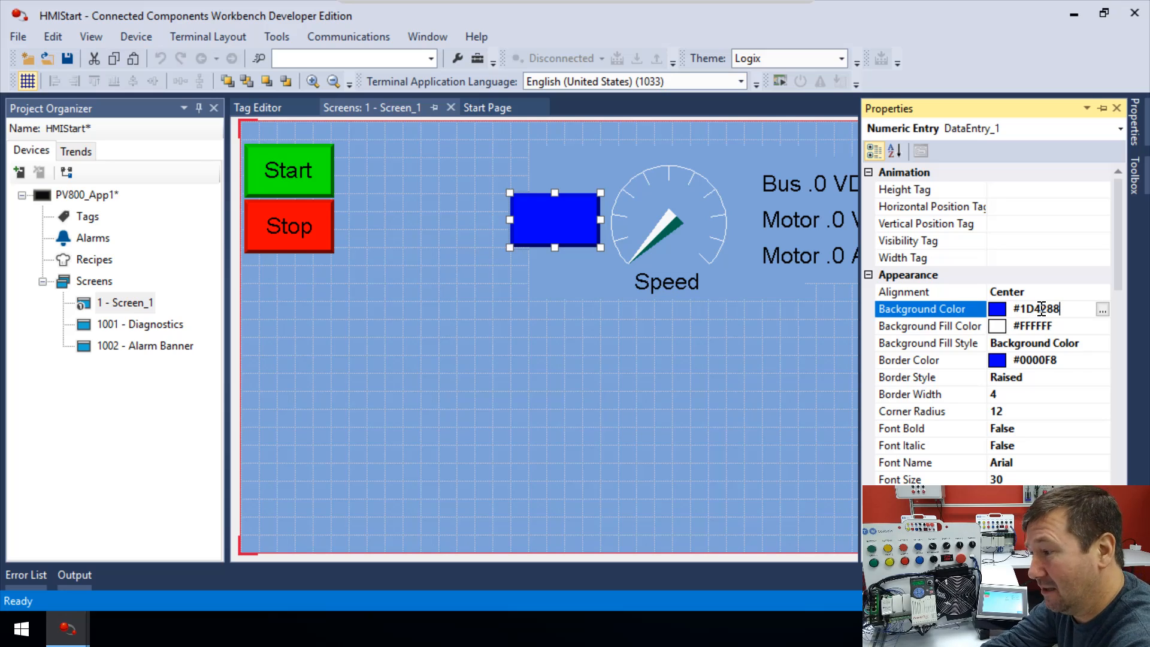
click(1061, 365)
drag(1060, 362, 1030, 364)
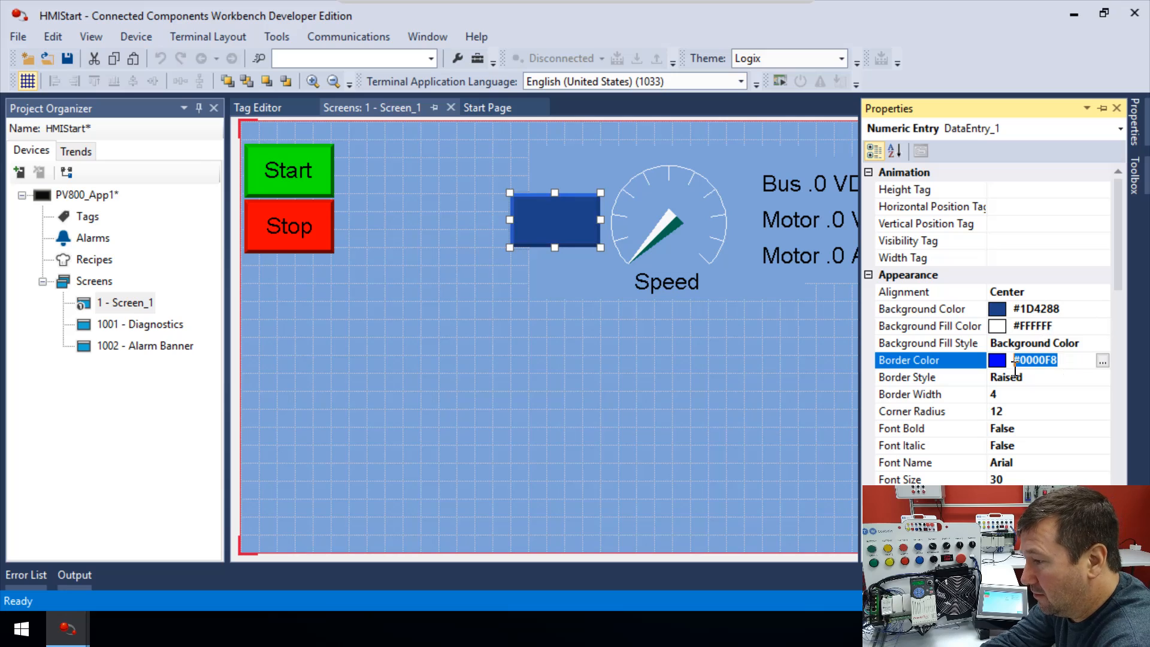
text(#1D4288)
click(1031, 397)
click(482, 305)
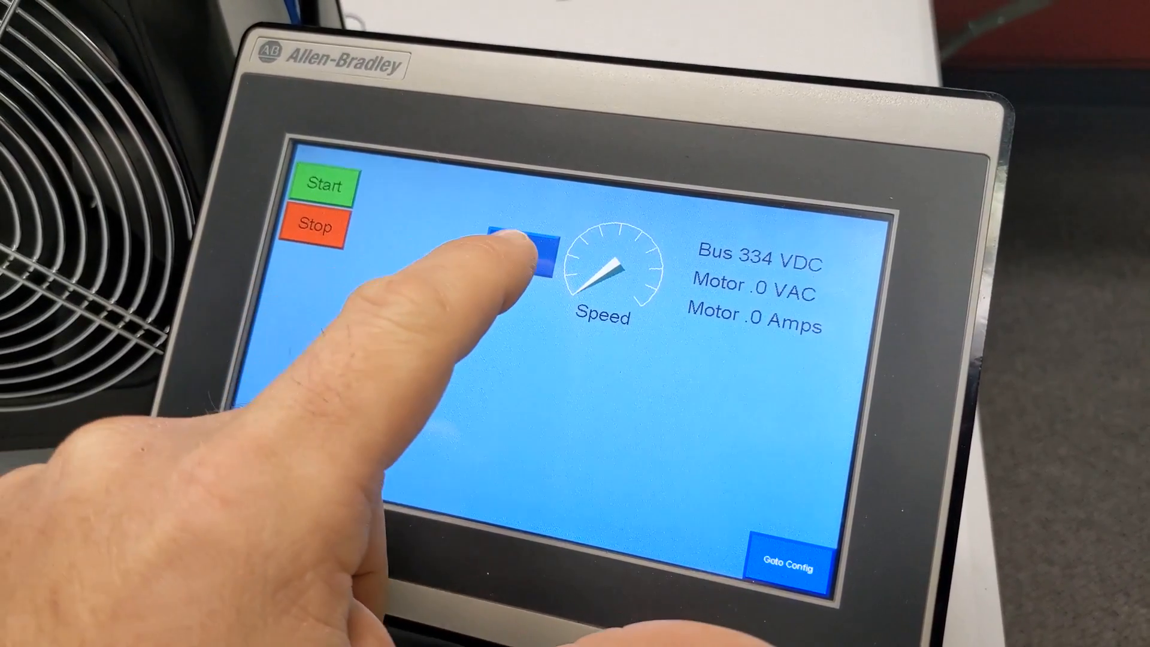
click(501, 223)
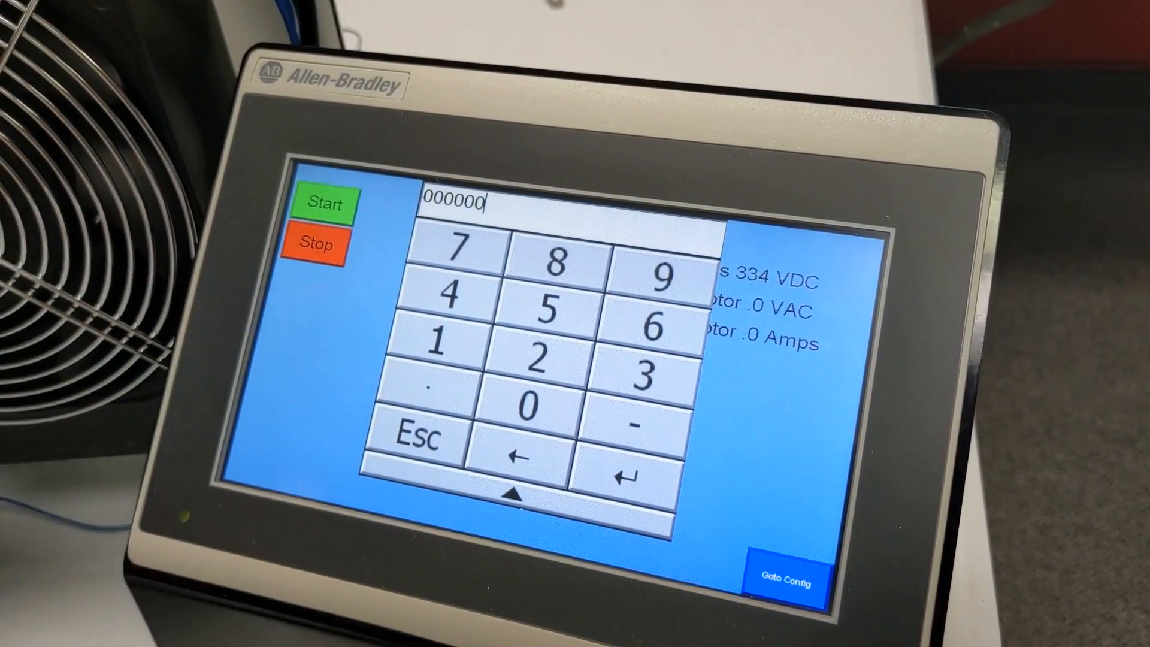
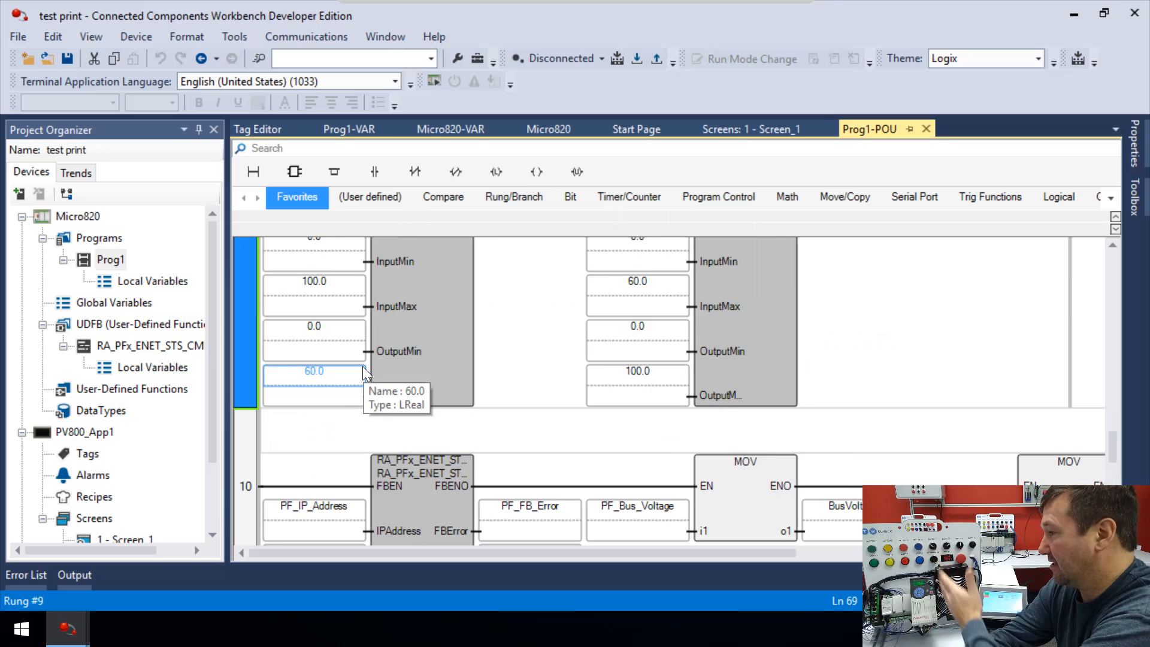
scroll(364, 371, up, 3)
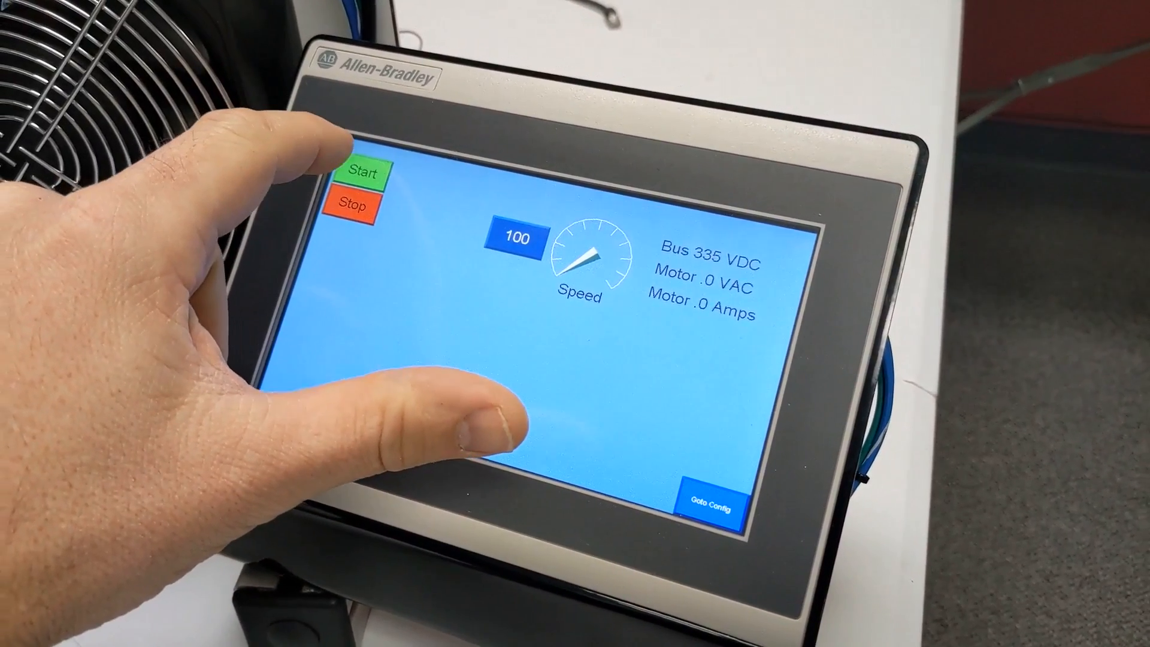
click(360, 169)
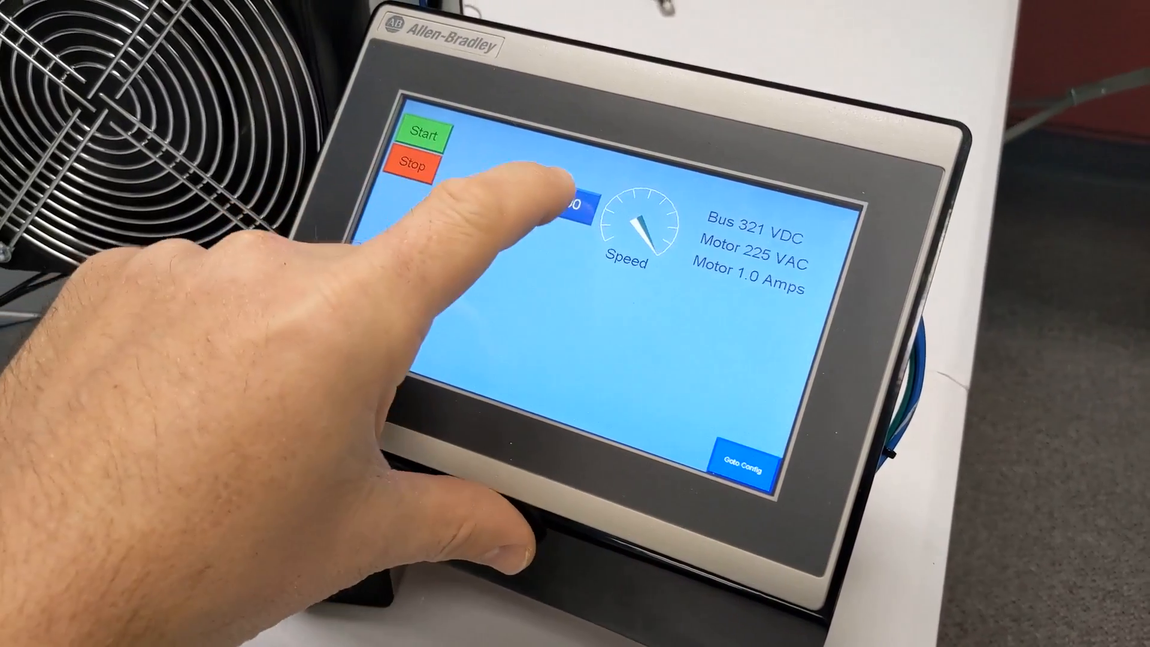
click(566, 207)
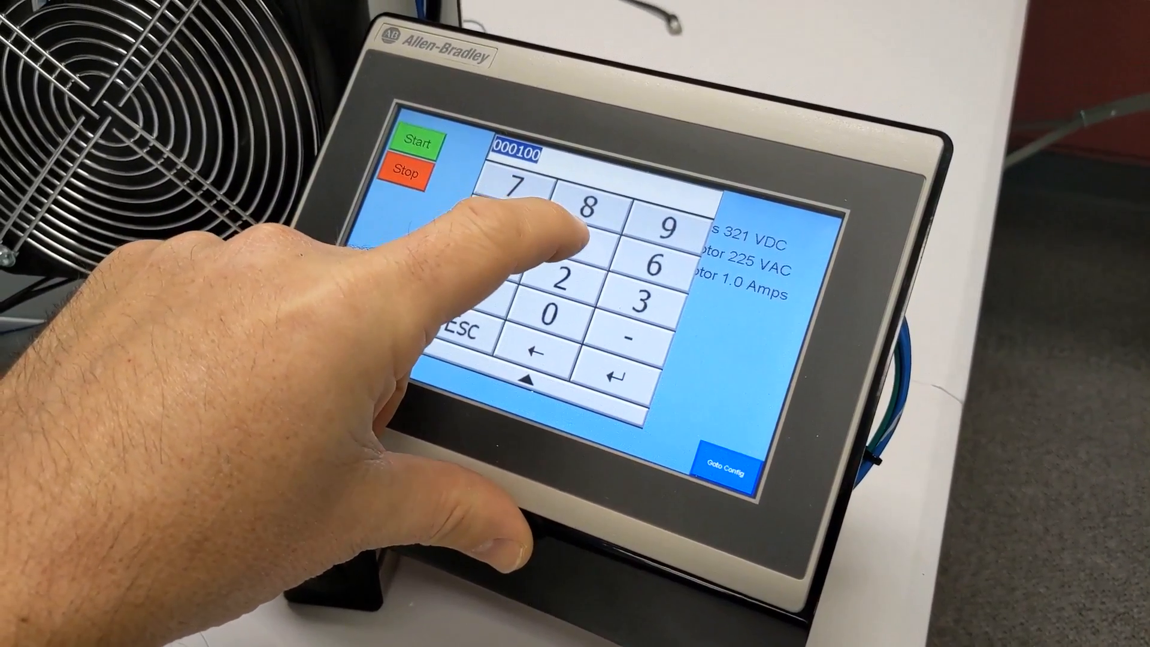
click(573, 243)
click(549, 314)
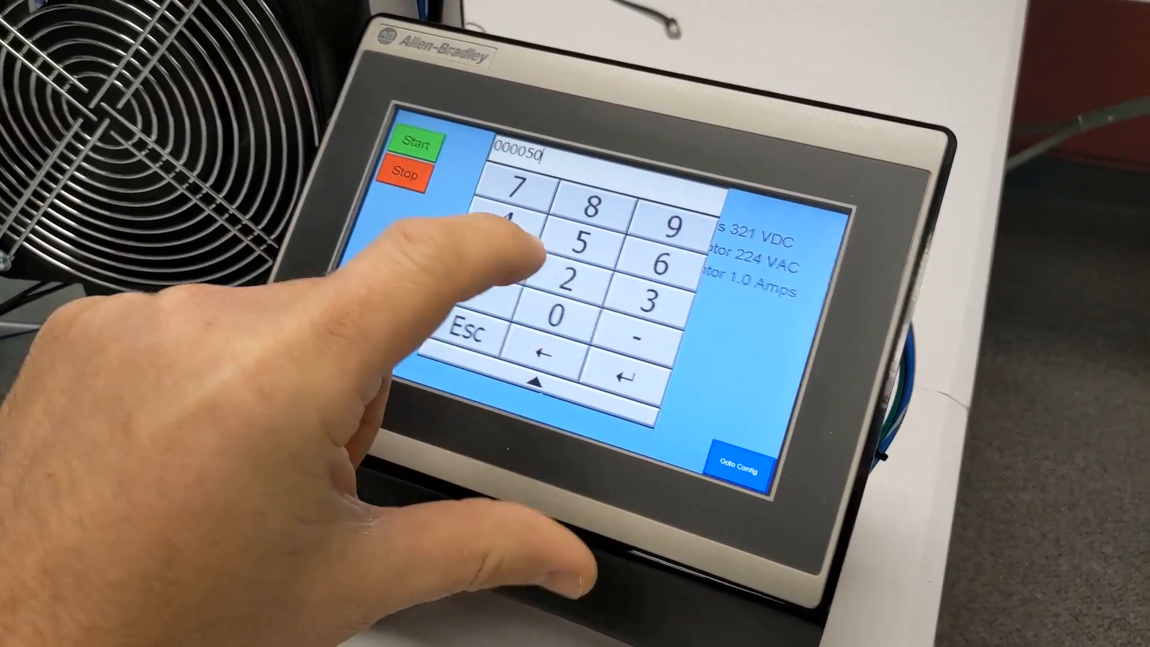
click(608, 372)
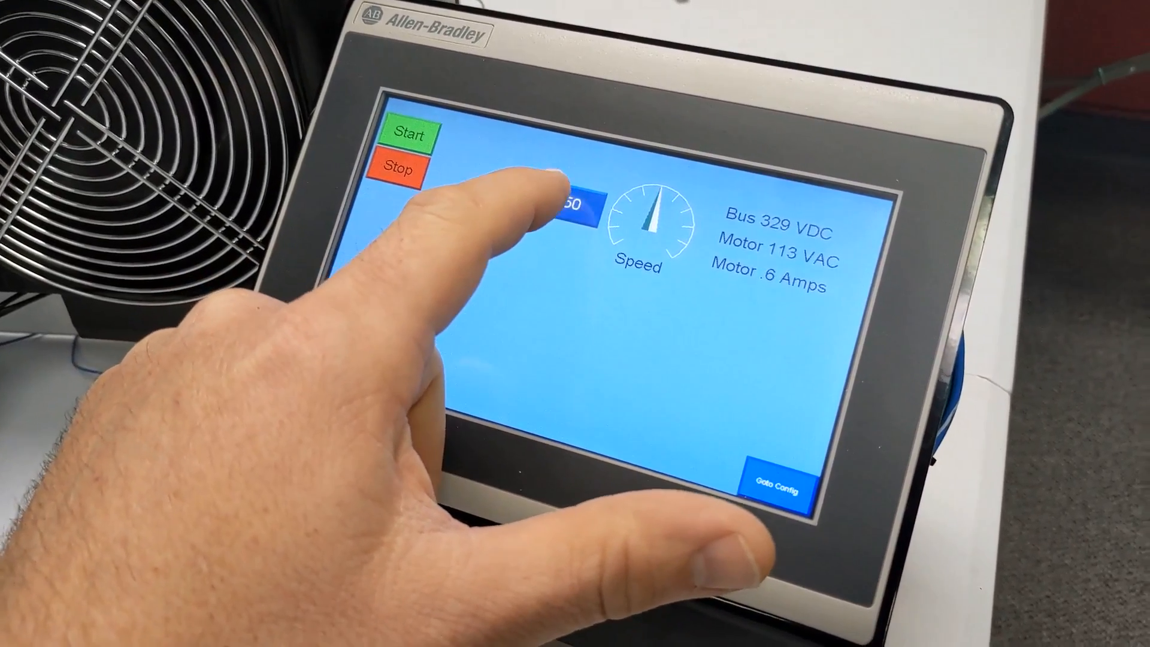
click(566, 205)
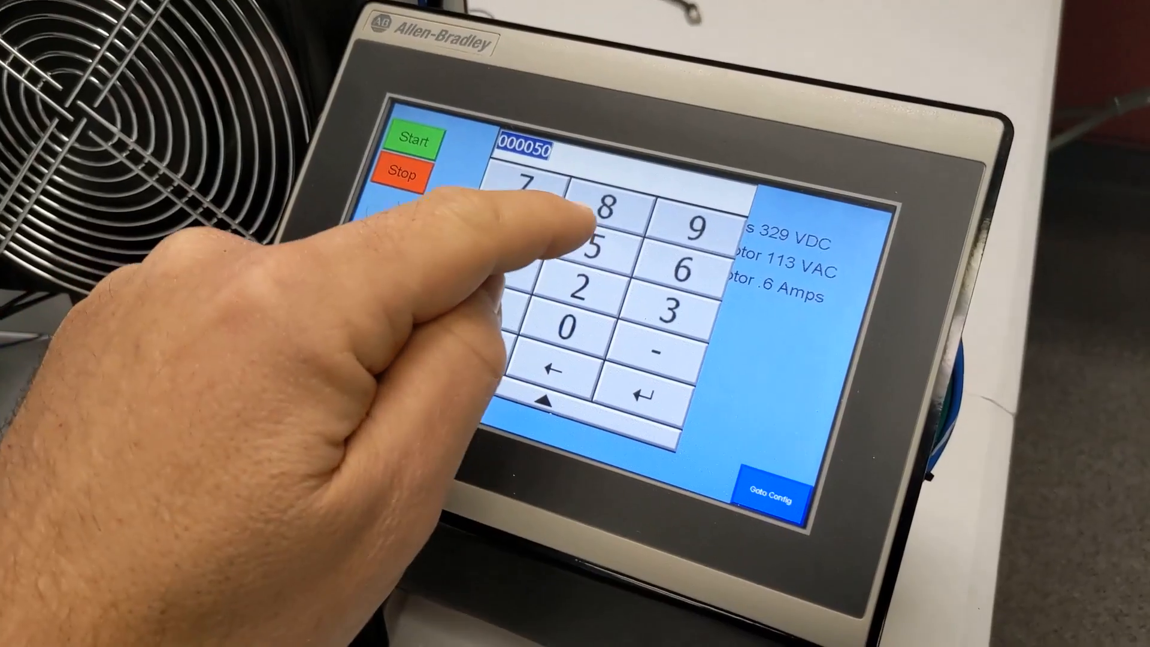
click(597, 261)
click(573, 340)
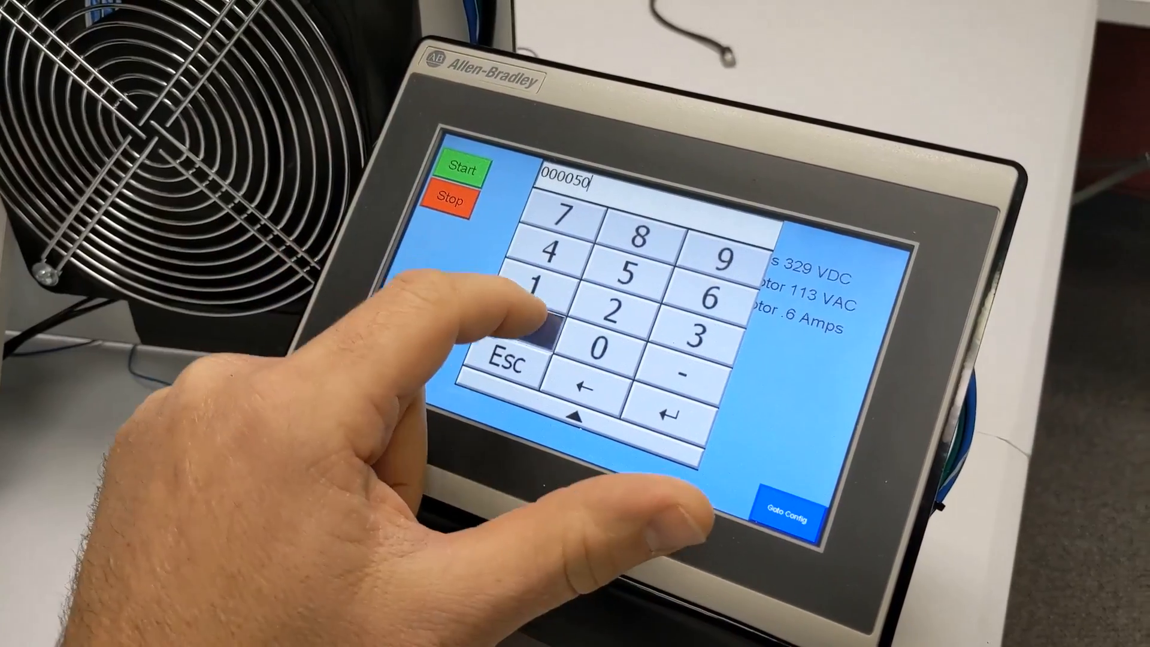
click(561, 289)
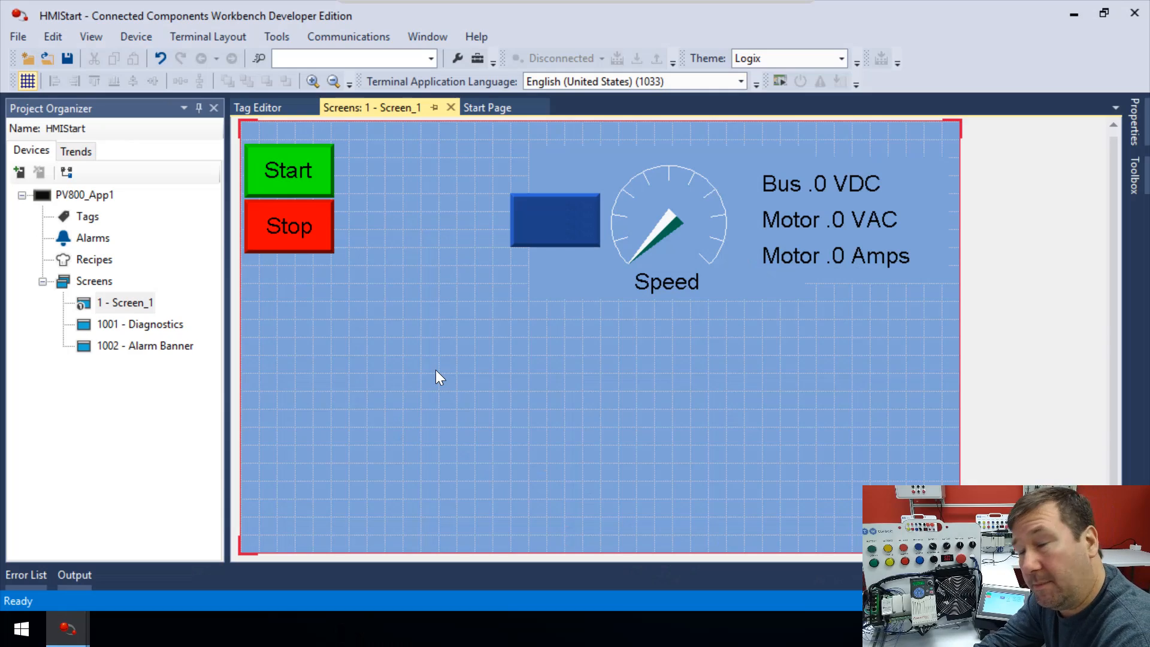
Set the decimal point format of the SpeedCommand numeric entry to Keypad Controlled.
click(539, 228)
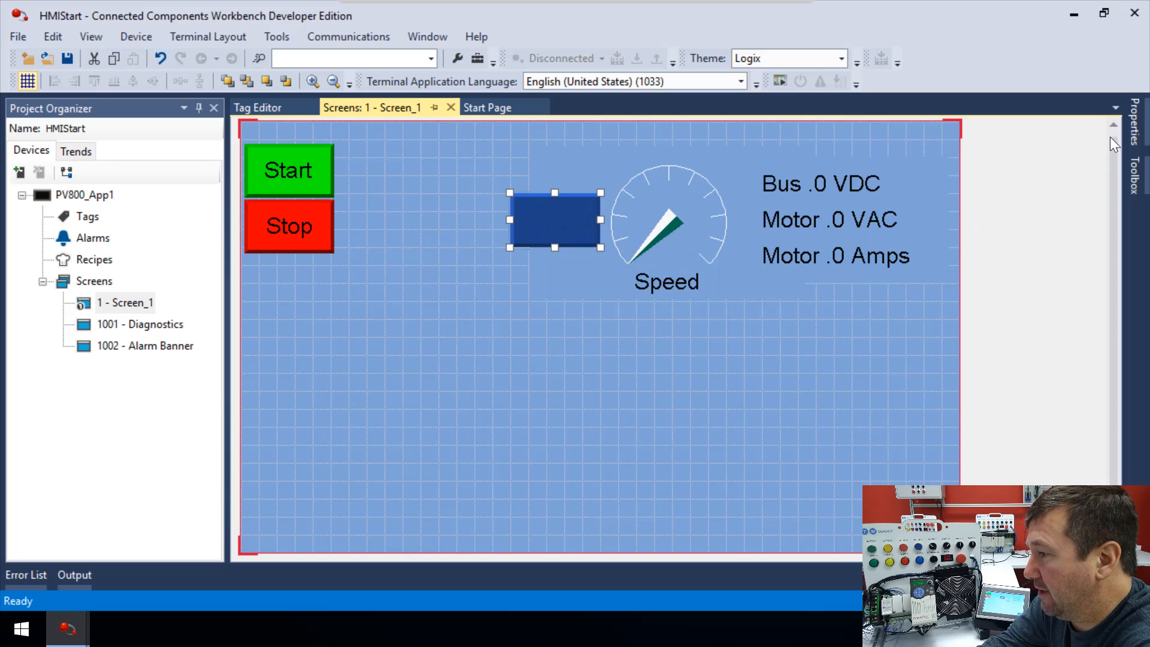
click(1143, 128)
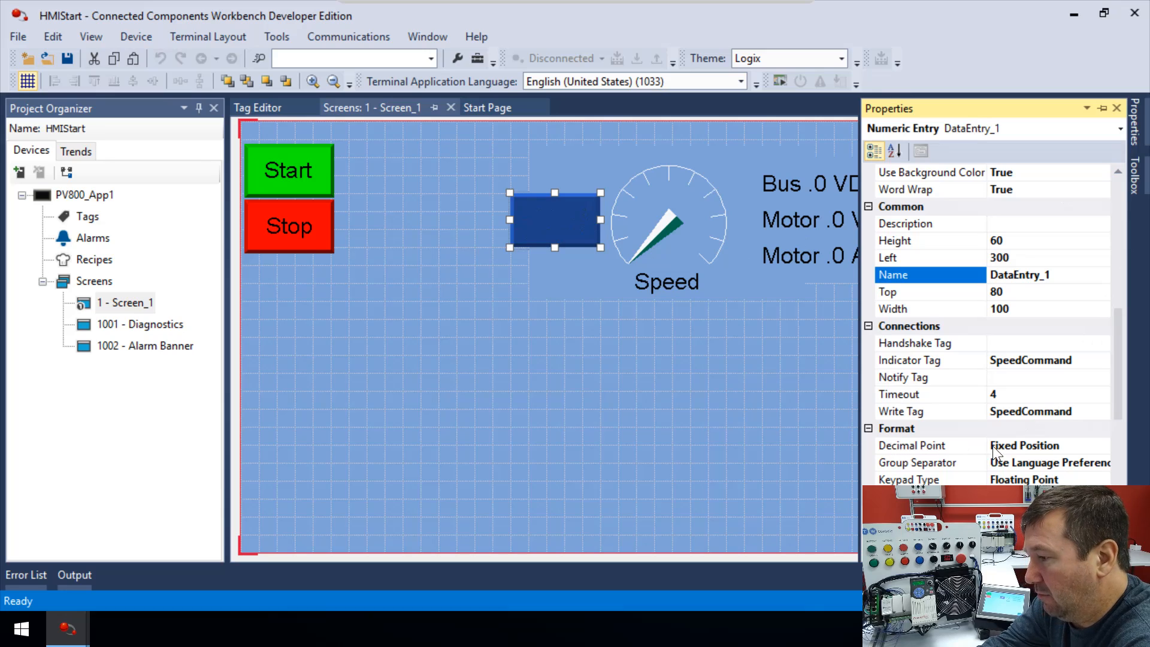
click(1101, 445)
click(1101, 446)
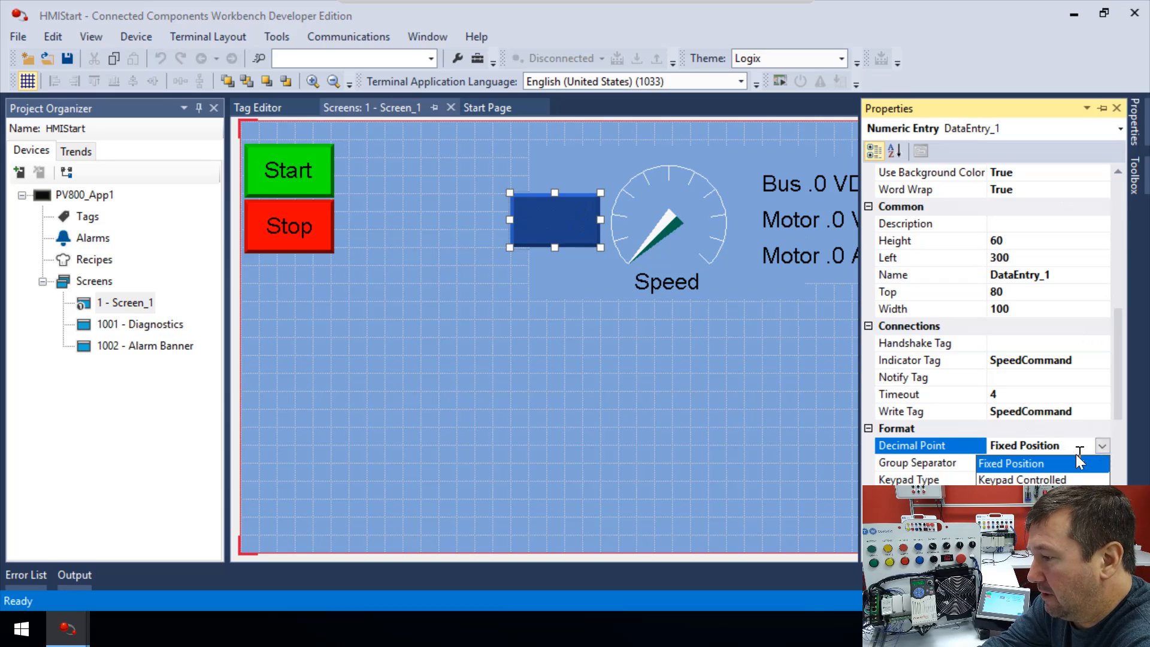
click(1022, 479)
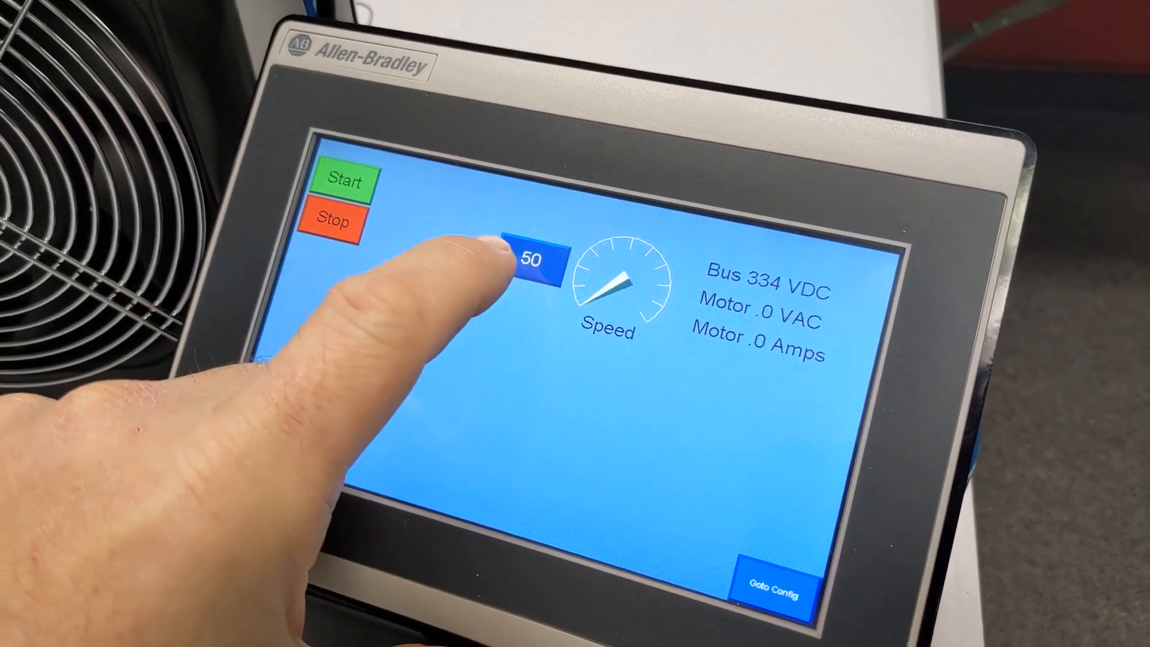
click(518, 257)
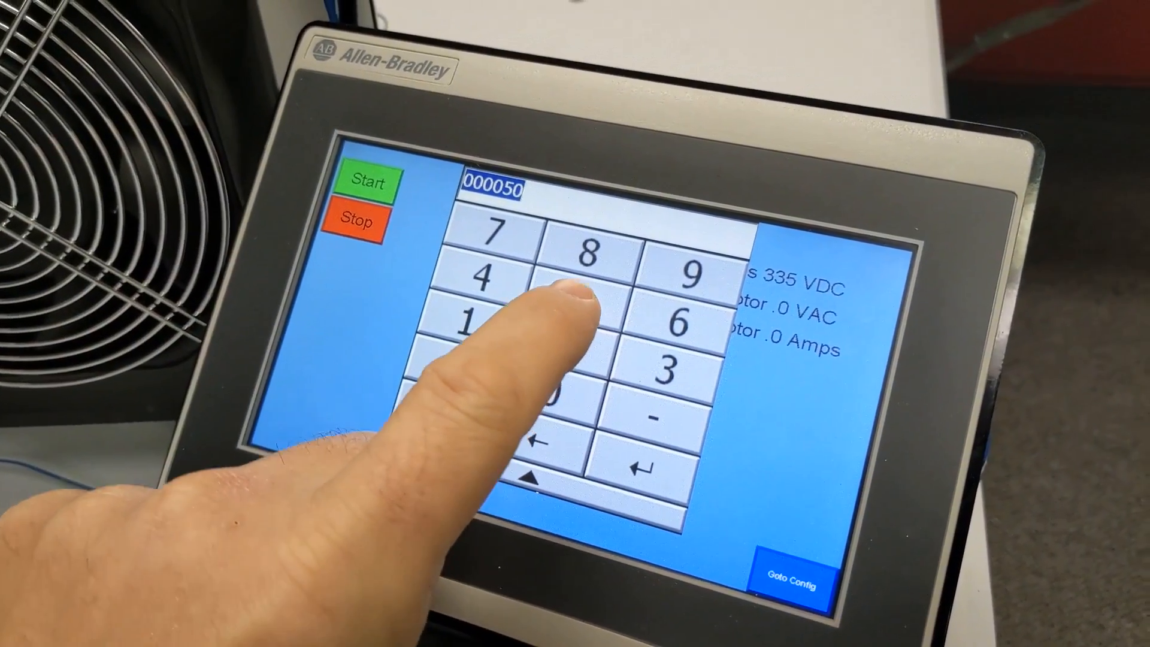
click(576, 303)
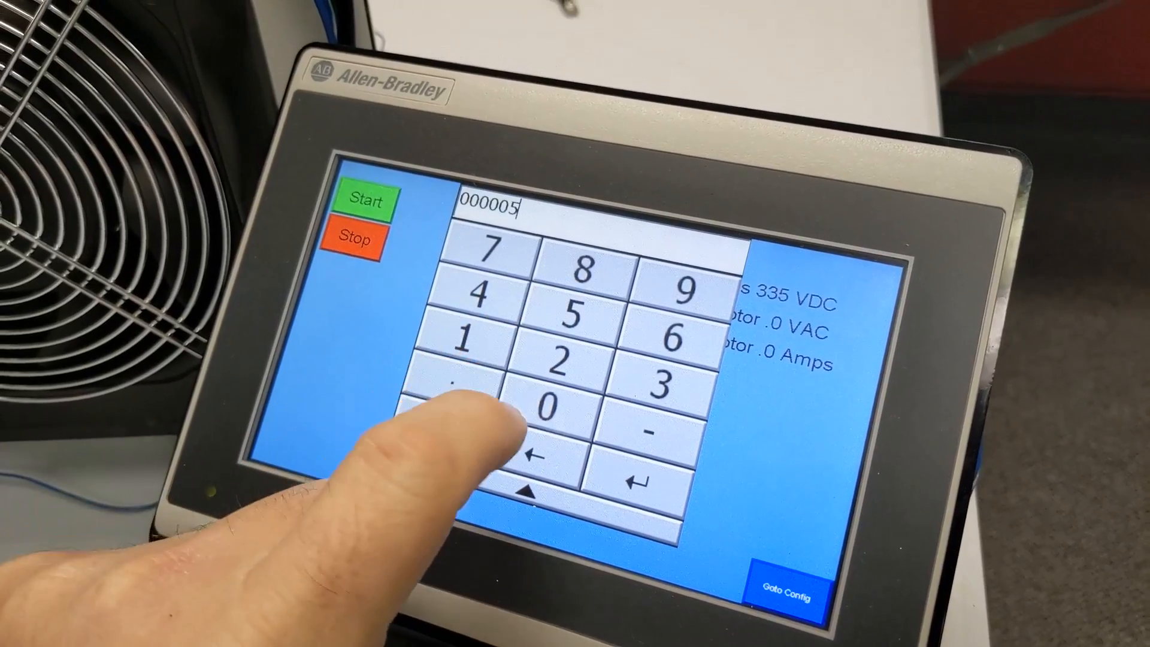
click(551, 392)
click(461, 383)
click(572, 356)
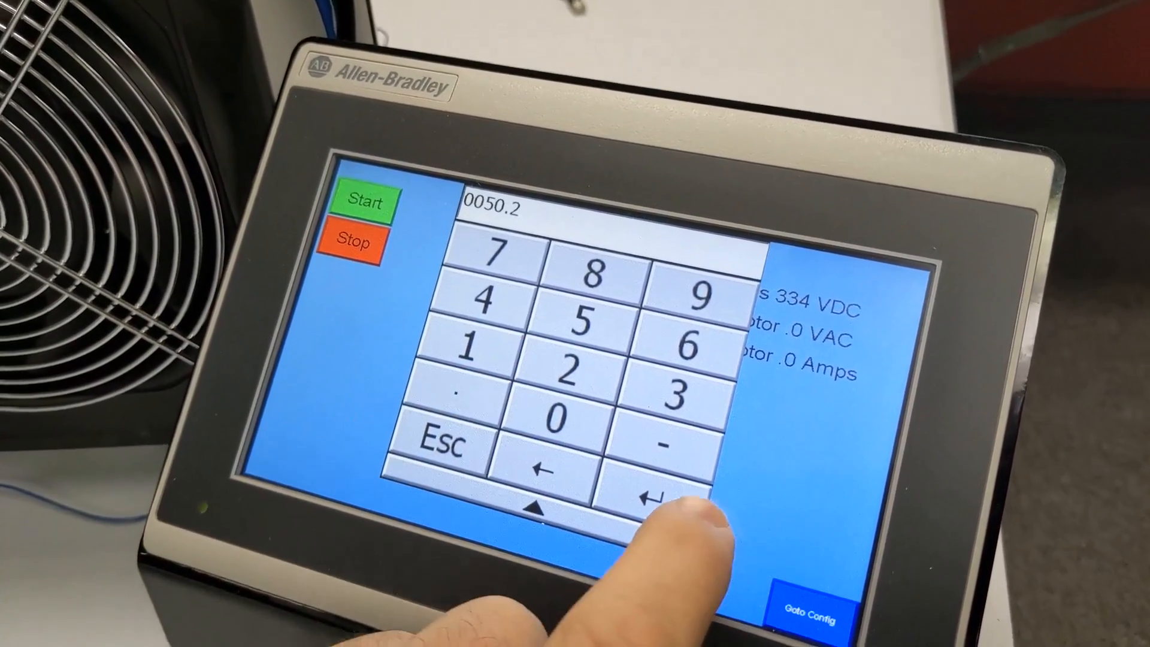
click(655, 497)
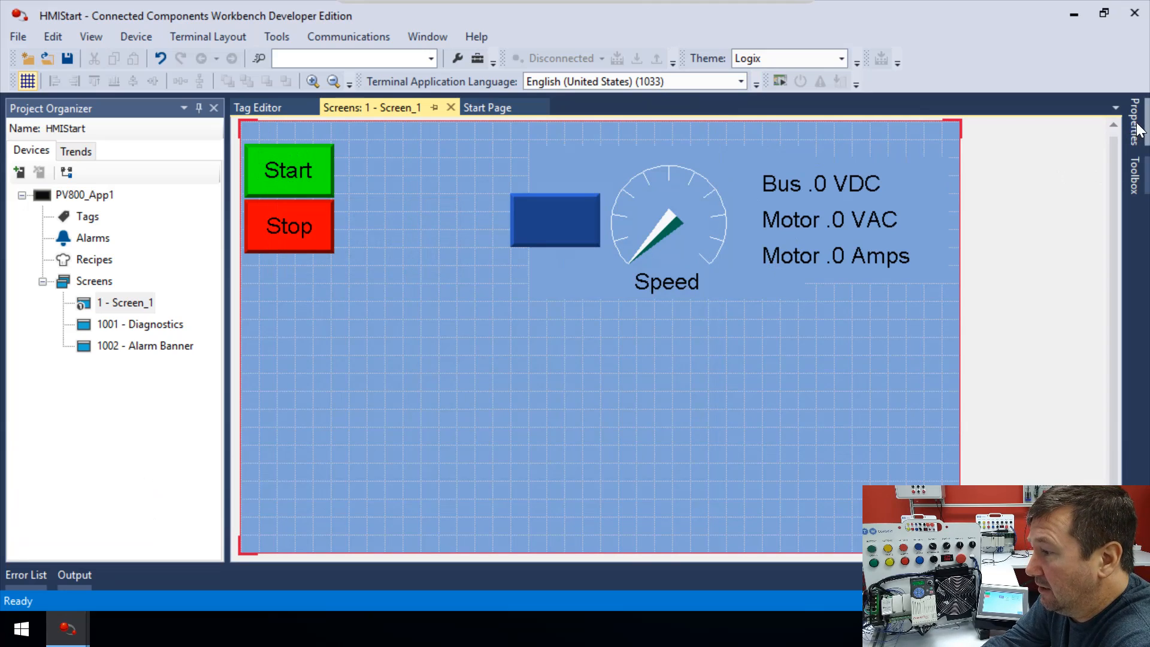
Place a Momentary Push Button on Screen_1 directly above the numeric entry beside the speed gauge.
mouse_move(1140, 170)
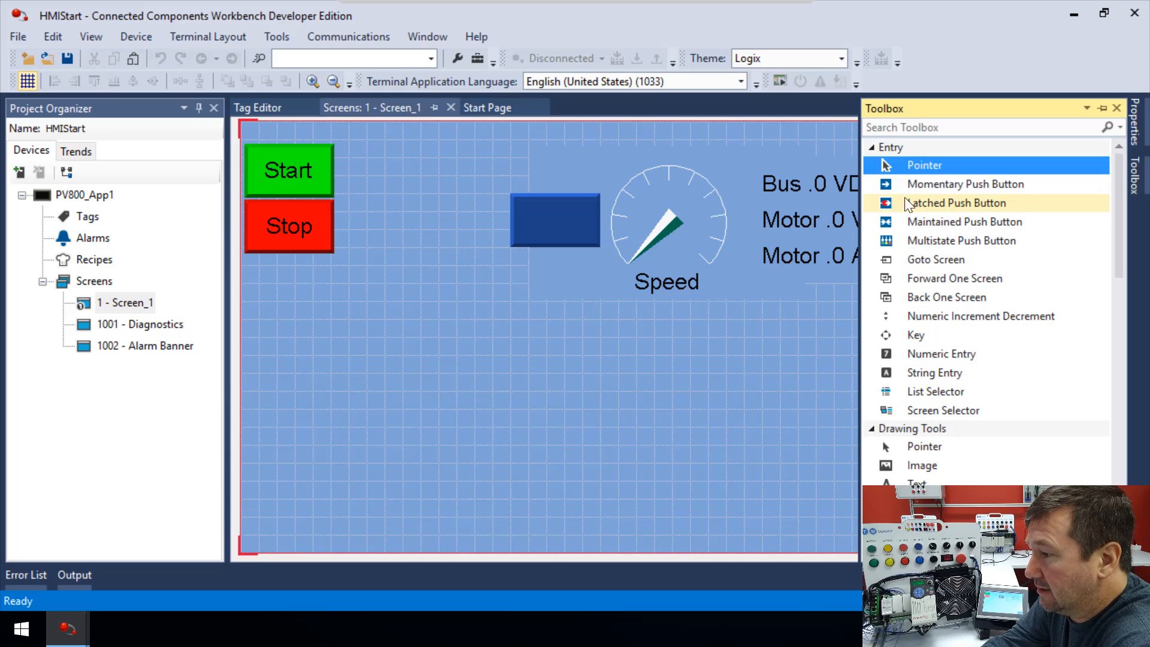
drag(951, 182, 580, 195)
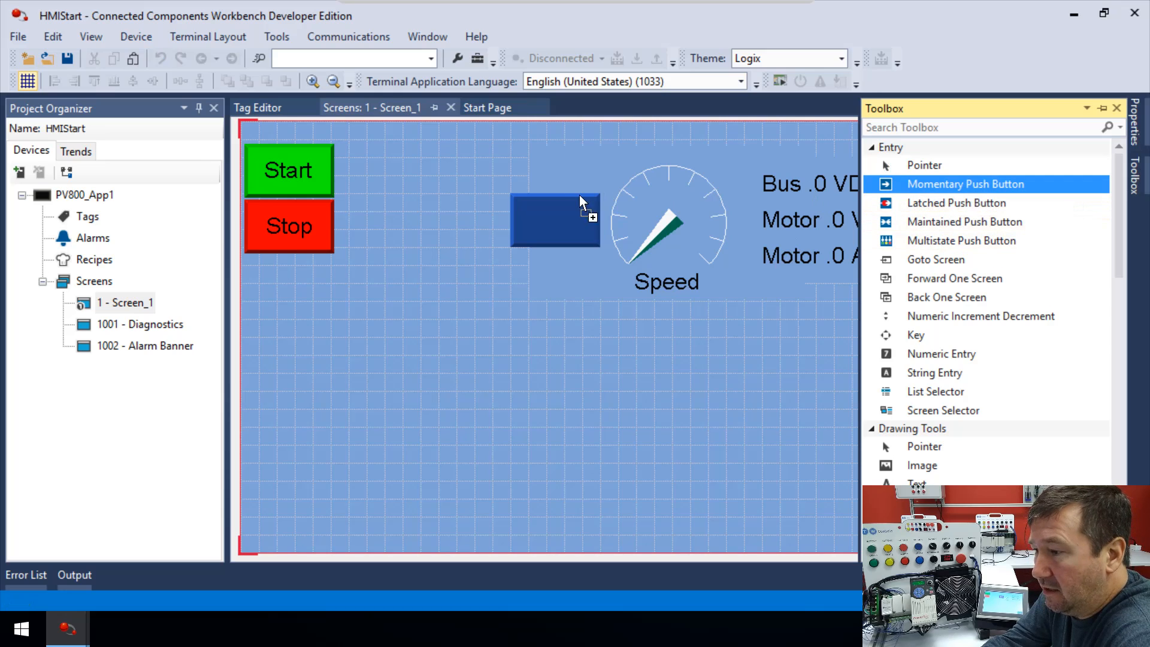
click(518, 159)
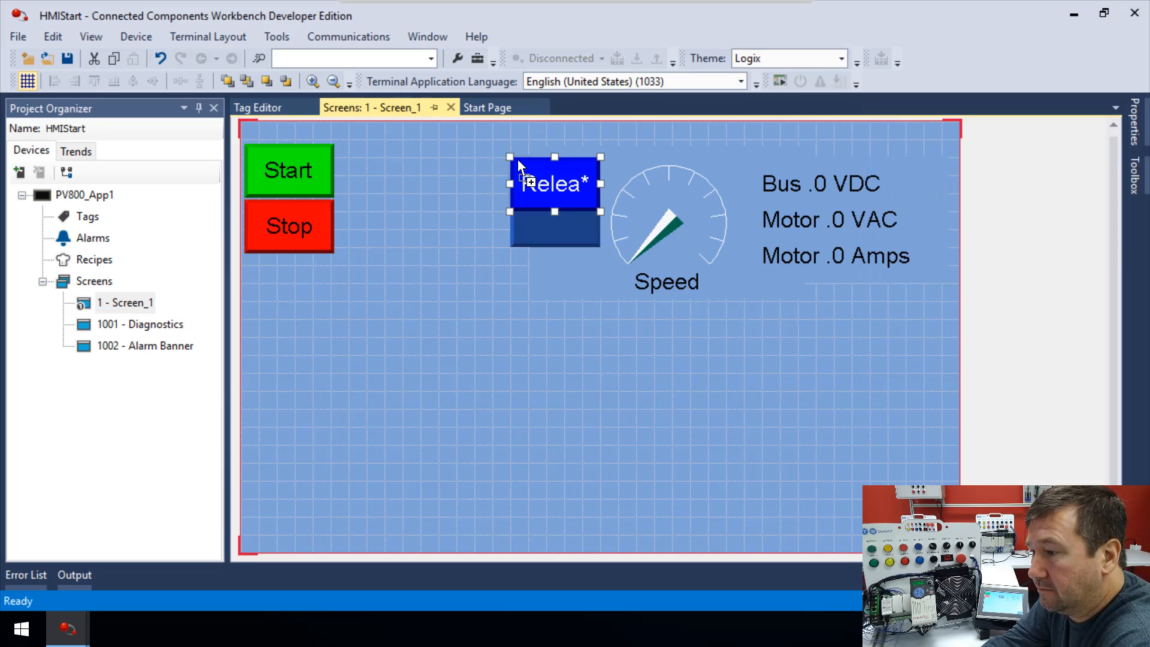
Add an external tag named IncreaseSpeed with the data type Real.
double_click(88, 218)
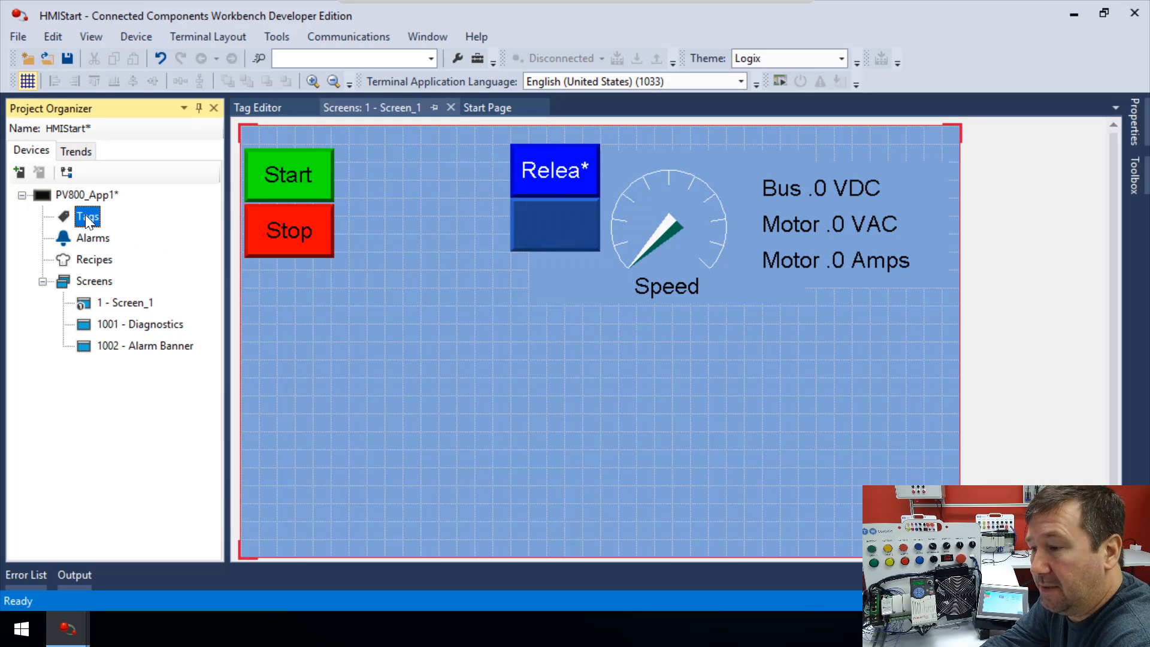
click(261, 157)
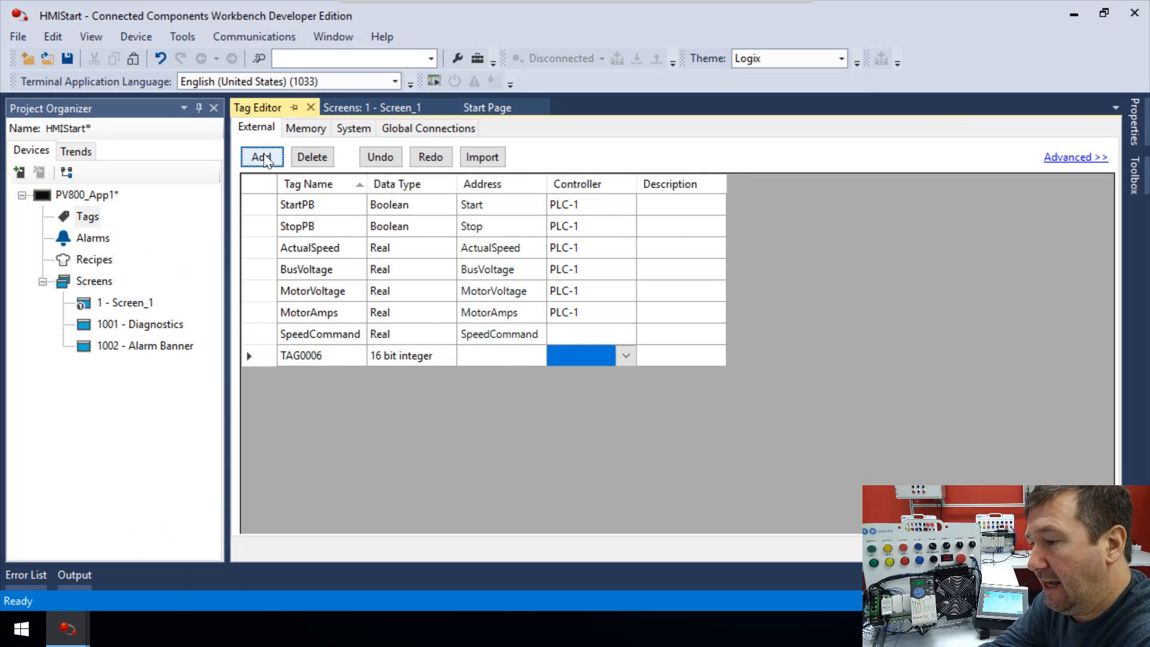
click(292, 354)
click(292, 354)
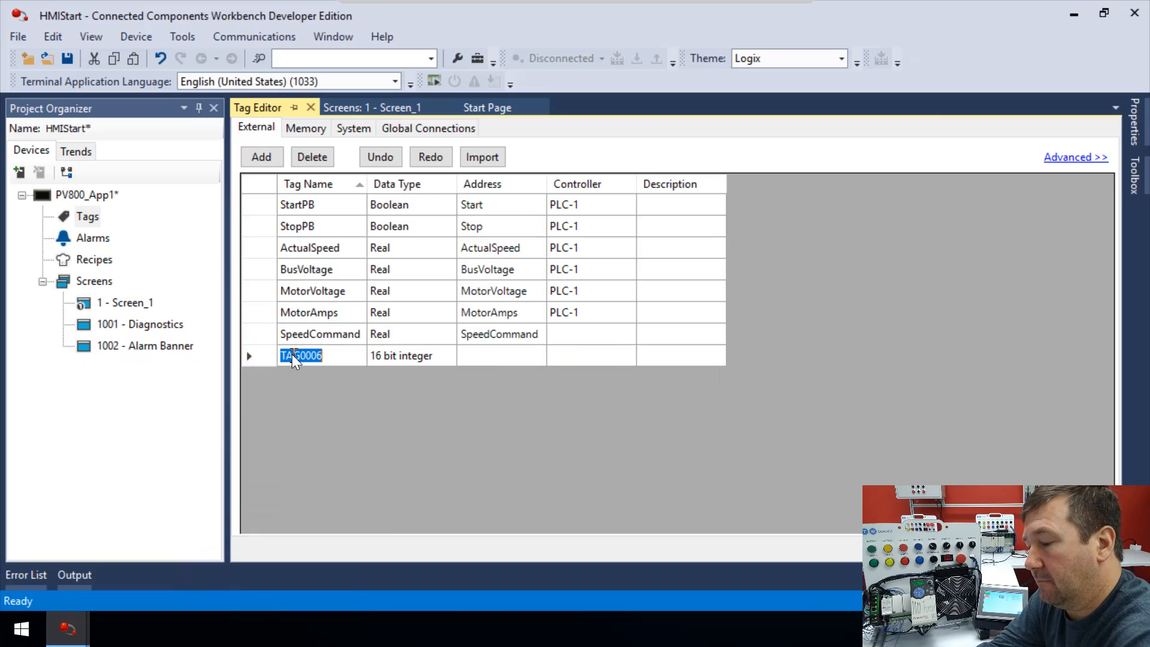
text(I)
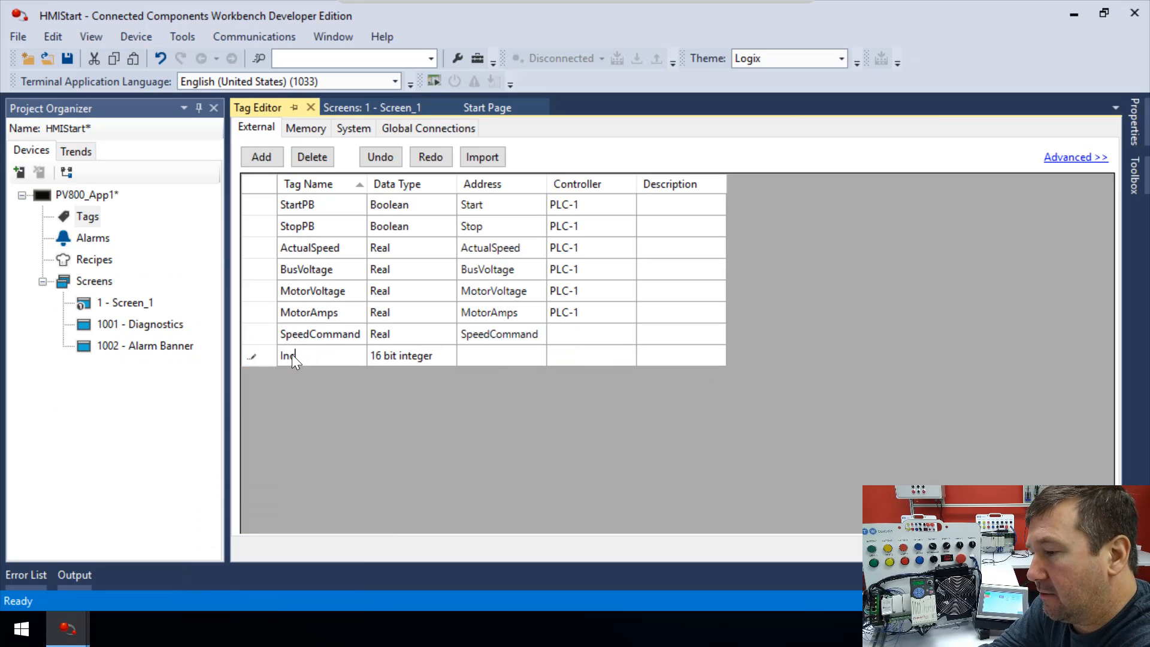
text(ncreaseSpeed)
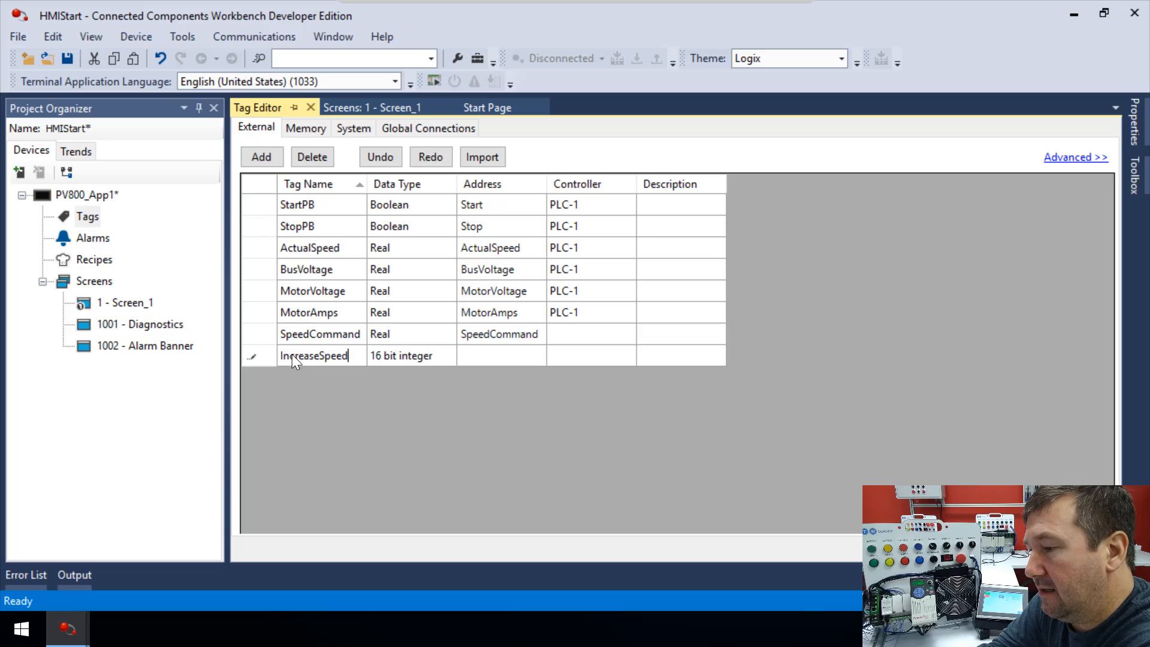
key(Tab)
key(Tab)
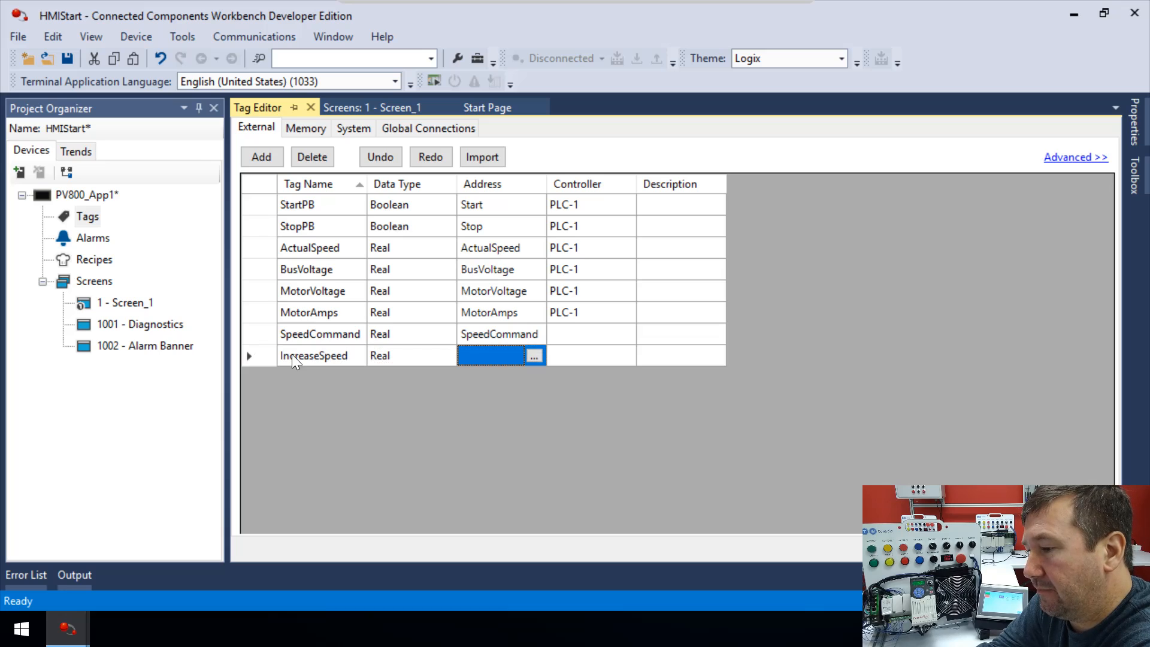
Give the IncreaseSpeed tag the address IncreaseSpeed, and assign the controller PLC-1 to both it and the SpeedCommand tag.
text(Increas)
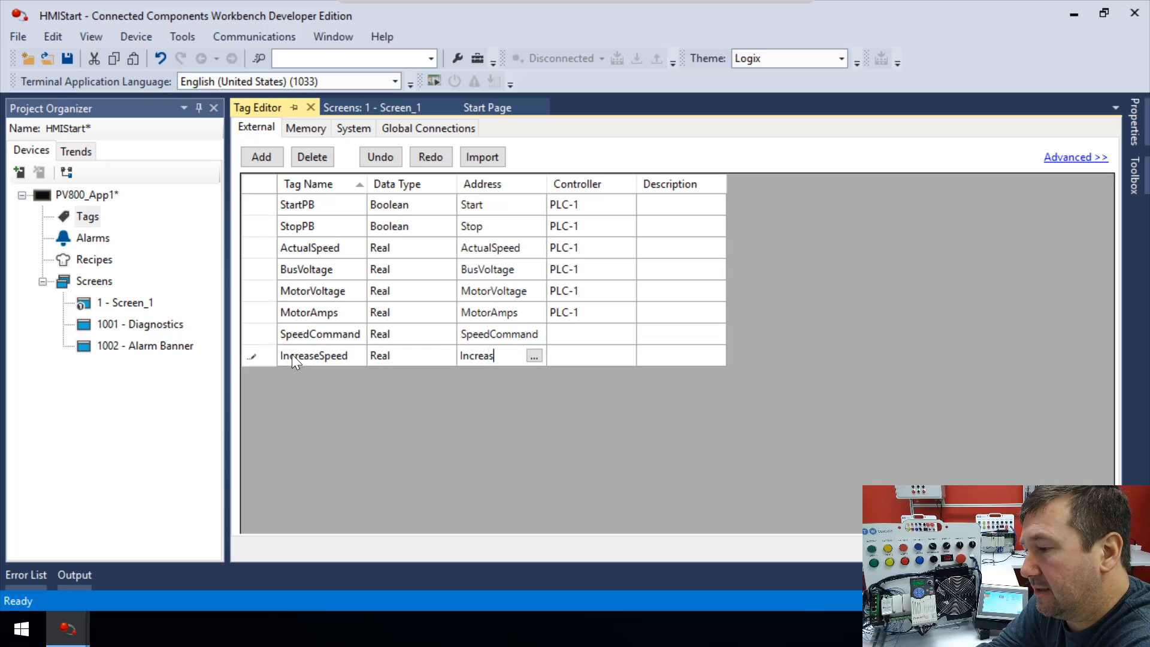
text(eSpeed)
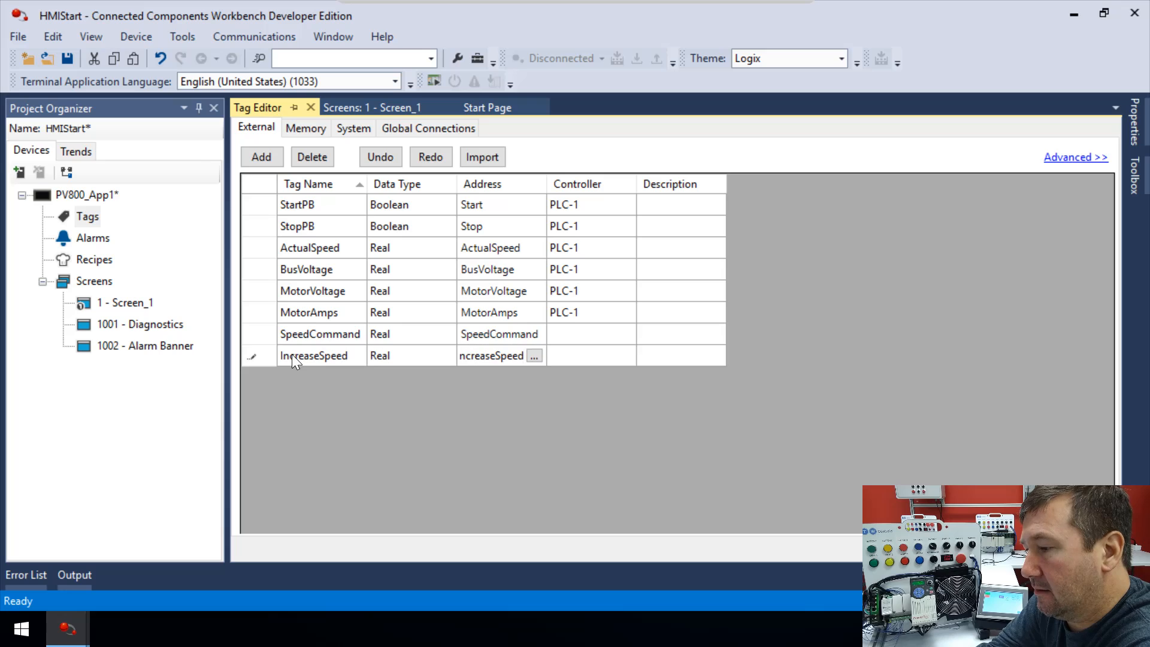
key(Tab)
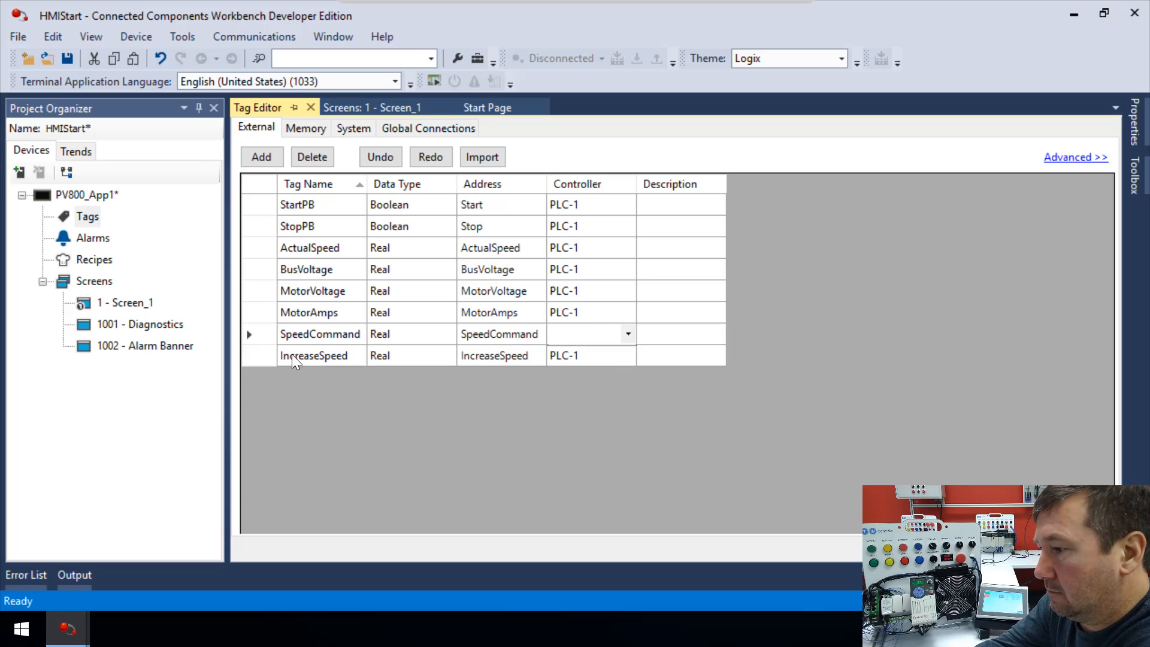
text(P)
key(Return)
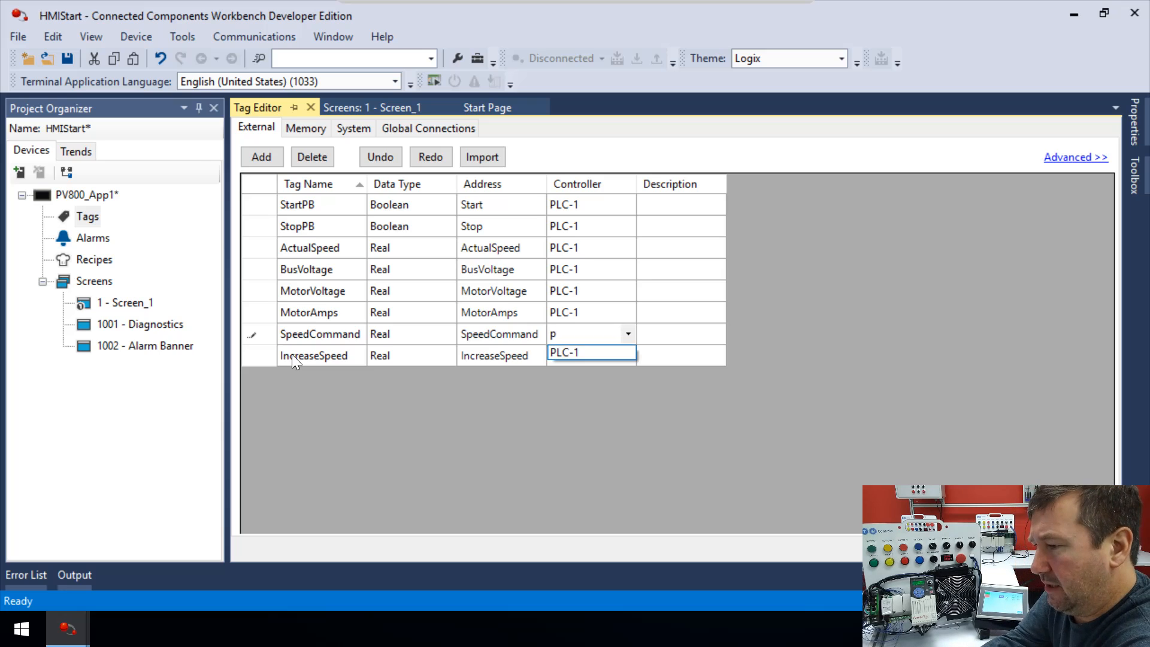
key(Return)
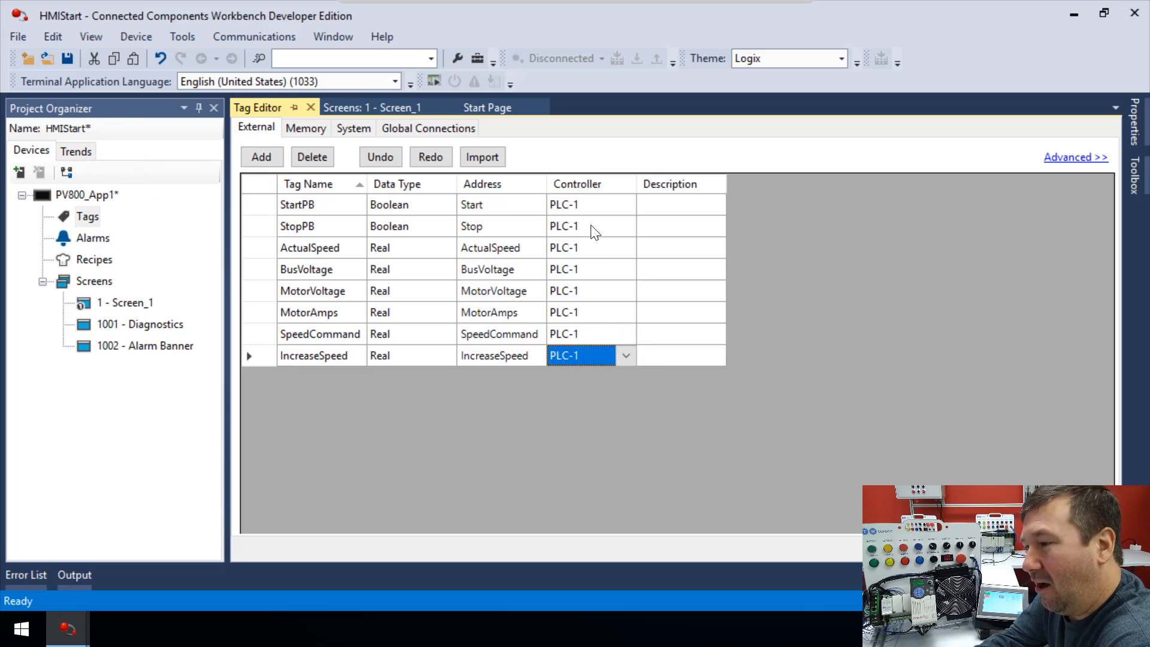
Add another external tag named DecreaseSpeed with the data type Real.
click(265, 159)
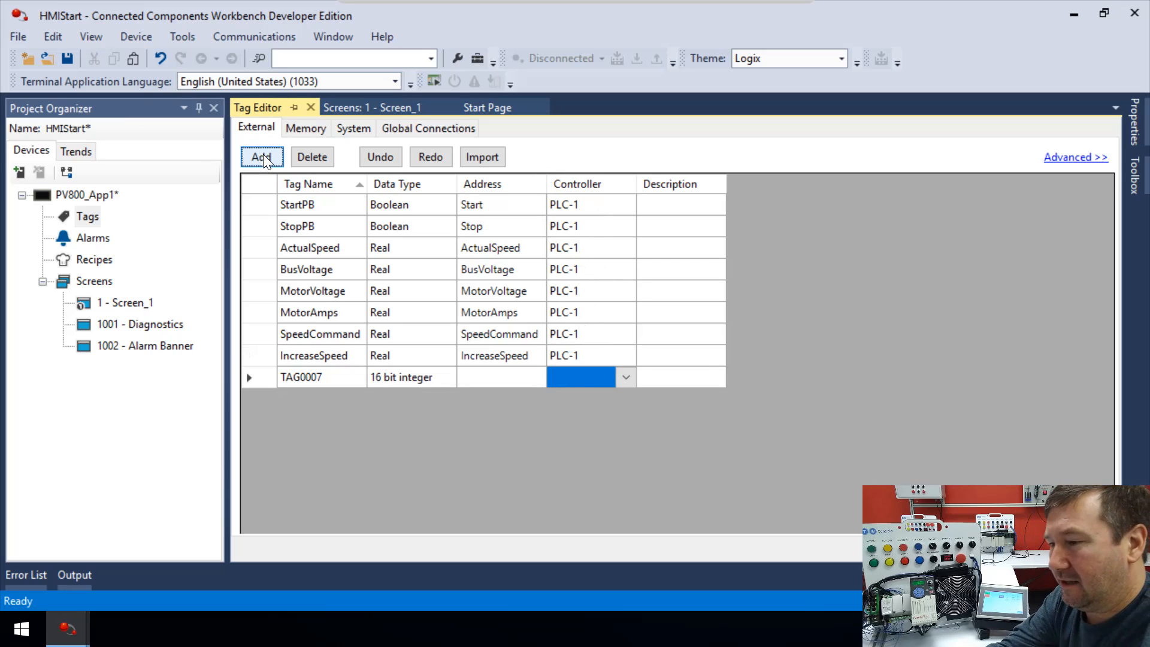
click(301, 379)
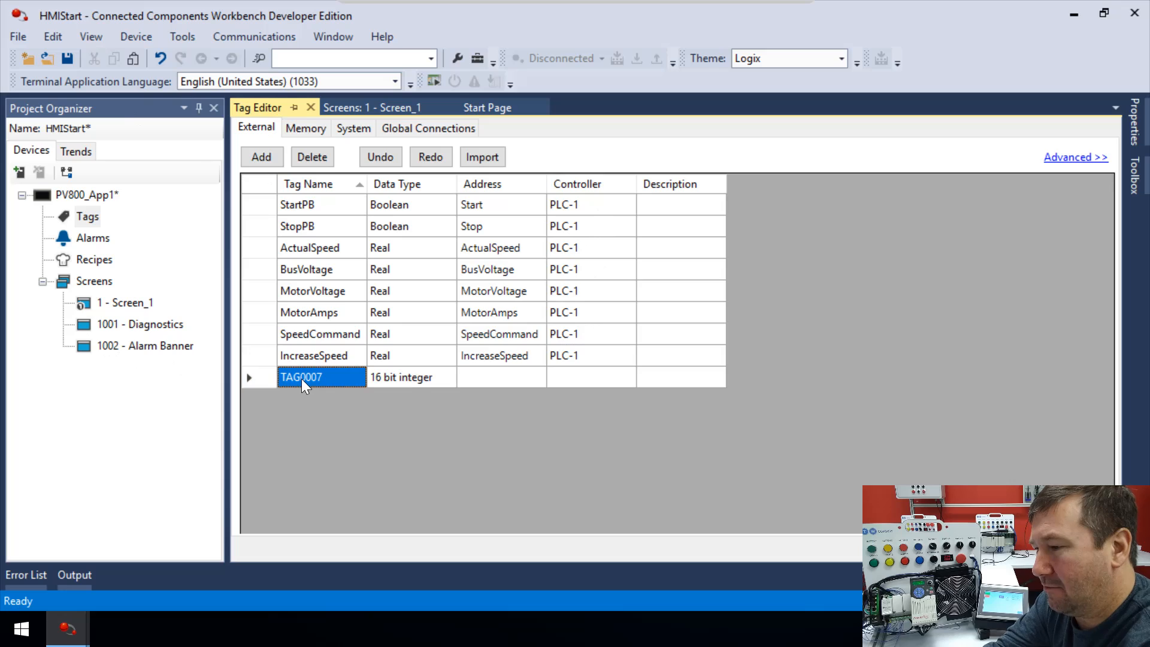
text(DecreaseSpeed)
key(Tab)
key(r)
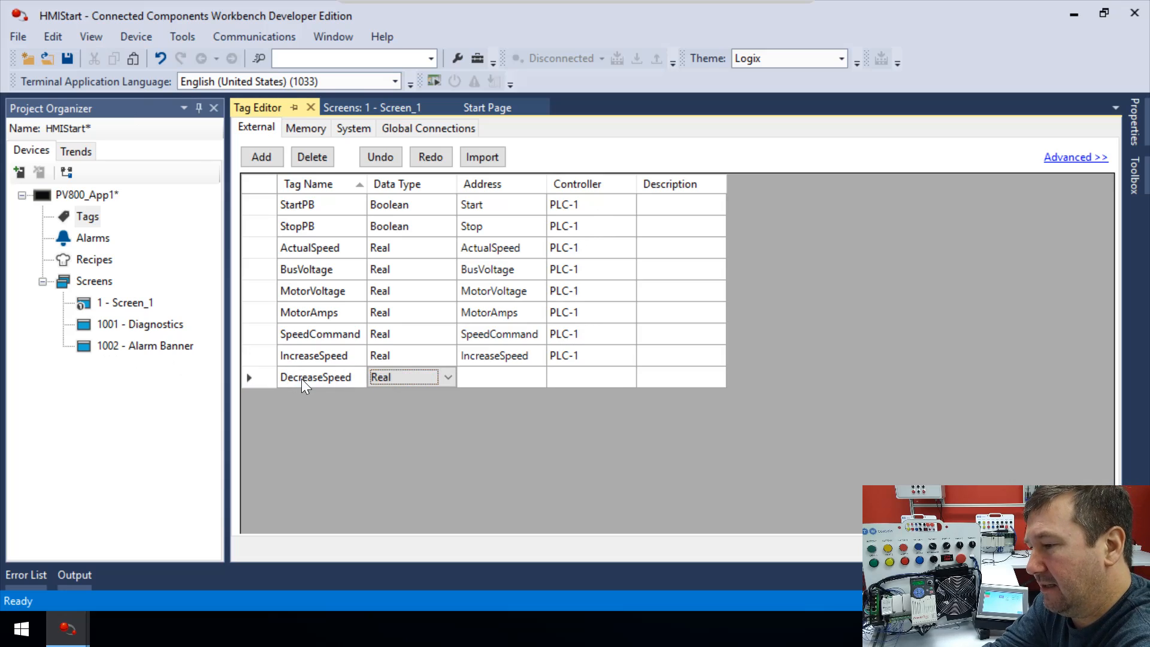
key(Tab)
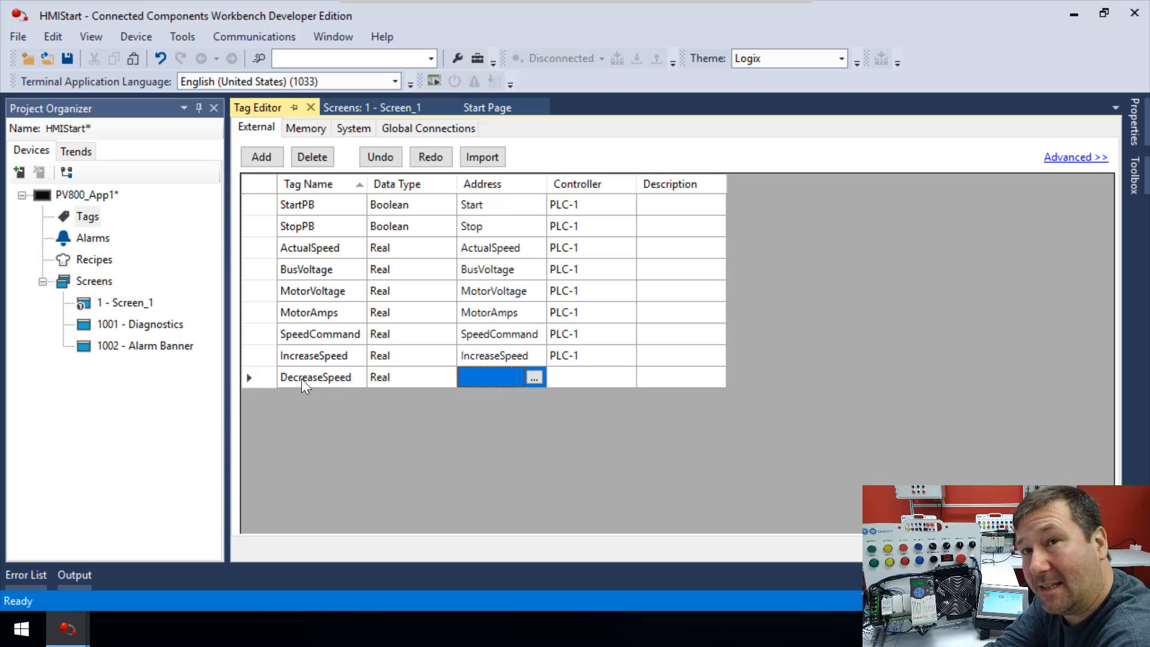
Give the DecreaseSpeed tag the address DecreaseSpeed and assign it the controller PLC-1.
text(DecreaseSpeed)
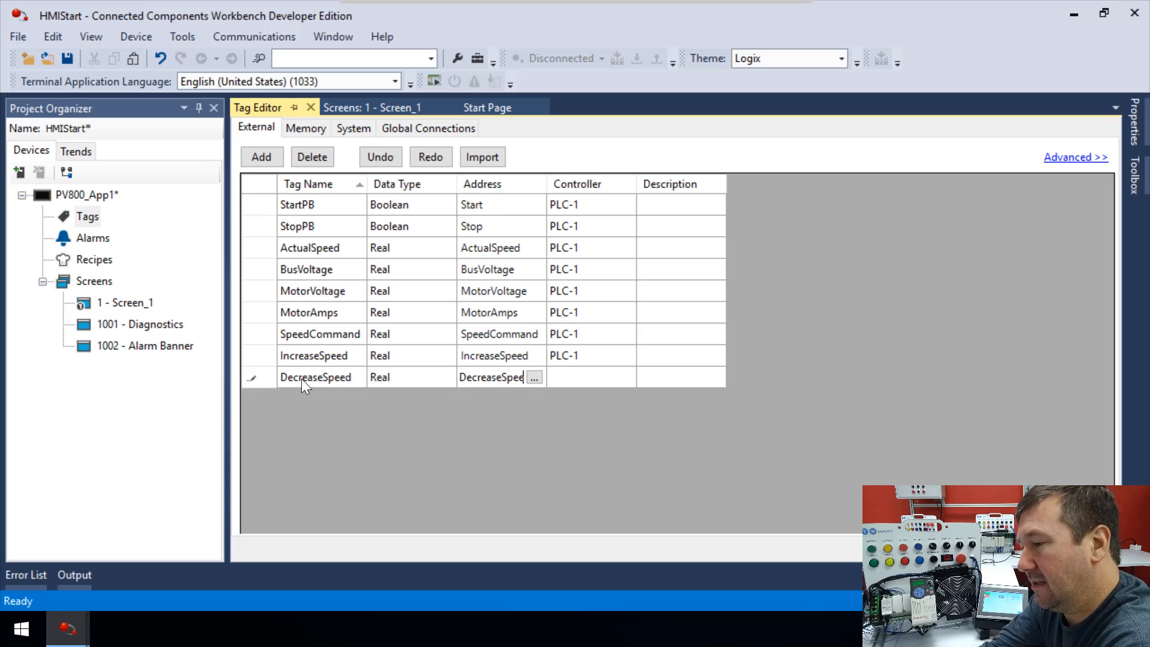
key(Tab)
text(p)
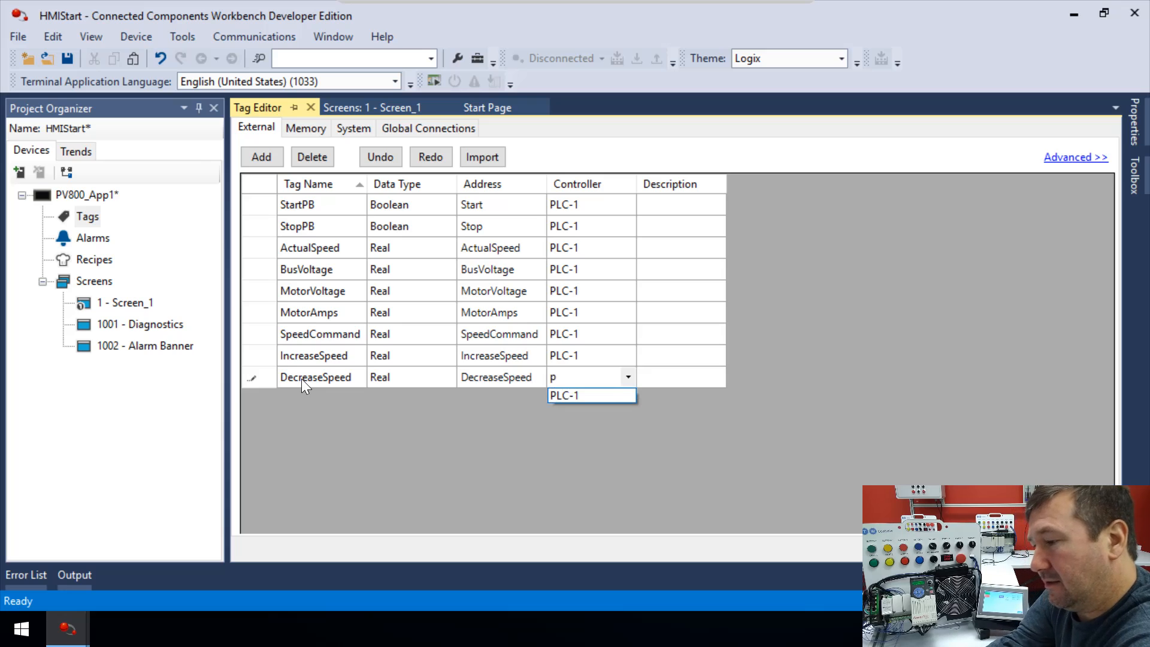
key(Down)
key(Return)
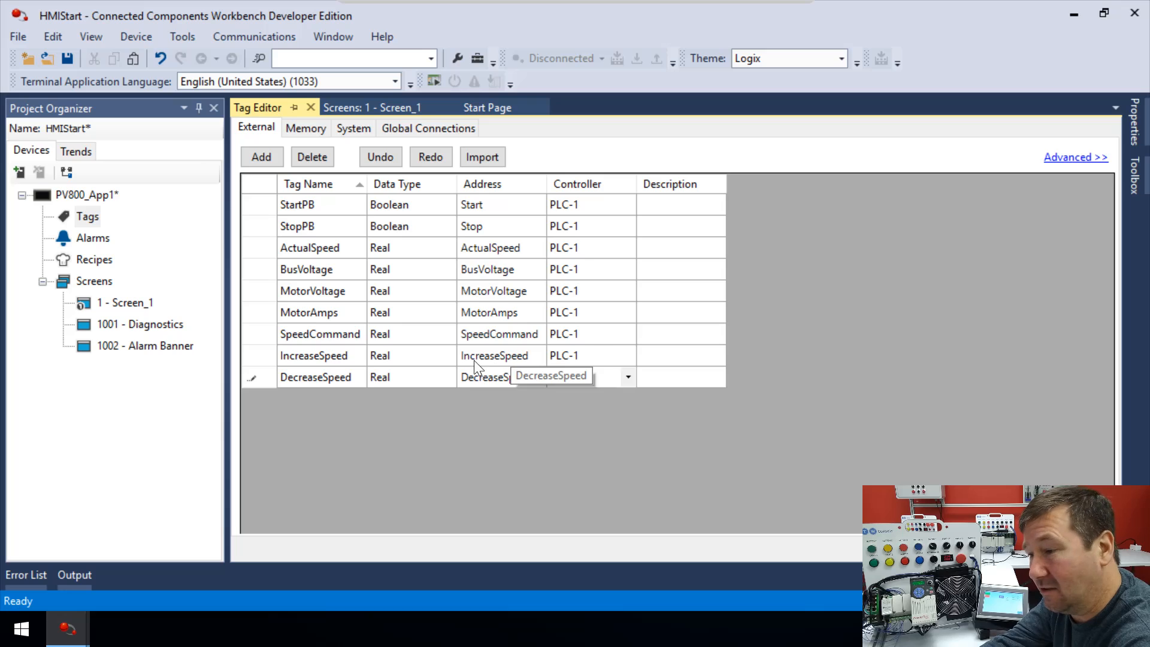
Change the data type of both the IncreaseSpeed and DecreaseSpeed tags to Boolean.
click(382, 356)
key(b)
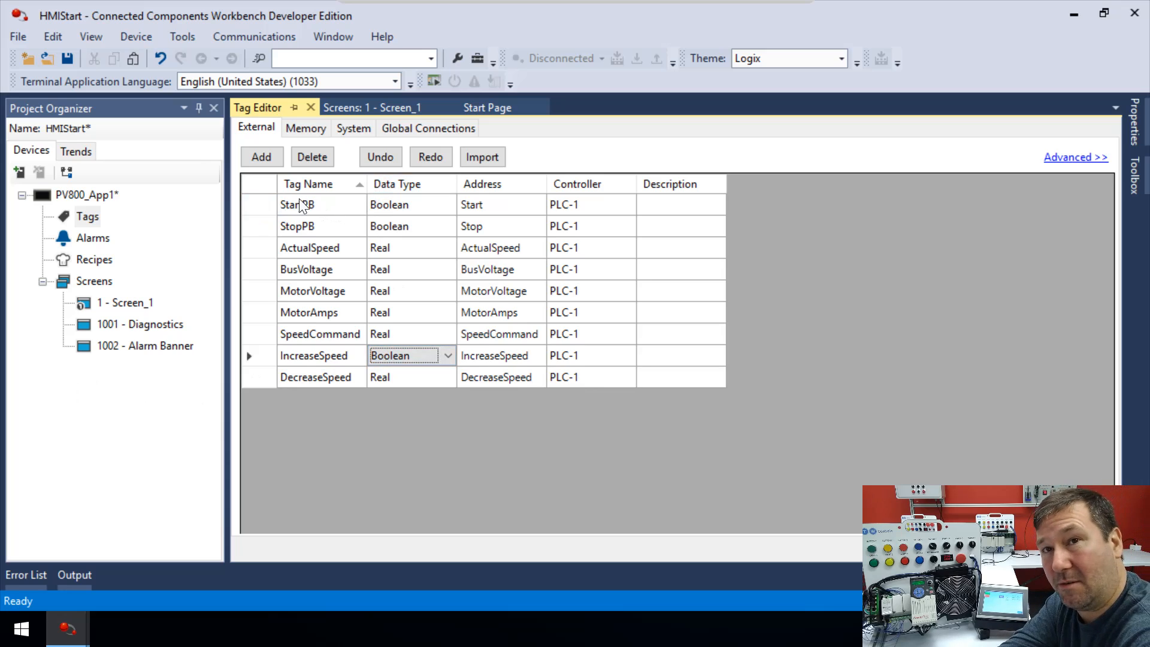
click(411, 379)
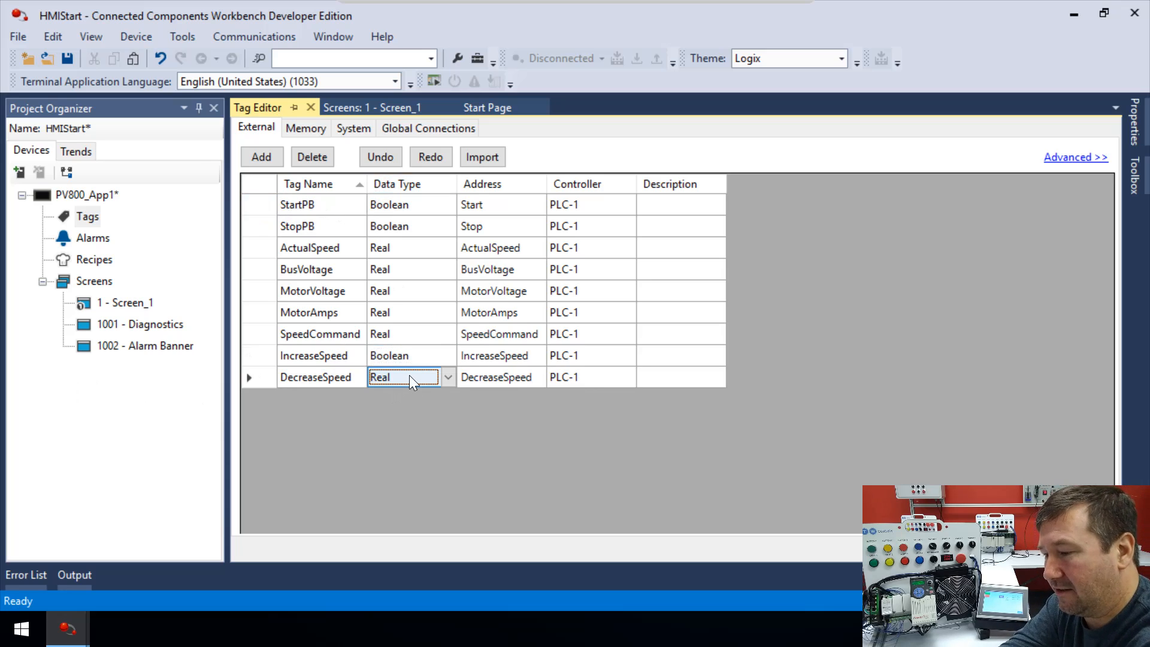
key(b)
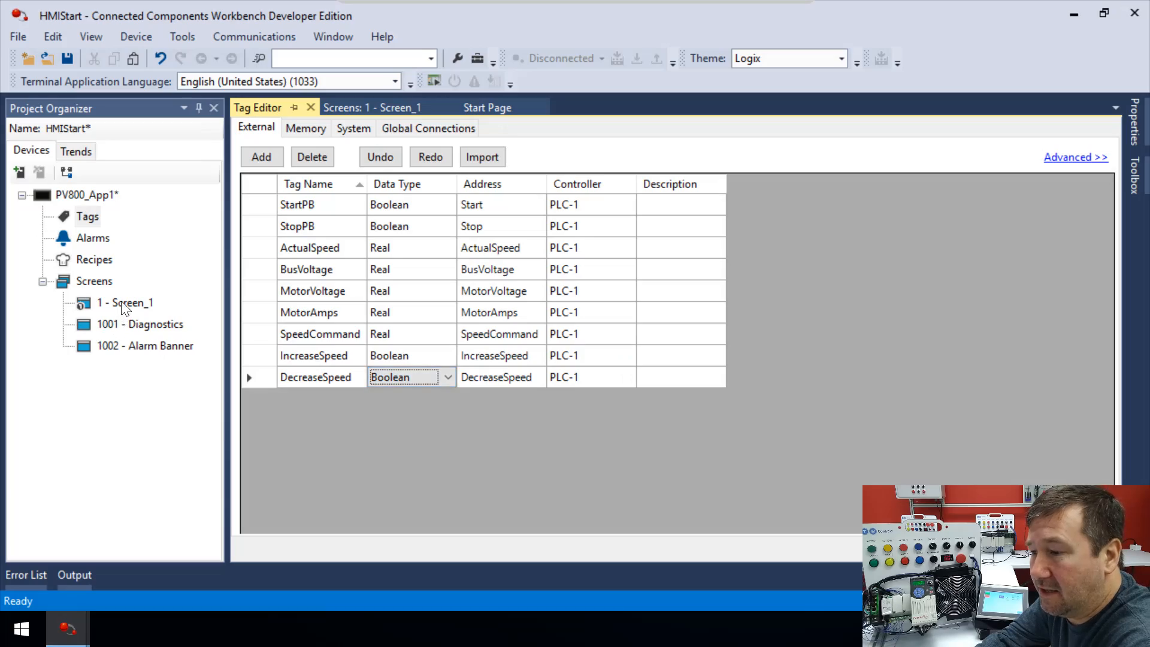
Return to the Screen_1 layout for editing.
double_click(121, 300)
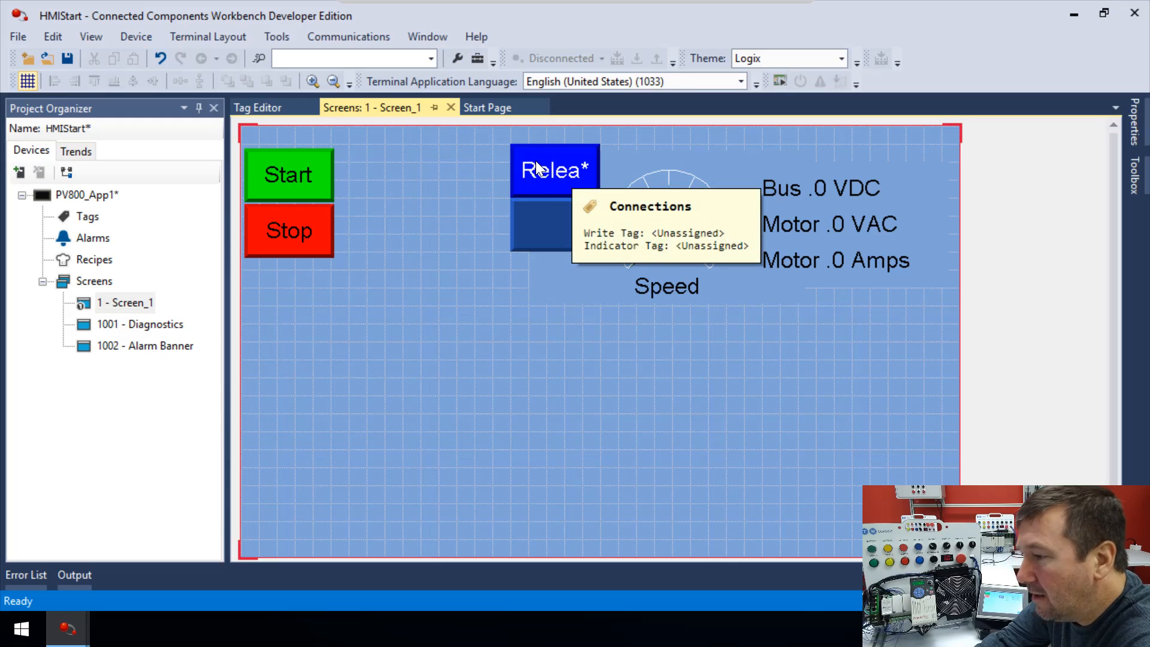
click(551, 174)
double_click(551, 174)
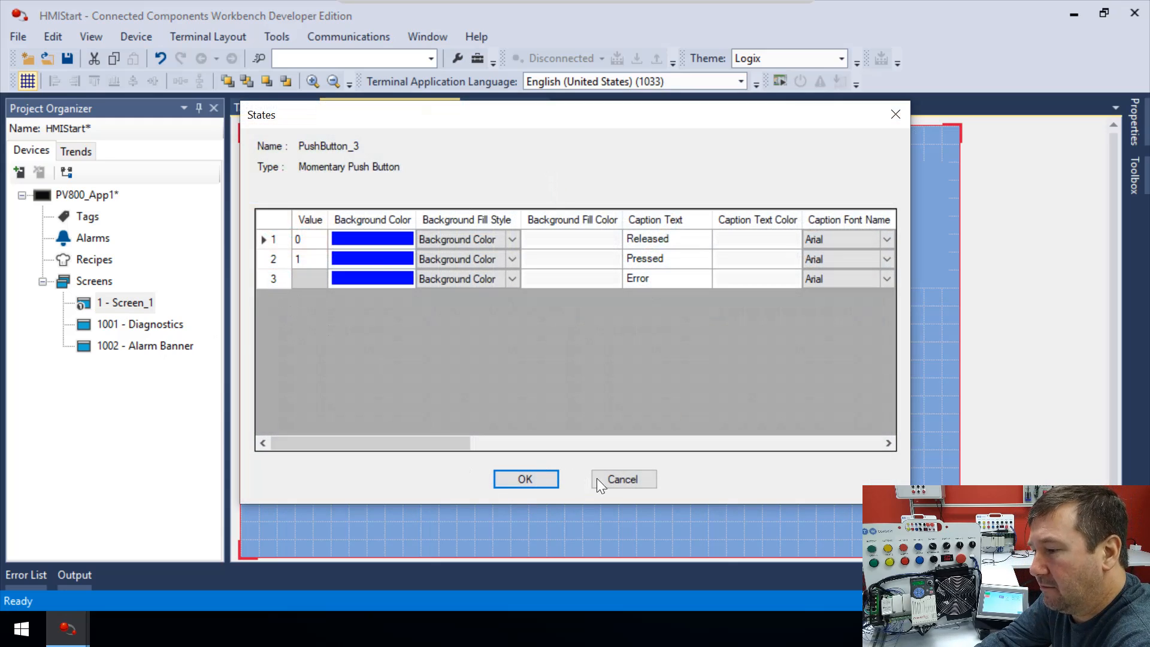
click(628, 477)
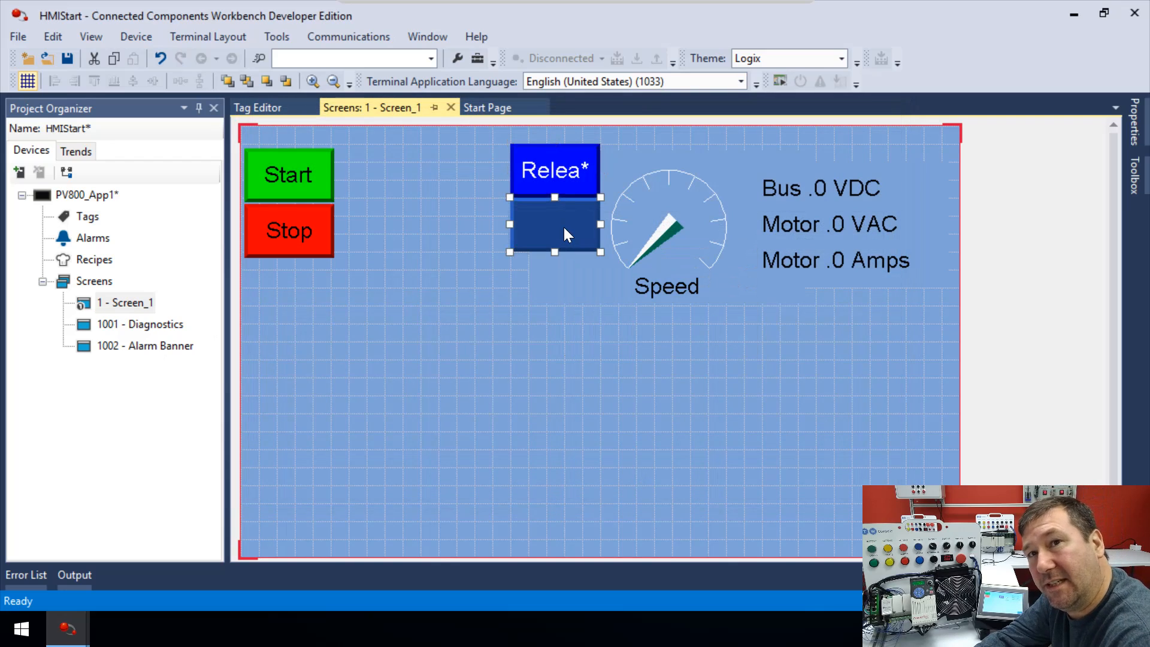
Set the background color of states 0 and 1 of the new momentary push button to the recent dark blue #1D4288.
double_click(532, 168)
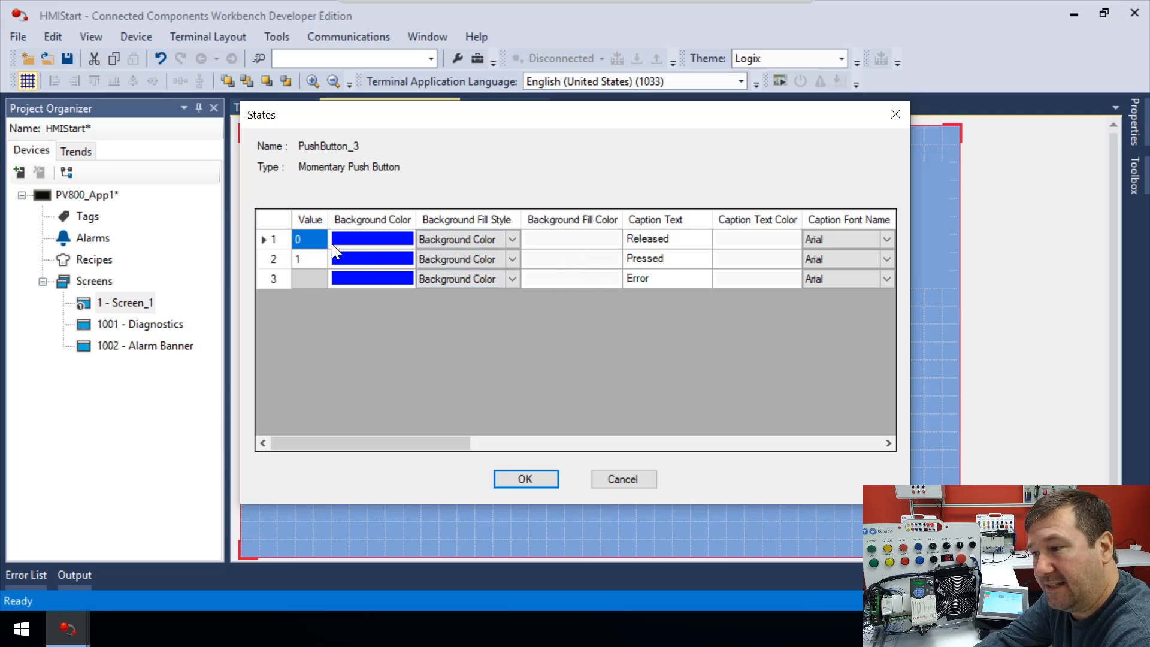
click(422, 235)
click(404, 239)
click(404, 239)
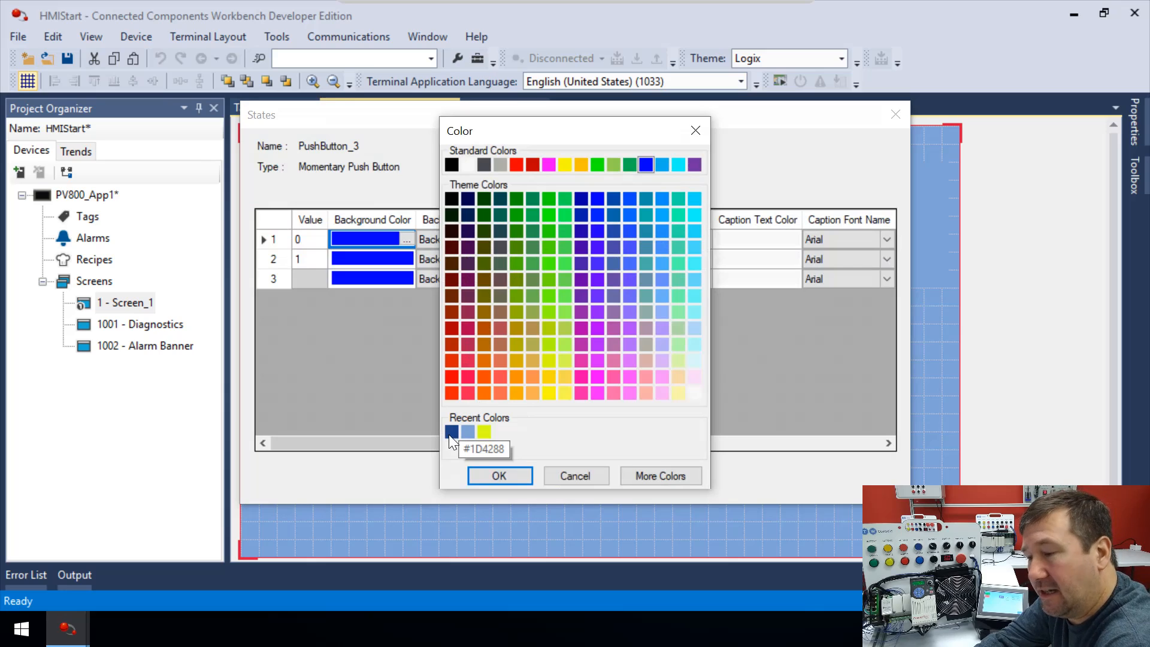
click(452, 431)
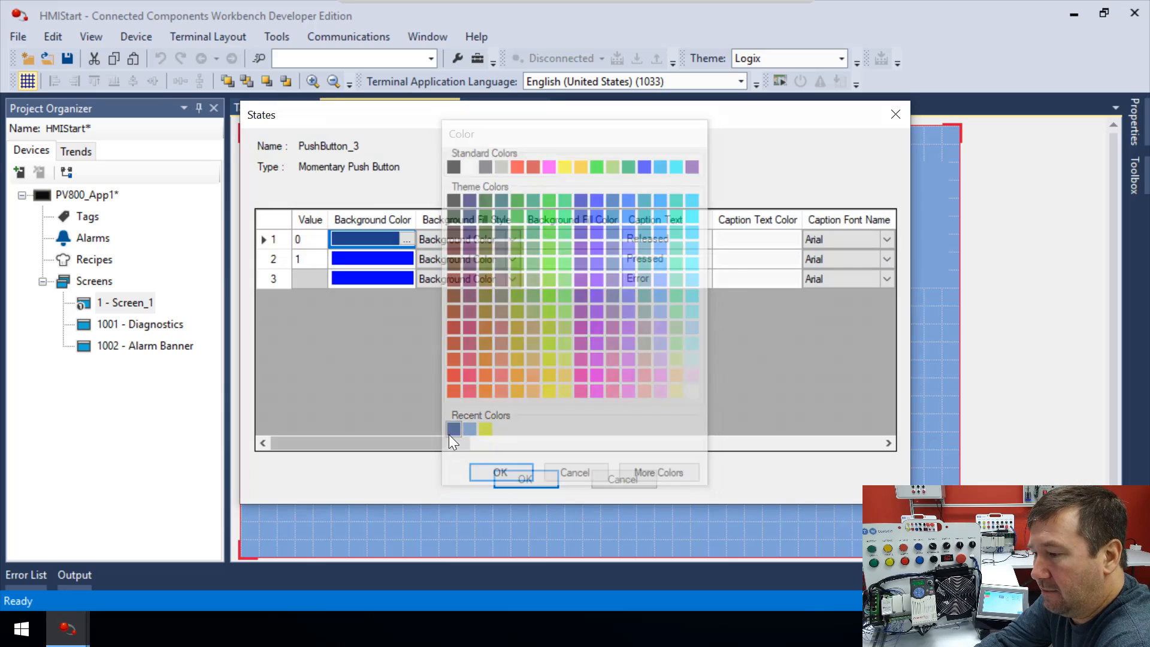
click(411, 264)
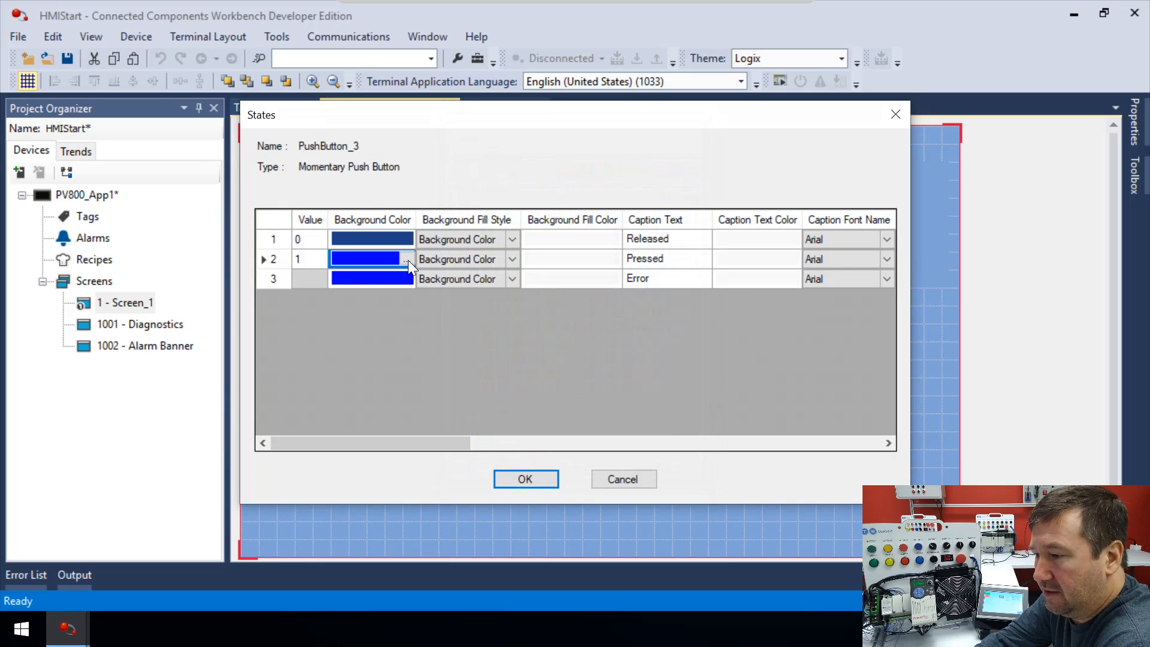
click(407, 260)
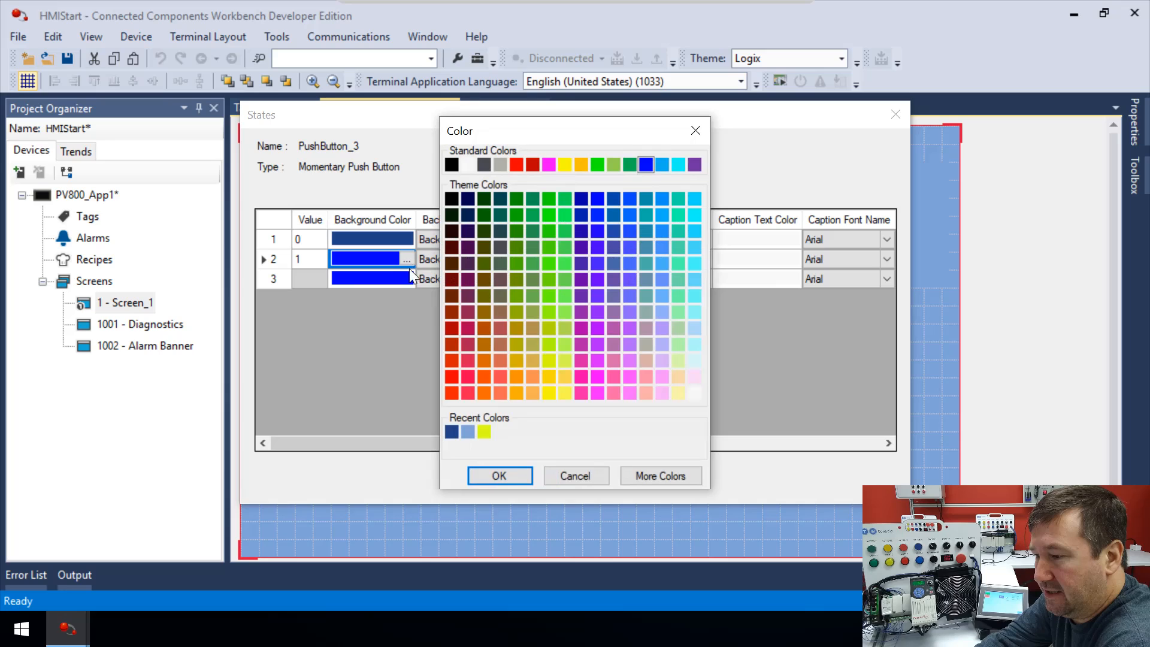
click(447, 433)
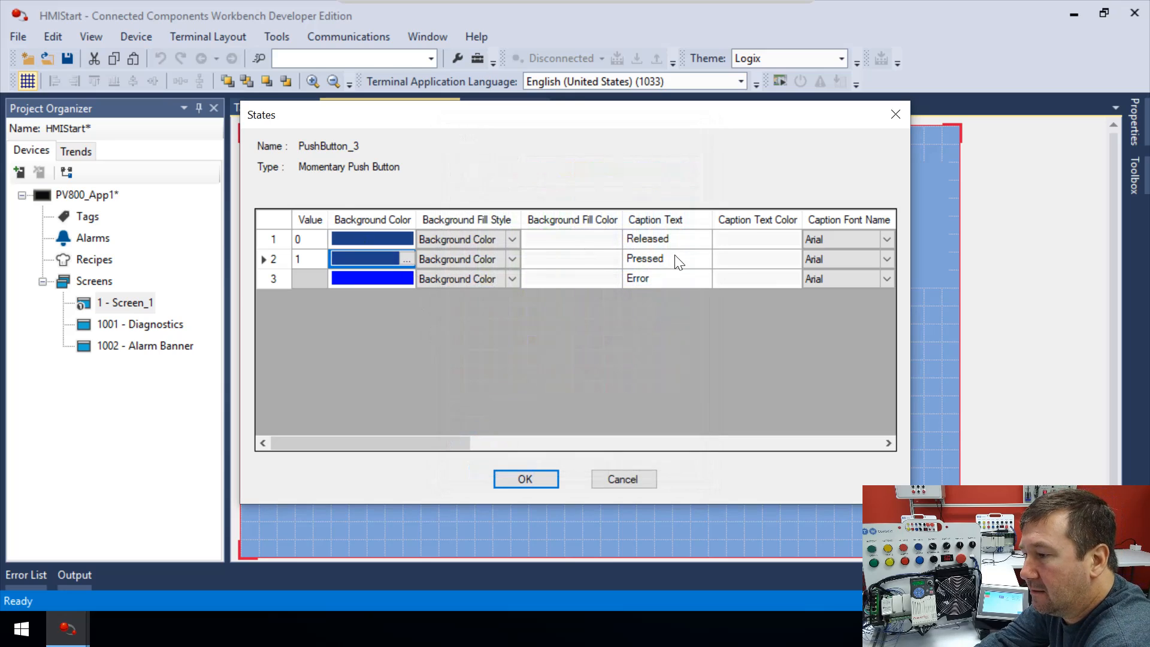
Set the caption text of the push button's states 0 and 1 to Increase and accept the state settings.
click(645, 238)
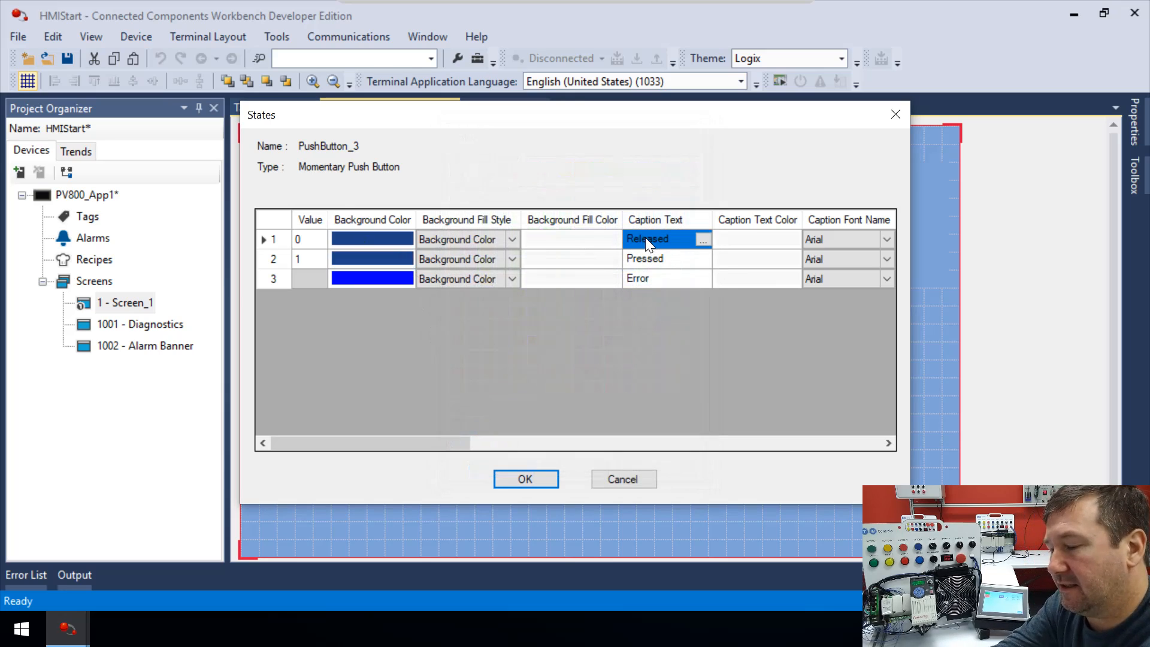
text(Incr)
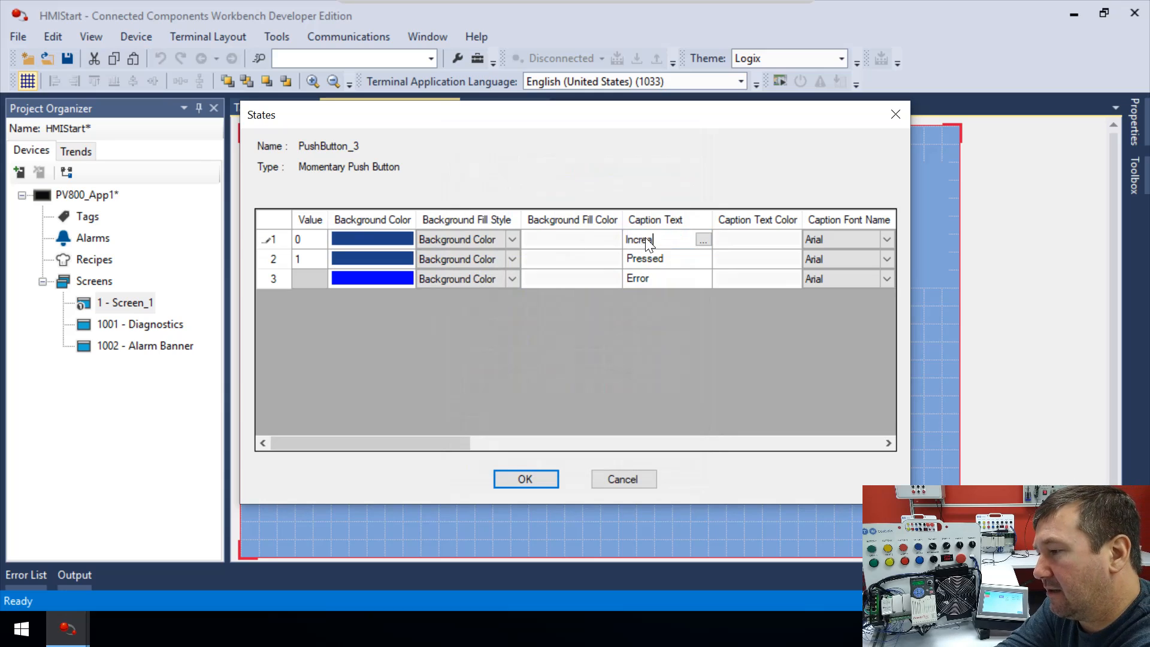
key(Return)
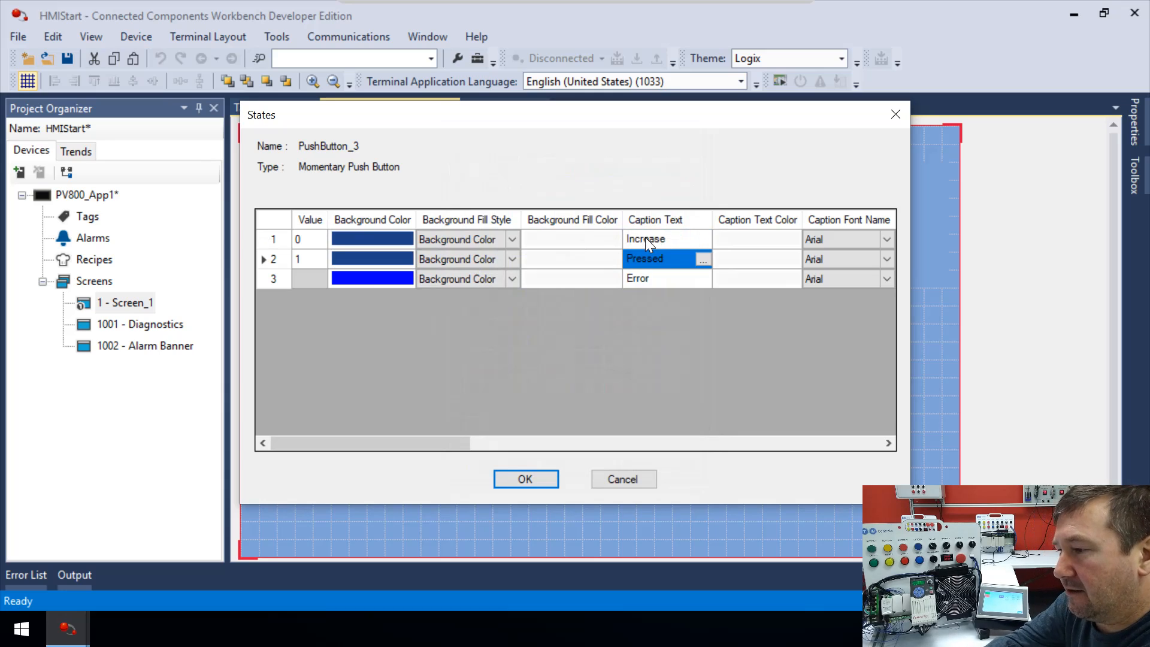
text(I)
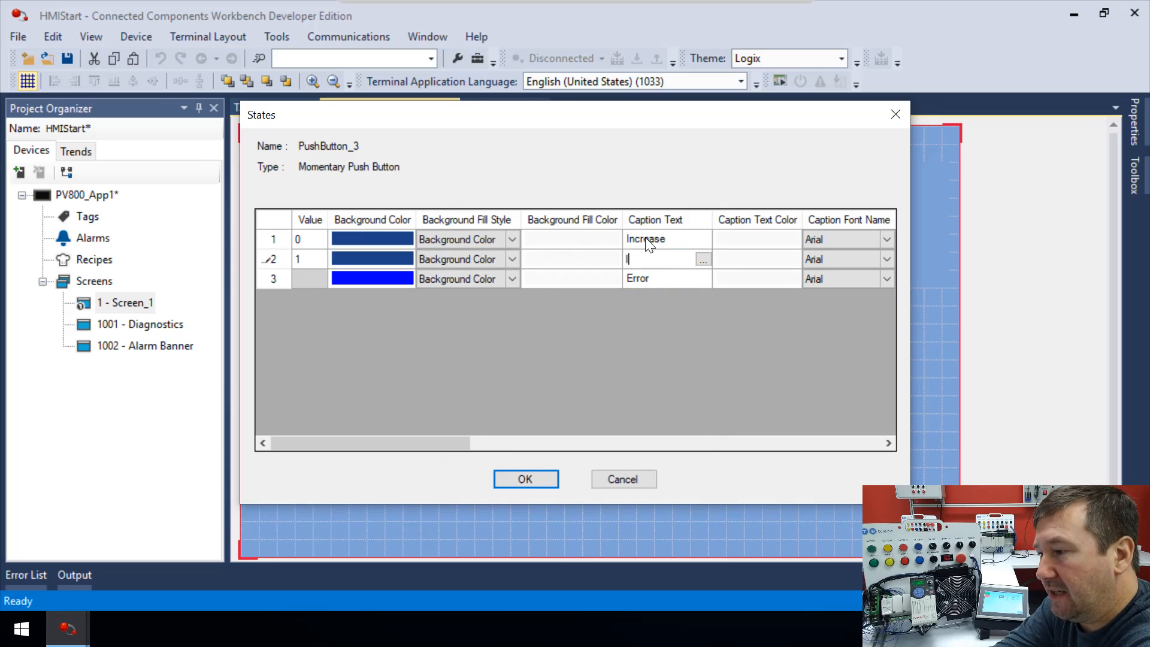
text(ncrease)
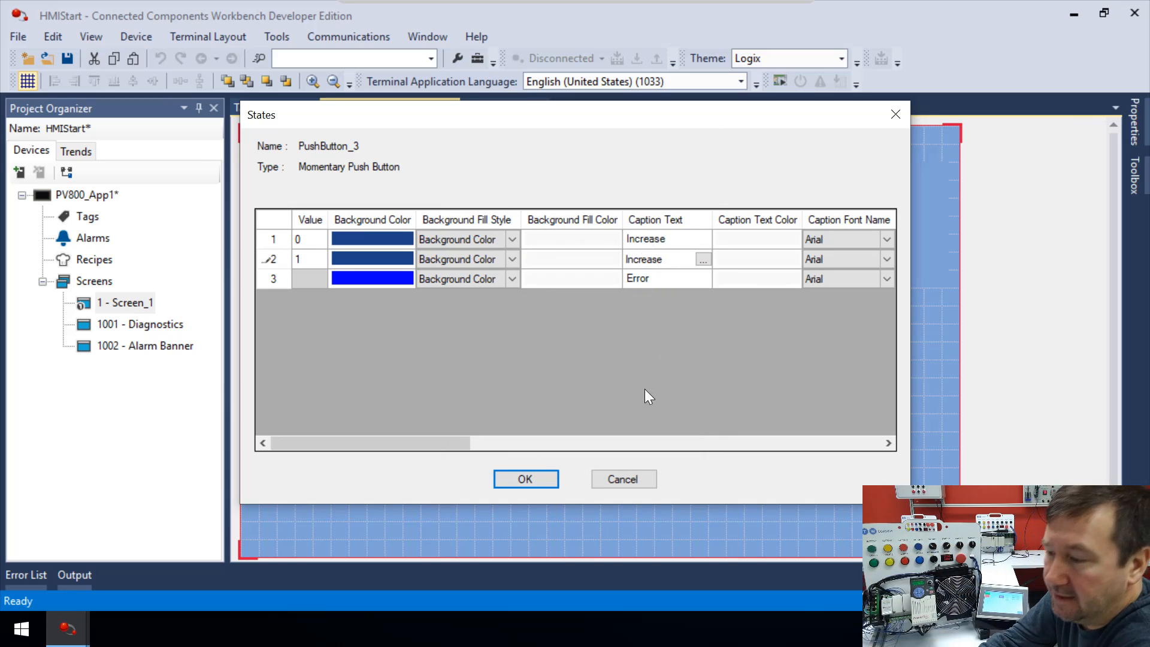
click(522, 477)
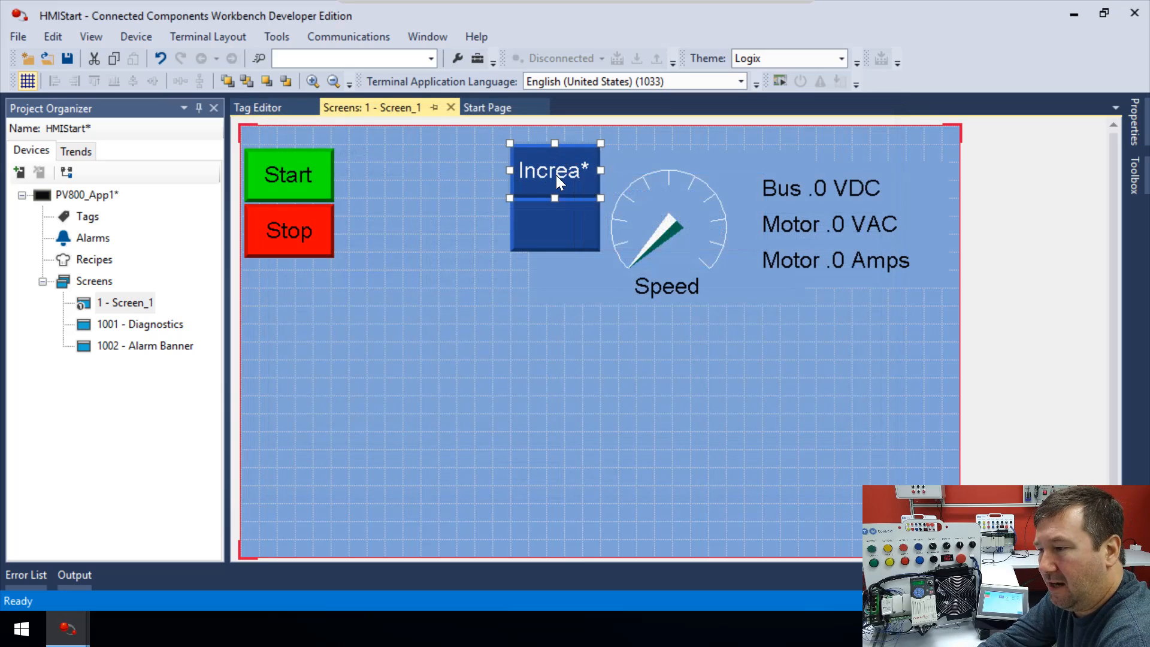
Widen the Increase button to 120 so its caption fits, and extend the numeric entry below it to match.
drag(509, 169, 496, 170)
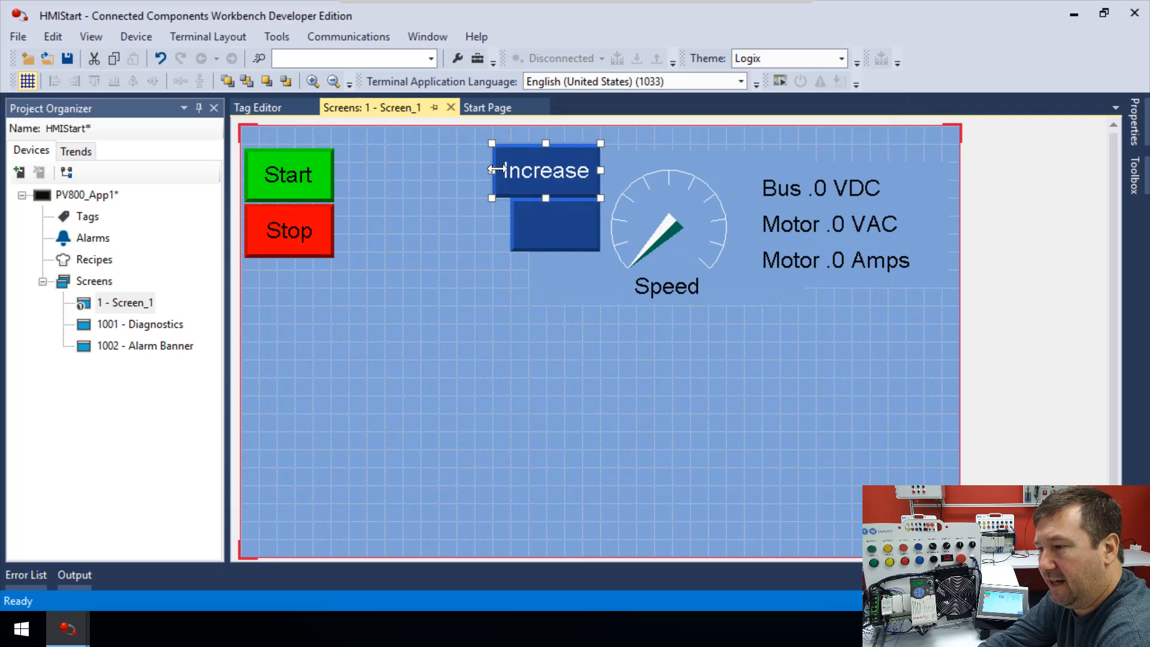
click(524, 223)
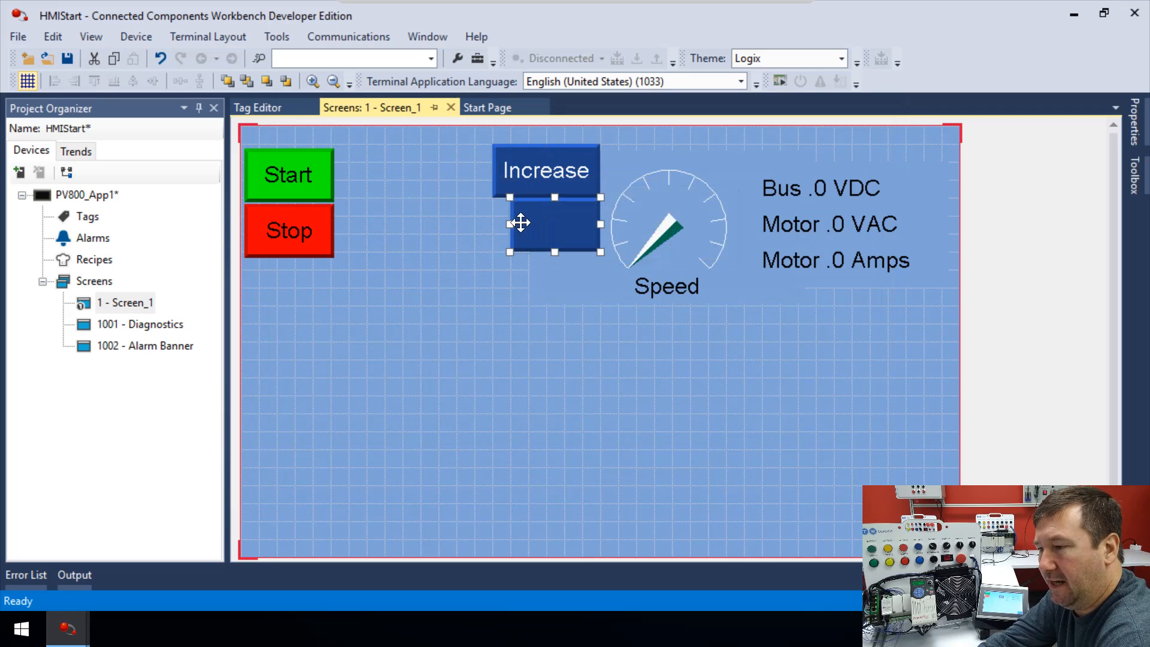
drag(508, 224, 491, 224)
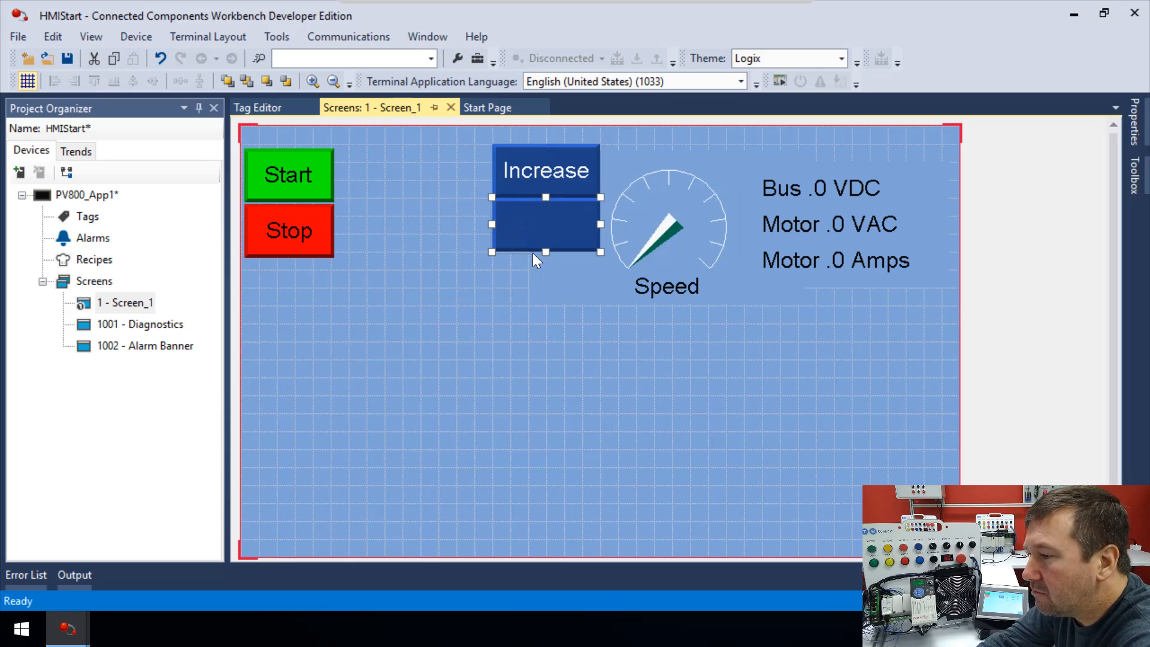
Assign the Write Tag connection of the Increase button.
click(532, 171)
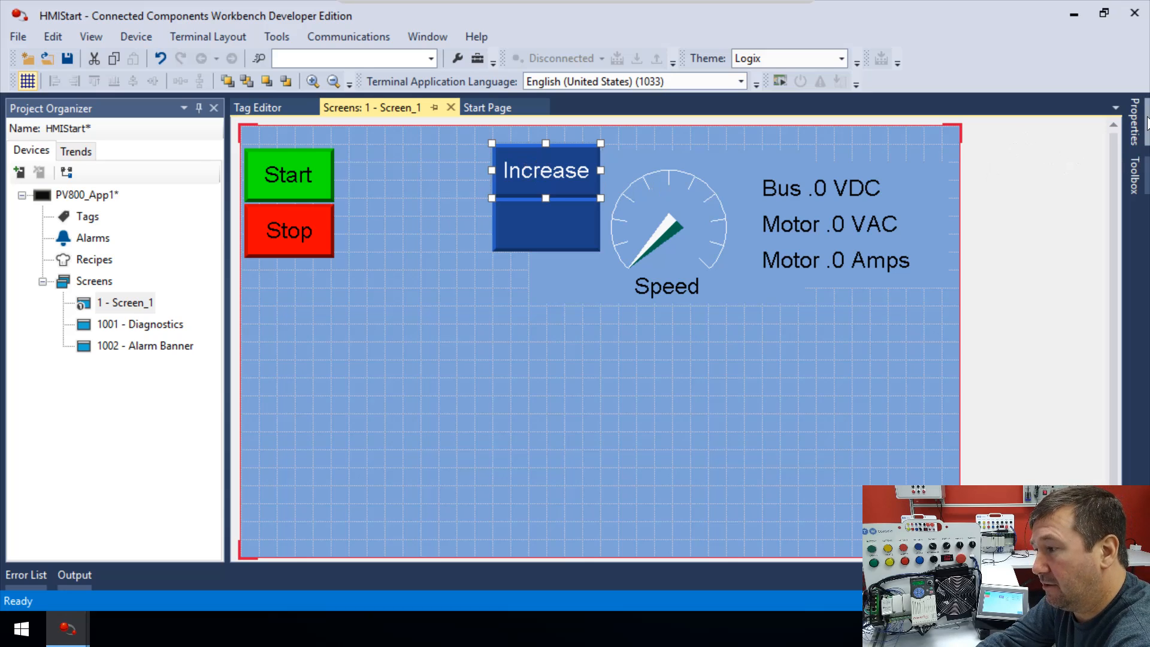
click(1139, 129)
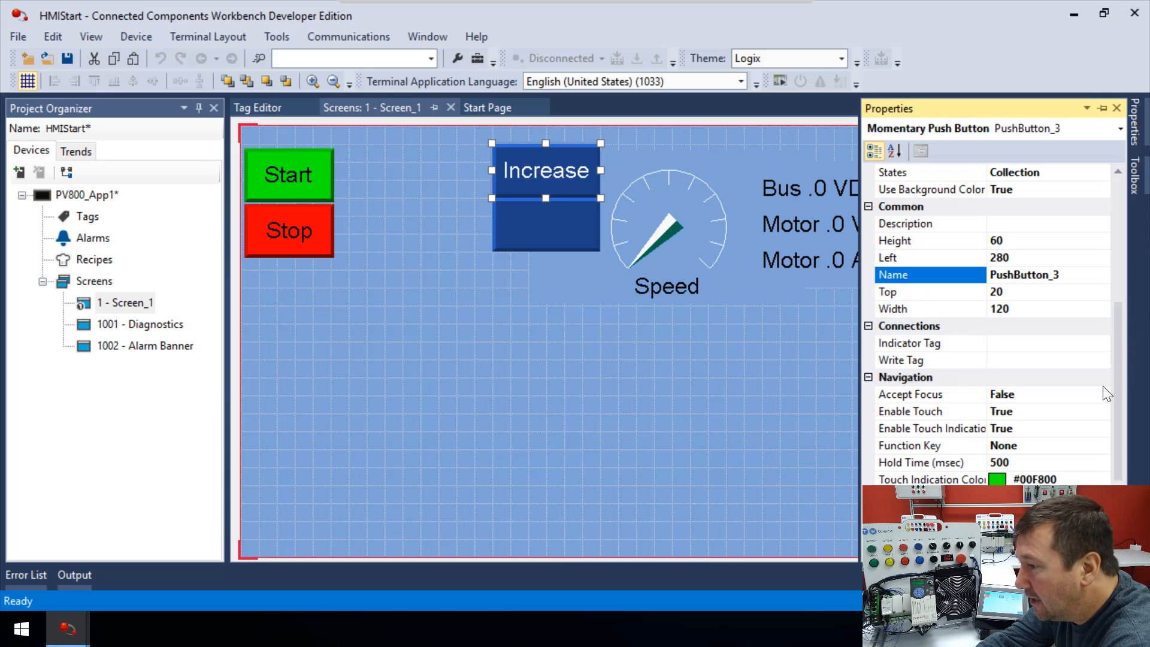
click(1022, 362)
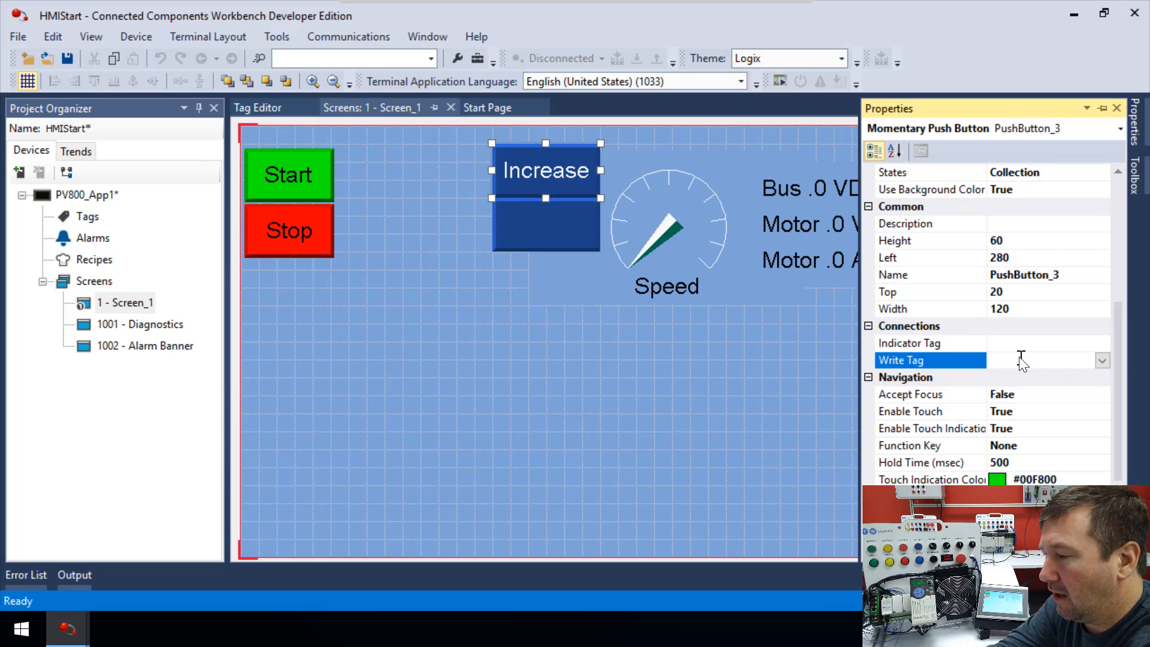
text(IncreaseSpeed)
key(Return)
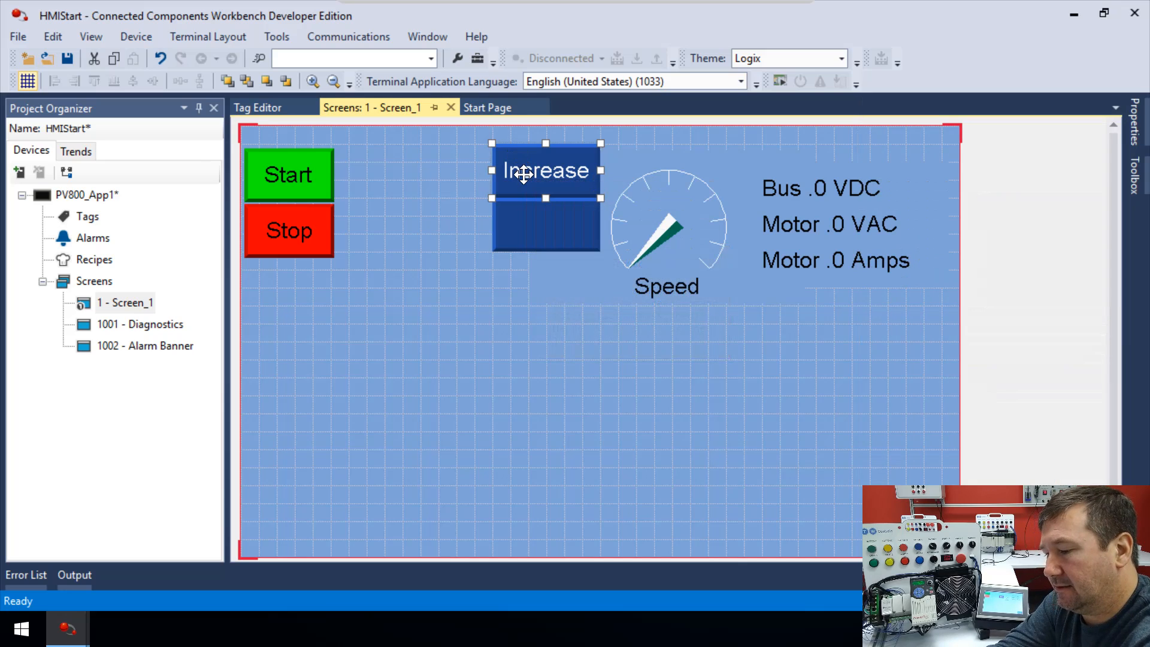
Duplicate the Increase button and place the copy directly below the numeric entry.
drag(535, 174, 536, 291)
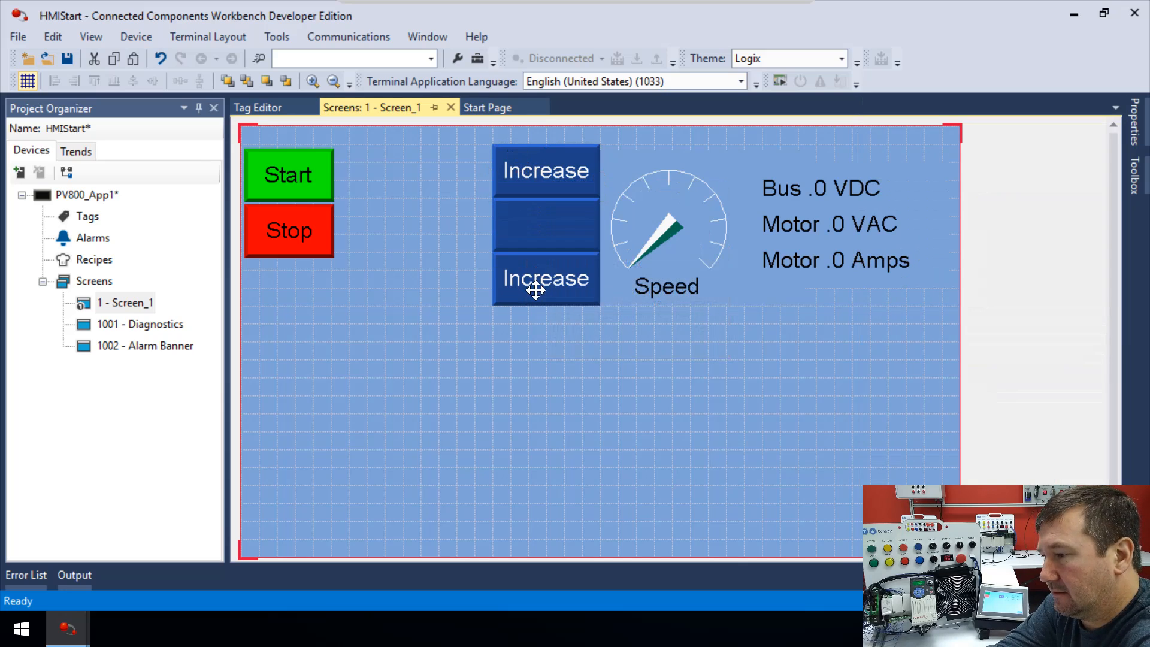
click(535, 291)
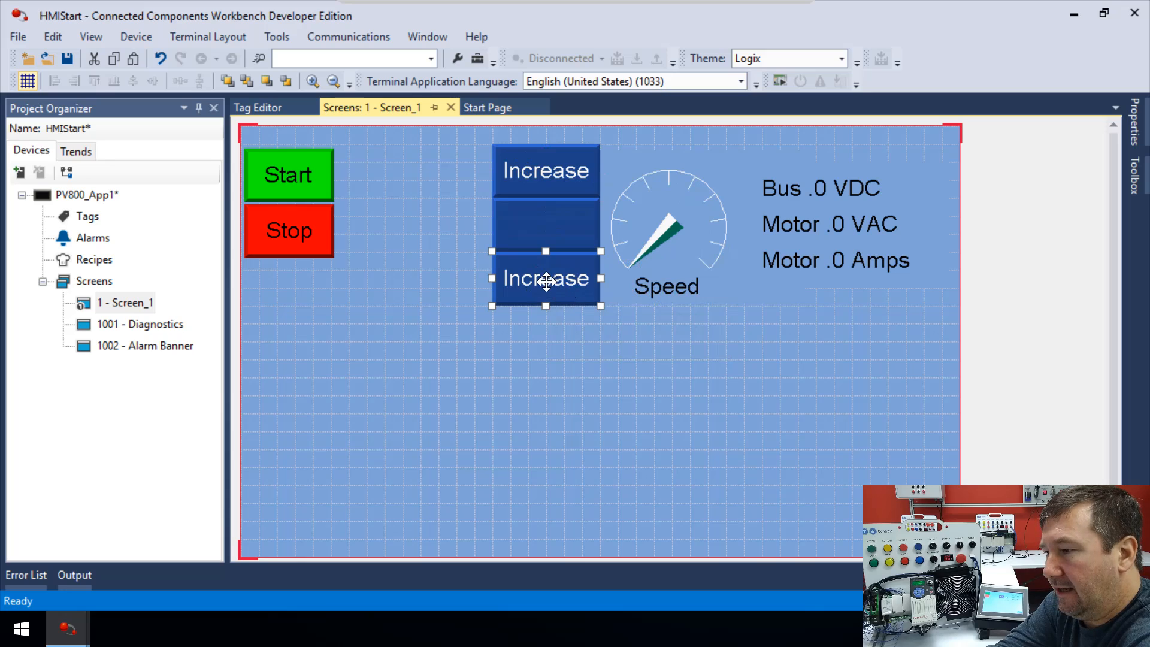
Set the caption text of states 0 and 1 of the copied push button to Decrease and accept the state settings.
double_click(545, 282)
click(642, 239)
click(638, 238)
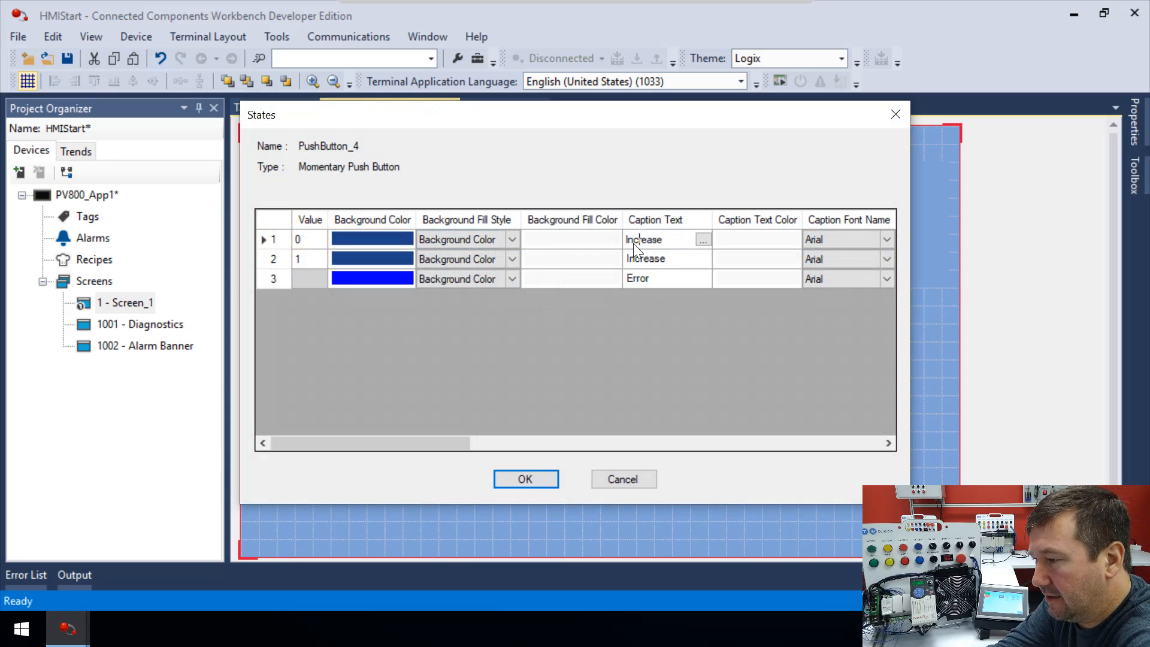
drag(633, 238, 622, 235)
text(De)
click(637, 260)
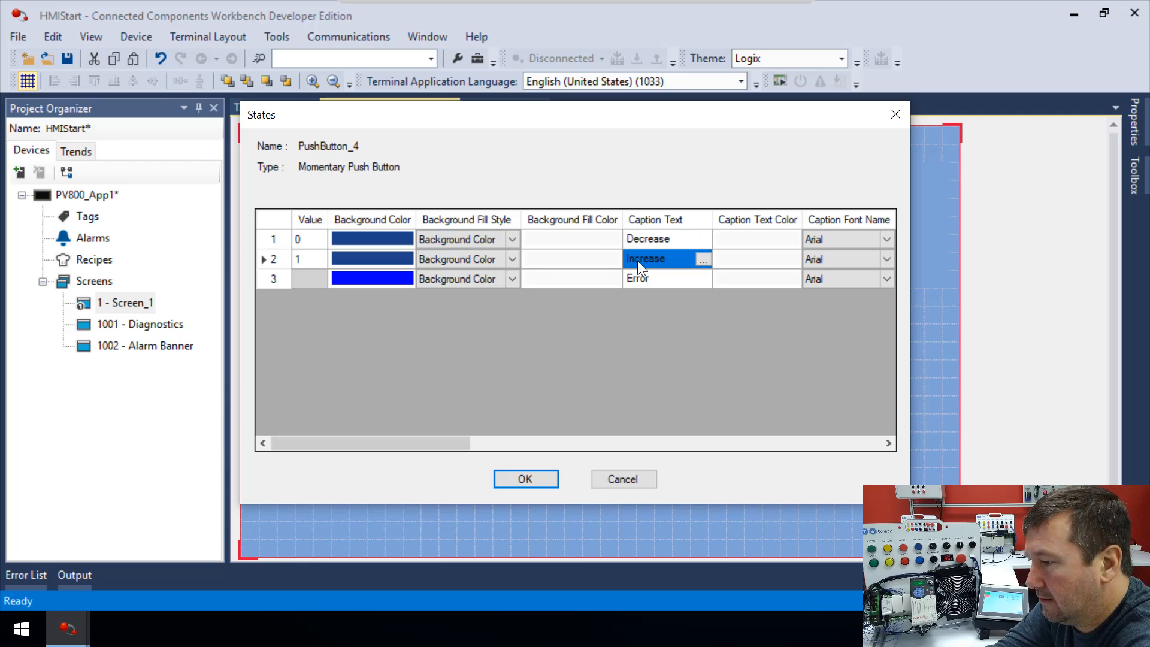
click(637, 261)
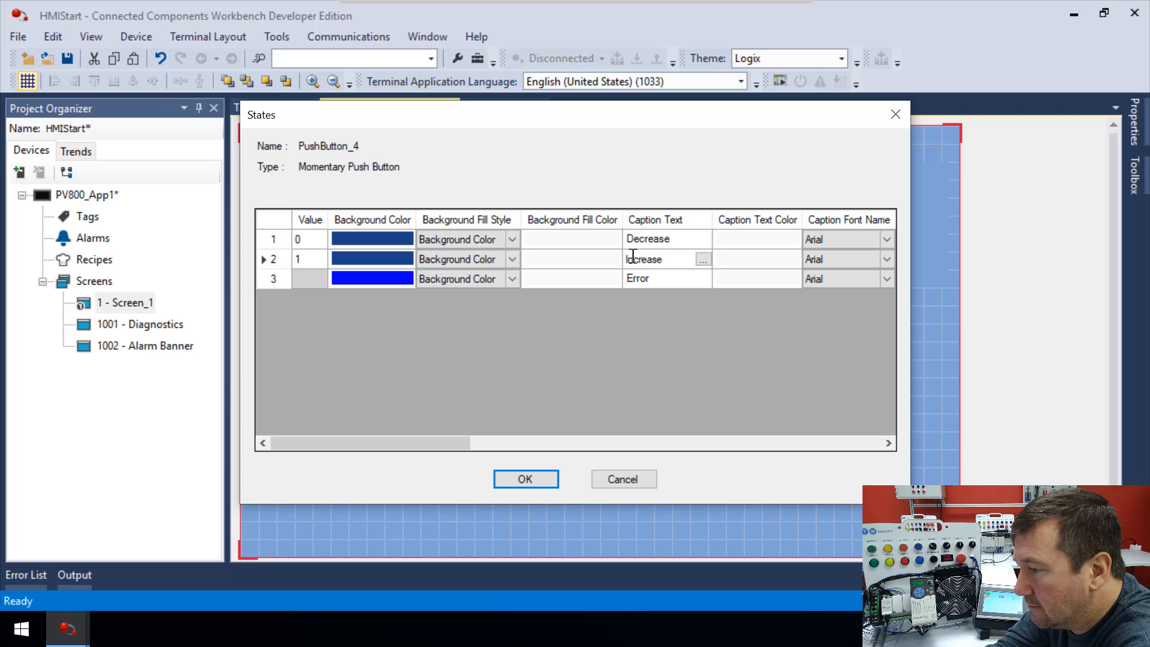
drag(634, 261, 598, 255)
text(De)
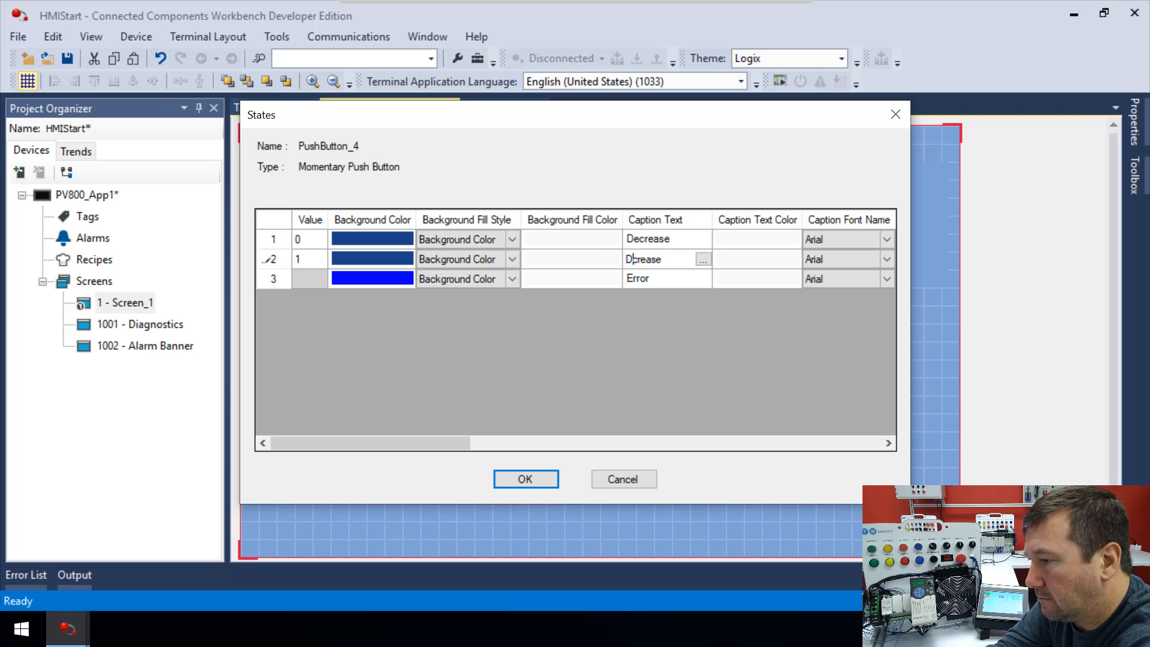
key(Return)
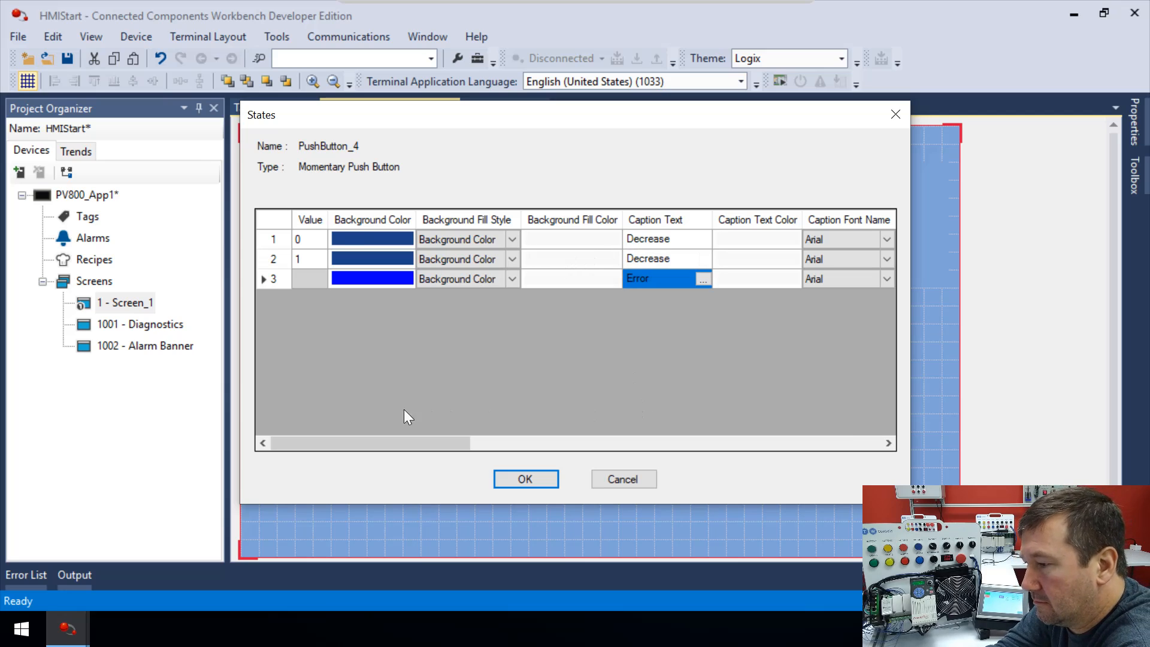
key(Return)
Set the Write Tag connection of the Decrease button to DecreaseSpeed and deselect the button.
double_click(1021, 360)
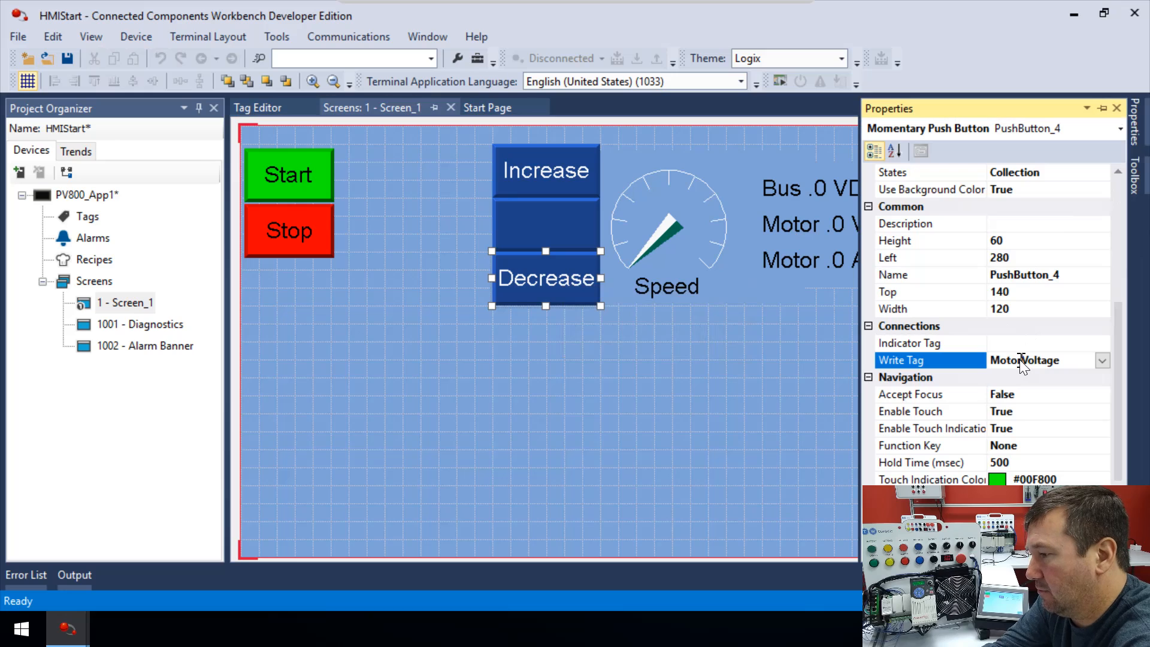
drag(1080, 362, 966, 361)
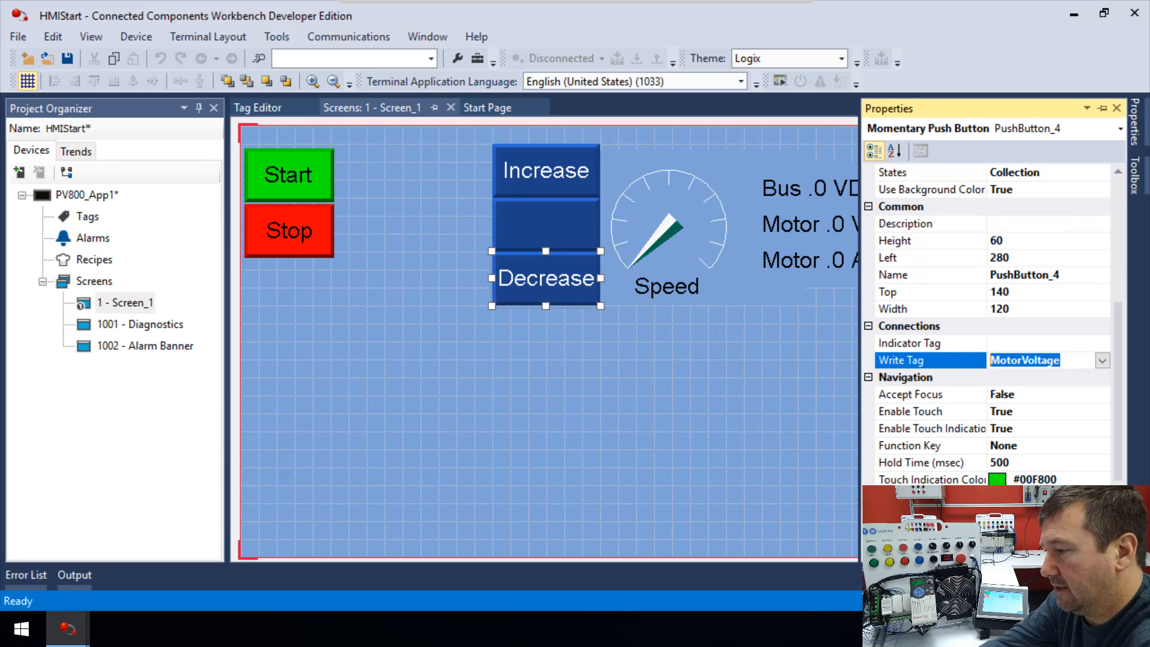
text(DecreaseSpeed)
key(Return)
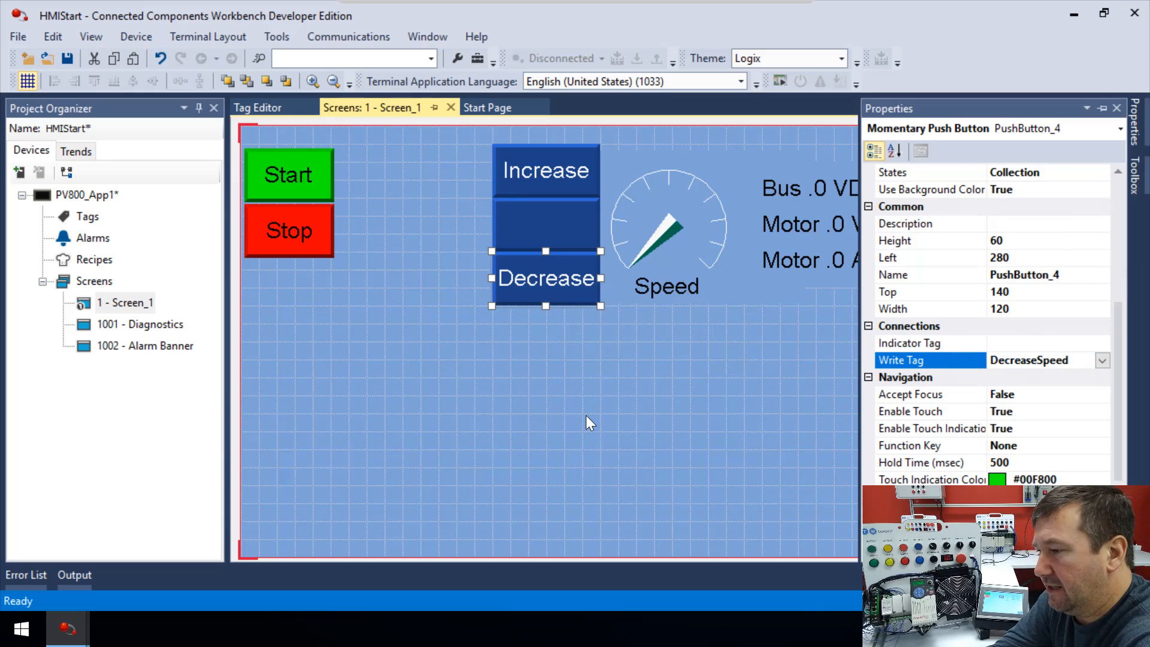
click(583, 415)
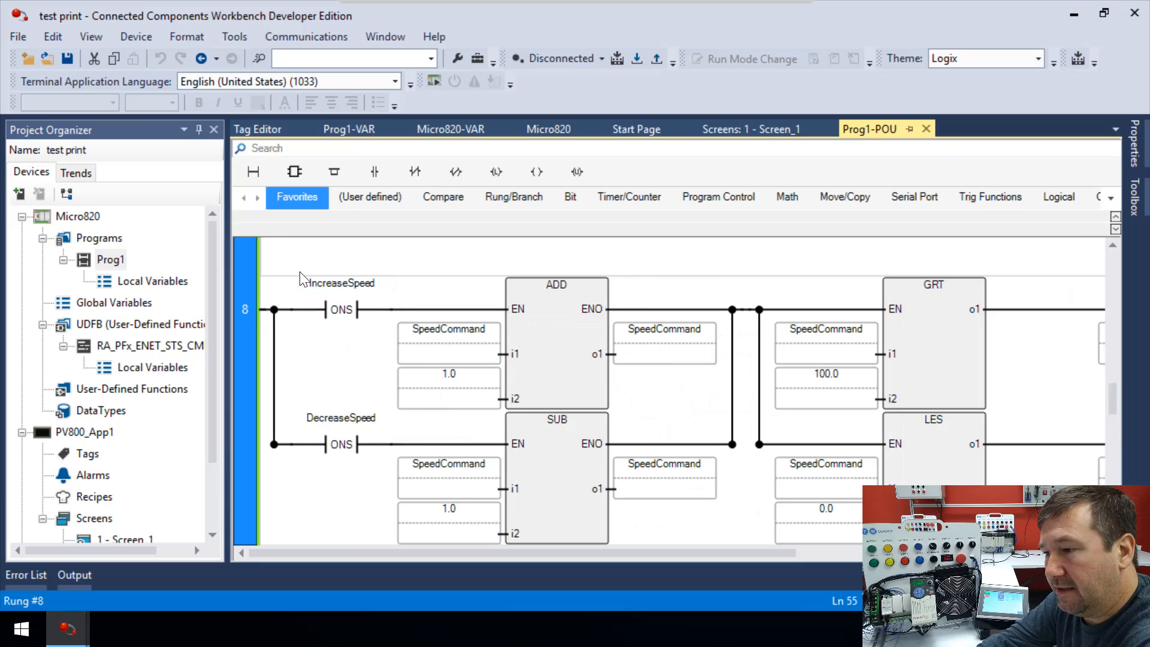
Examine rung 8 of Prog1 in the test print project, from the IncreaseSpeed and DecreaseSpeed contacts through the SpeedCommand limit logic.
click(339, 285)
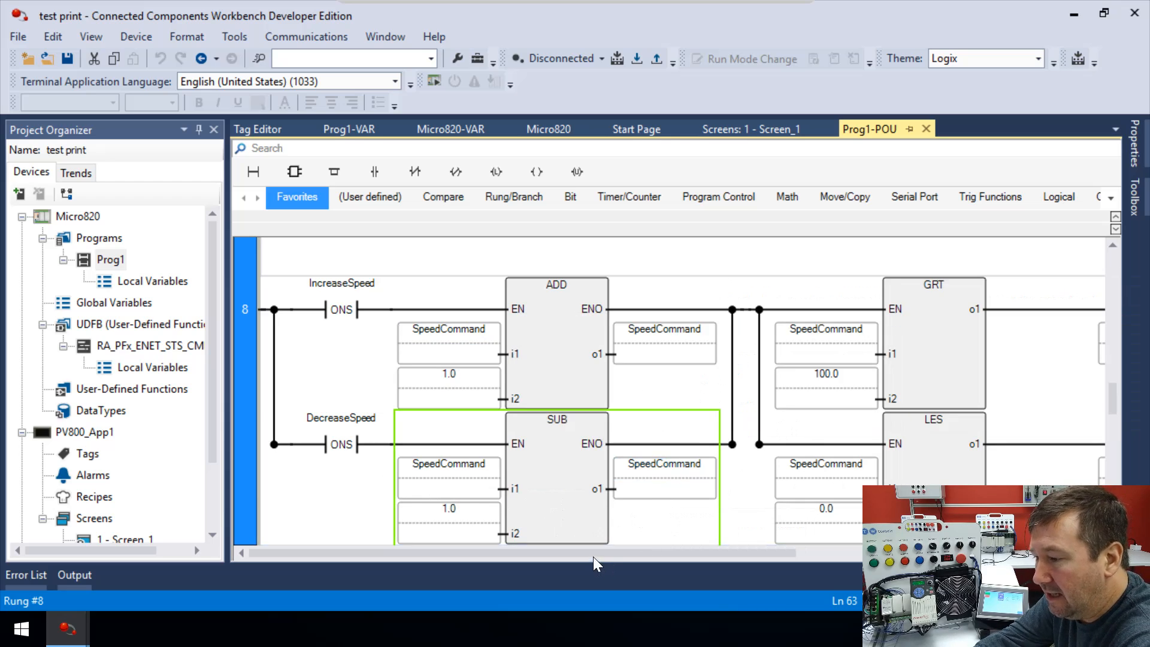
drag(591, 554, 823, 567)
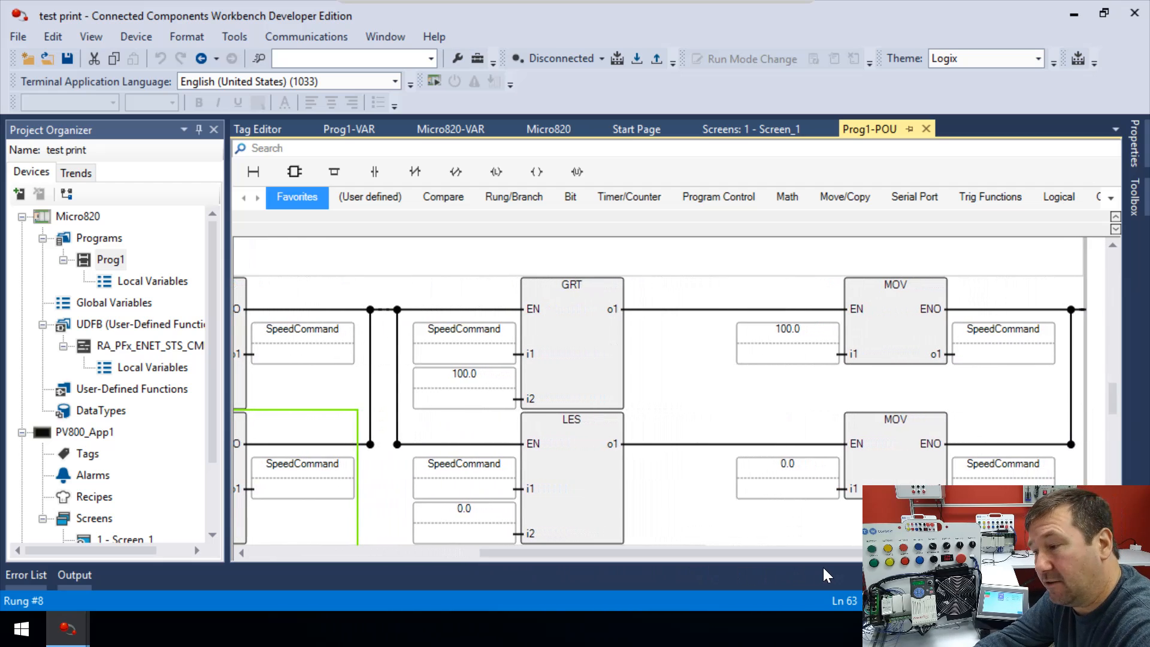